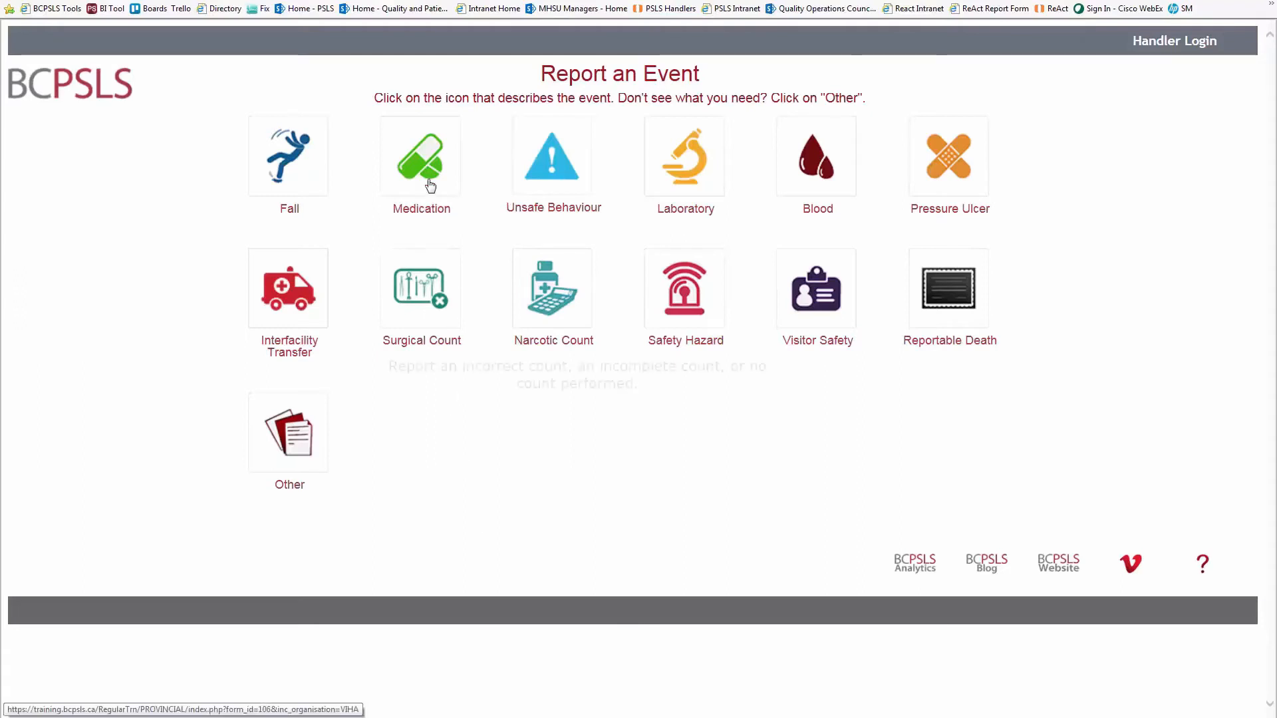
- Start a medication event report with discovery time range 08:00 to 11:59
{"action": "mouse_move", "coordinate": [429, 185]}
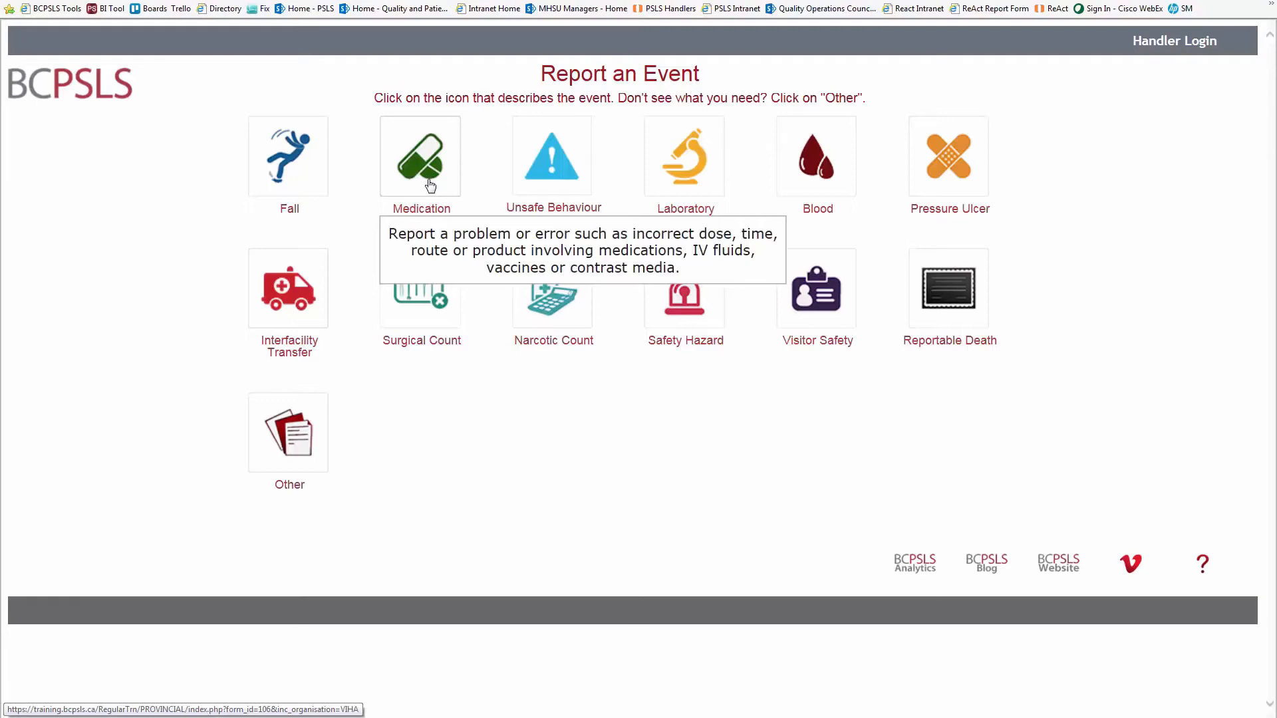
{"action": "left_click", "coordinate": [430, 184]}
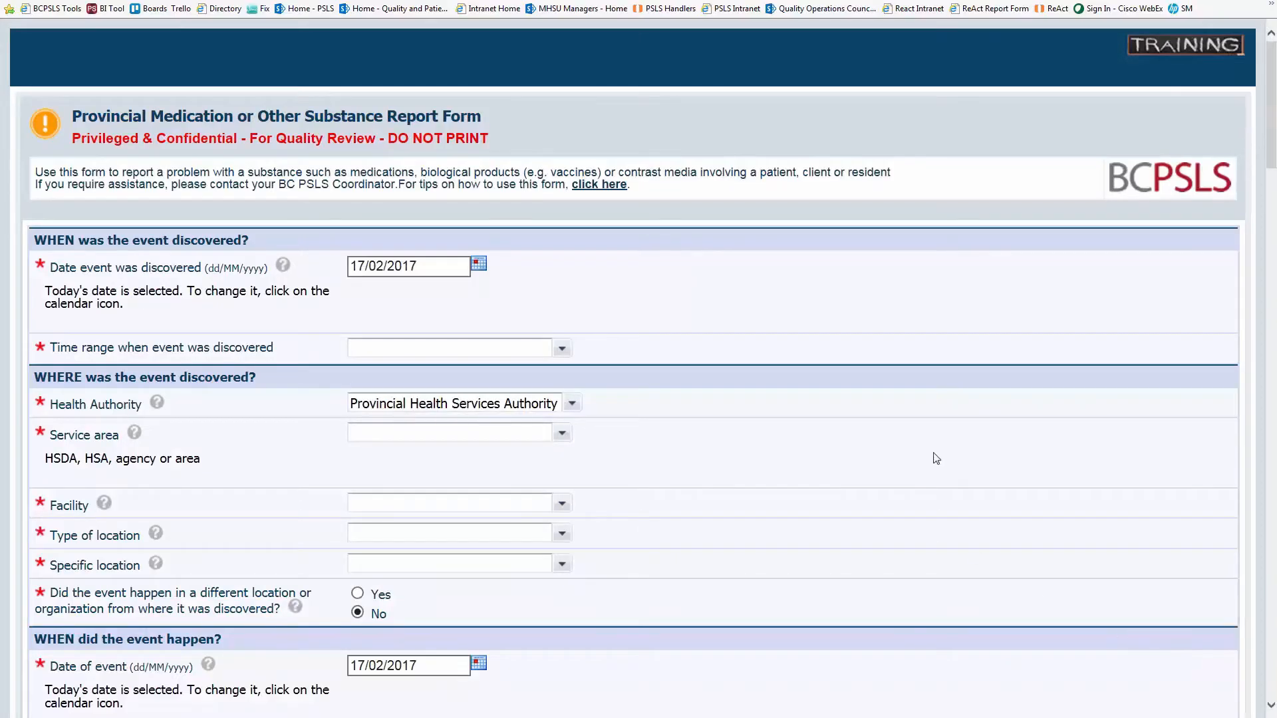
{"action": "scroll", "coordinate": [1272, 156], "scroll_direction": "down", "scroll_amount": 3}
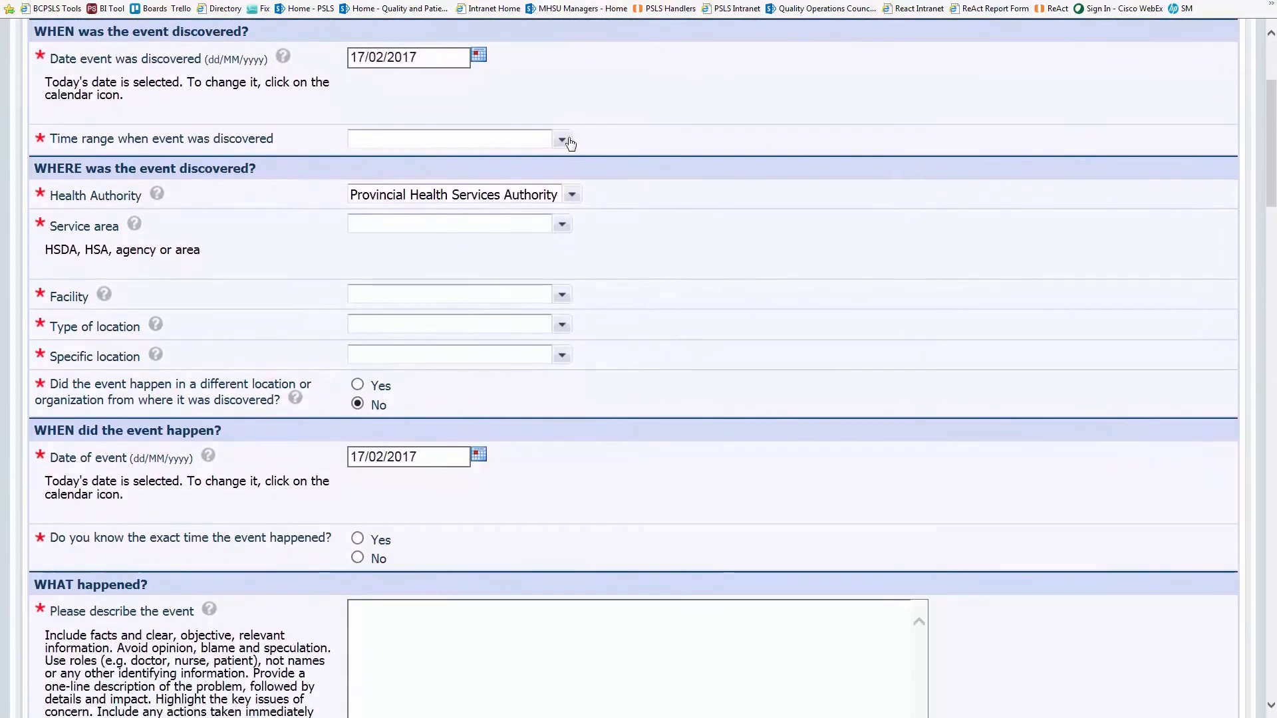
{"action": "left_click", "coordinate": [562, 140]}
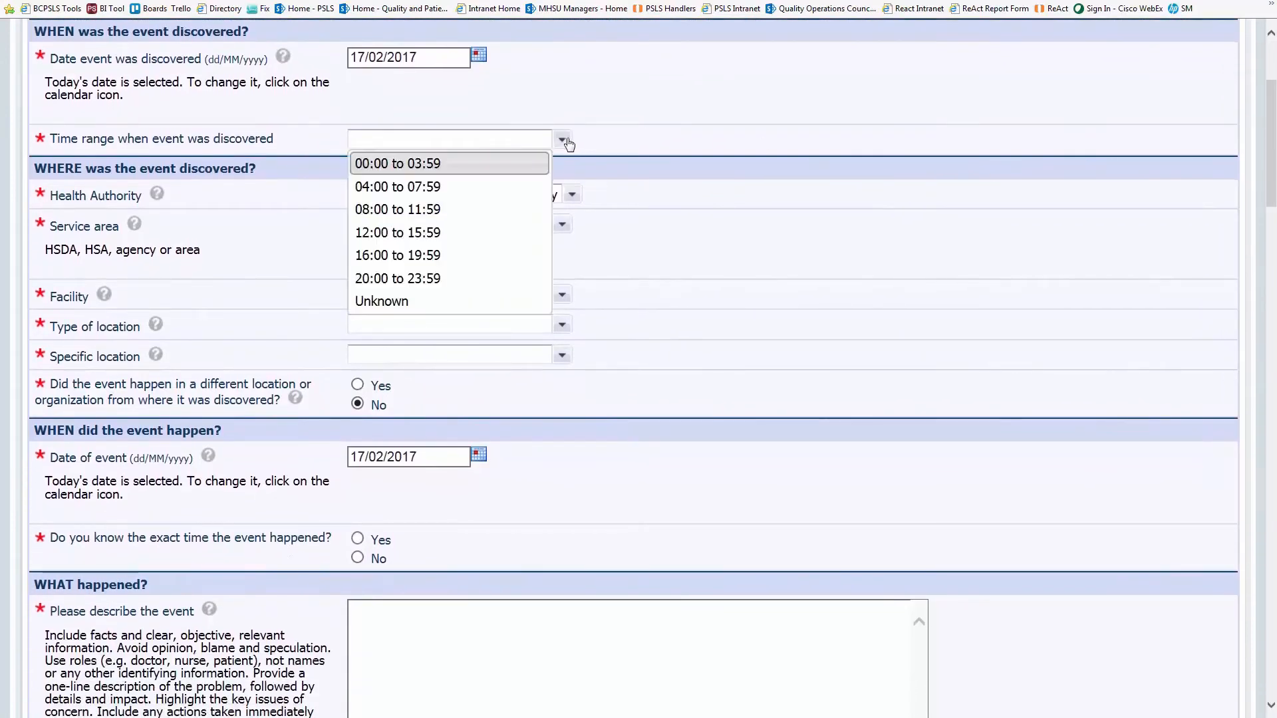
{"action": "left_click", "coordinate": [516, 217]}
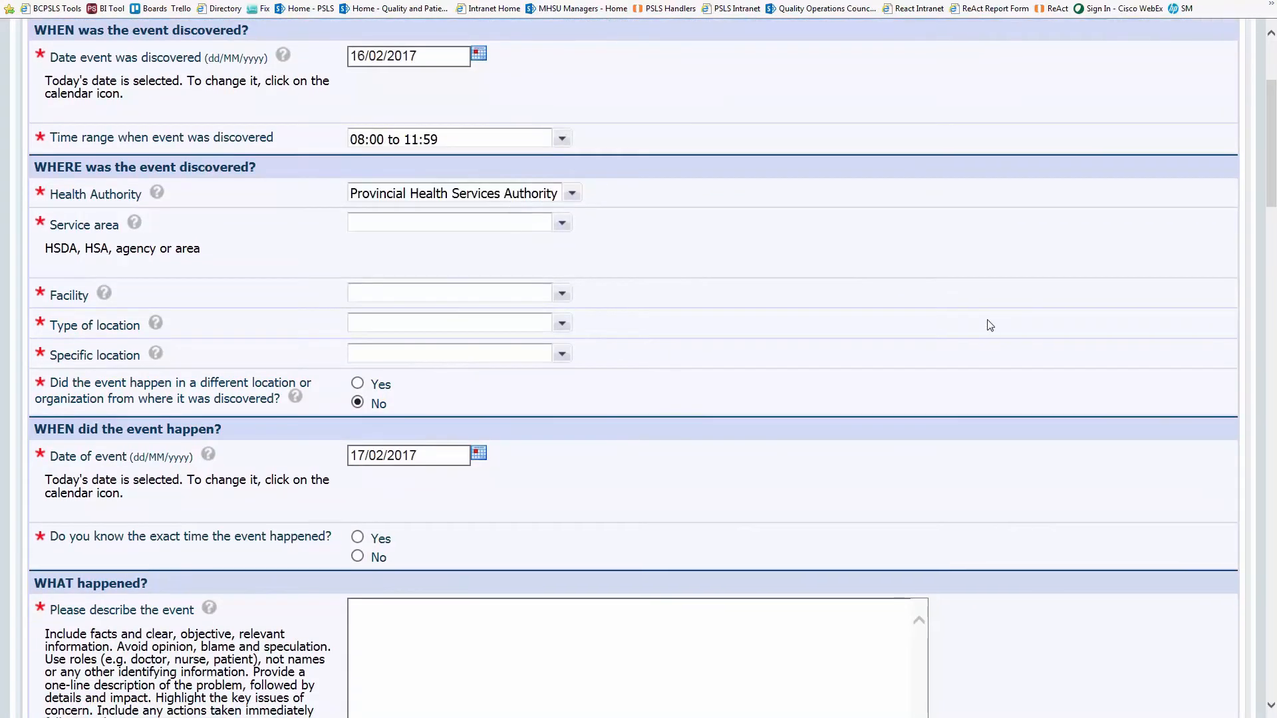
- Set location to BC Women's Hospital & Health Centre, BCW facility, Inpatient ward, Evergreen
{"action": "left_click", "coordinate": [562, 224]}
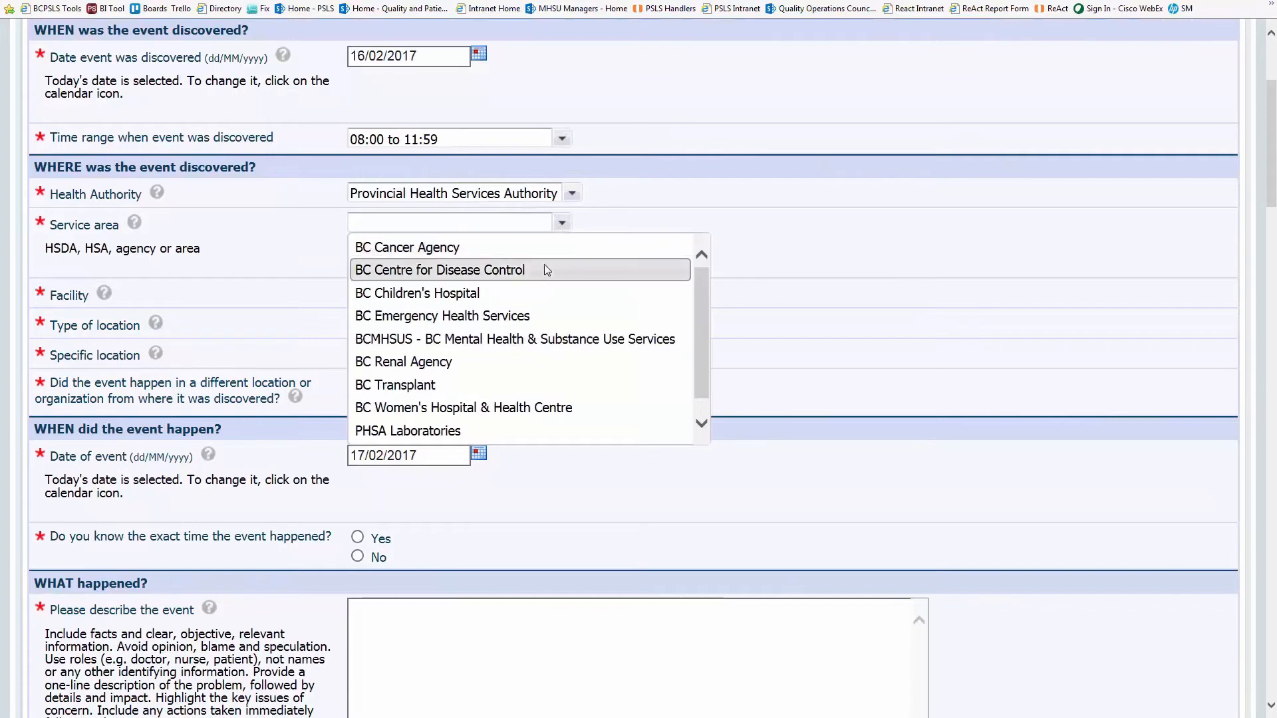
{"action": "left_click", "coordinate": [544, 407]}
{"action": "left_click", "coordinate": [564, 297]}
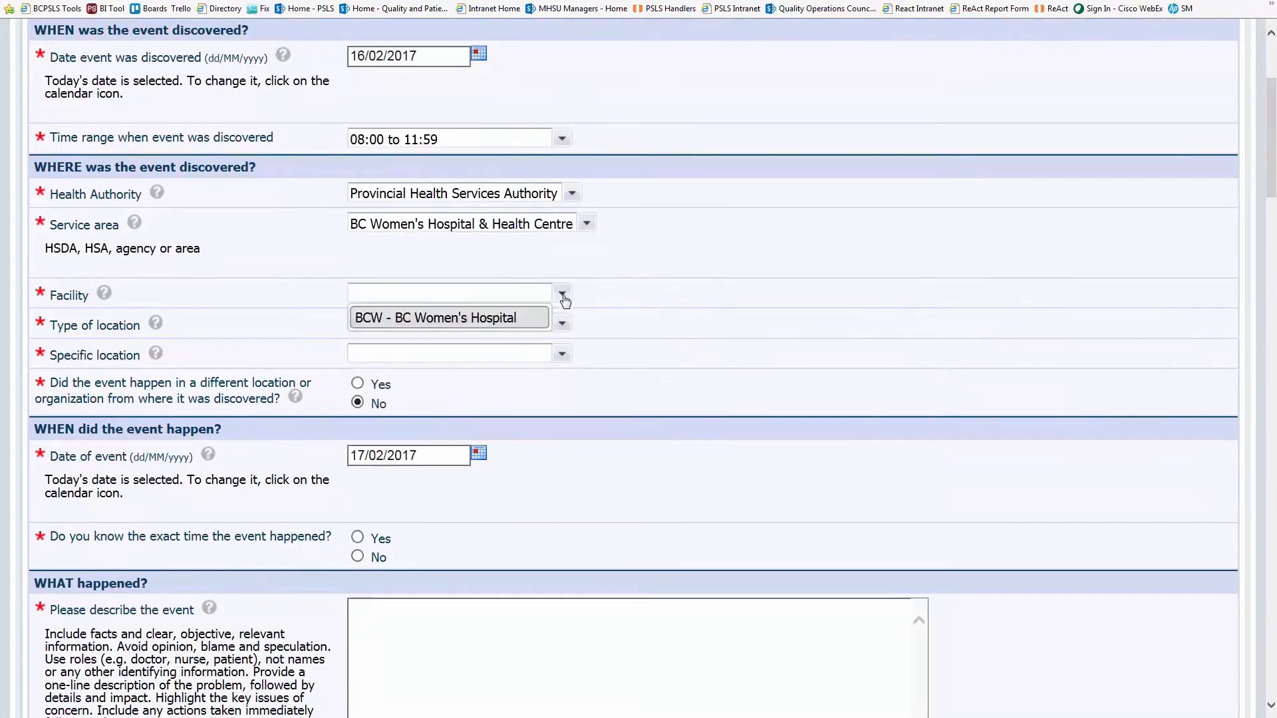
{"action": "left_click", "coordinate": [520, 326]}
{"action": "left_click", "coordinate": [542, 325]}
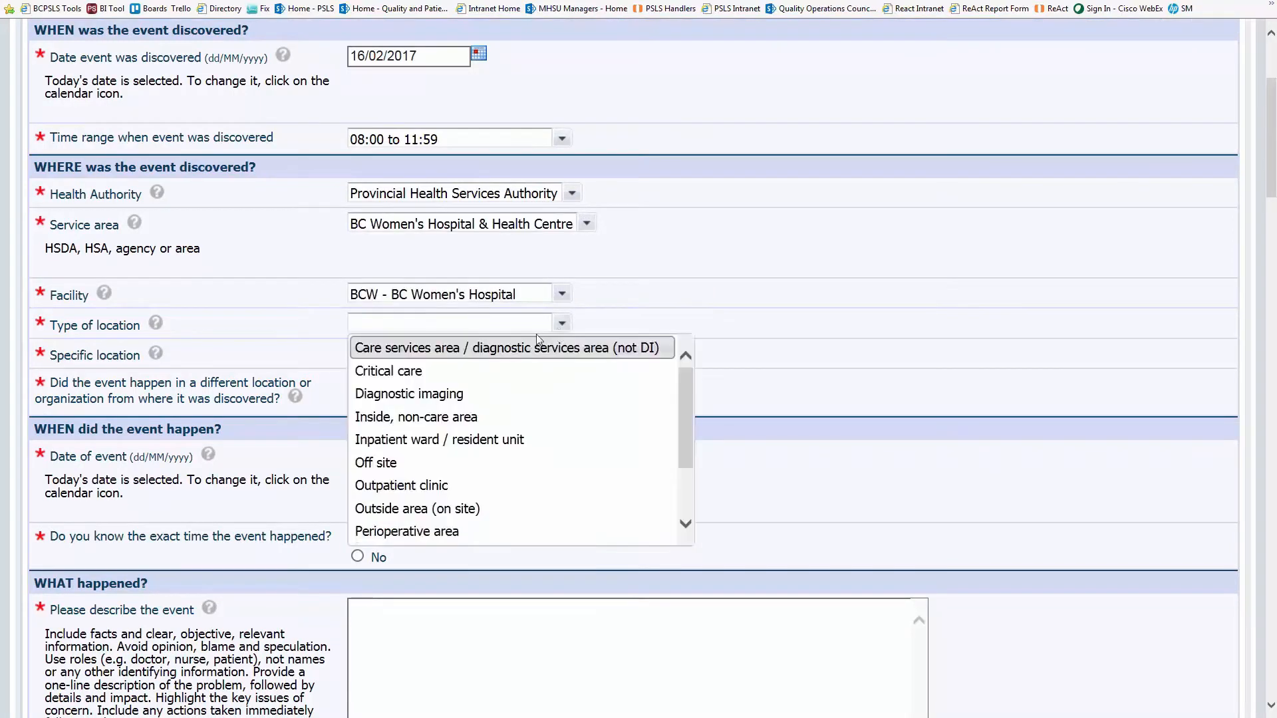
{"action": "left_click", "coordinate": [510, 439]}
{"action": "left_click", "coordinate": [564, 354]}
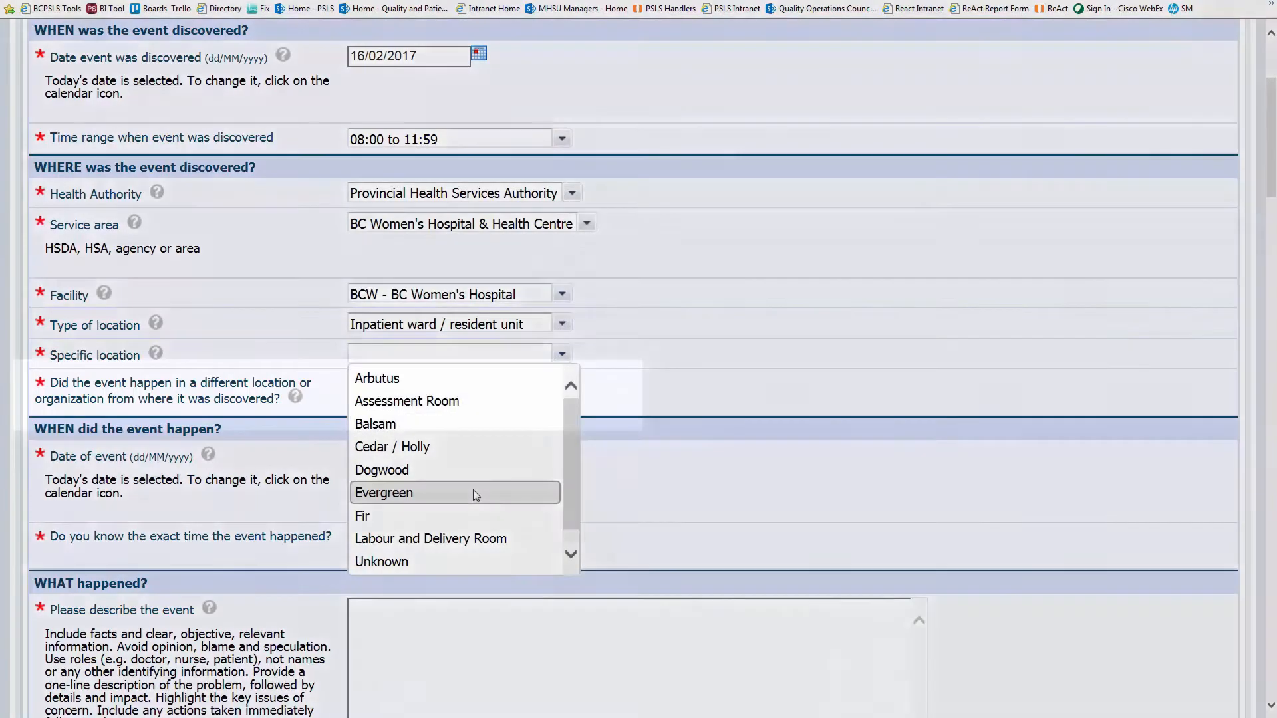
{"action": "left_click", "coordinate": [473, 492]}
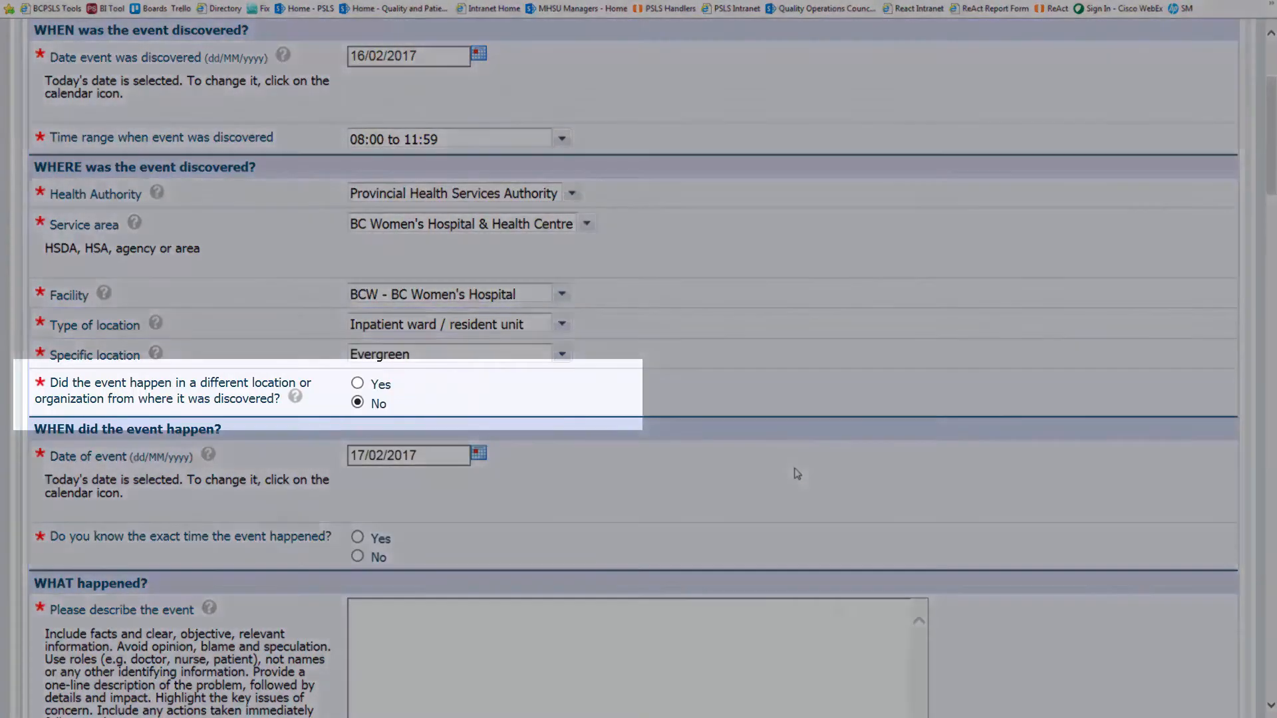
- Mark the exact event time unknown and start describing the suboxone 2/0.5mg dose near-miss
{"action": "scroll", "coordinate": [1038, 442], "scroll_direction": "down", "scroll_amount": 3}
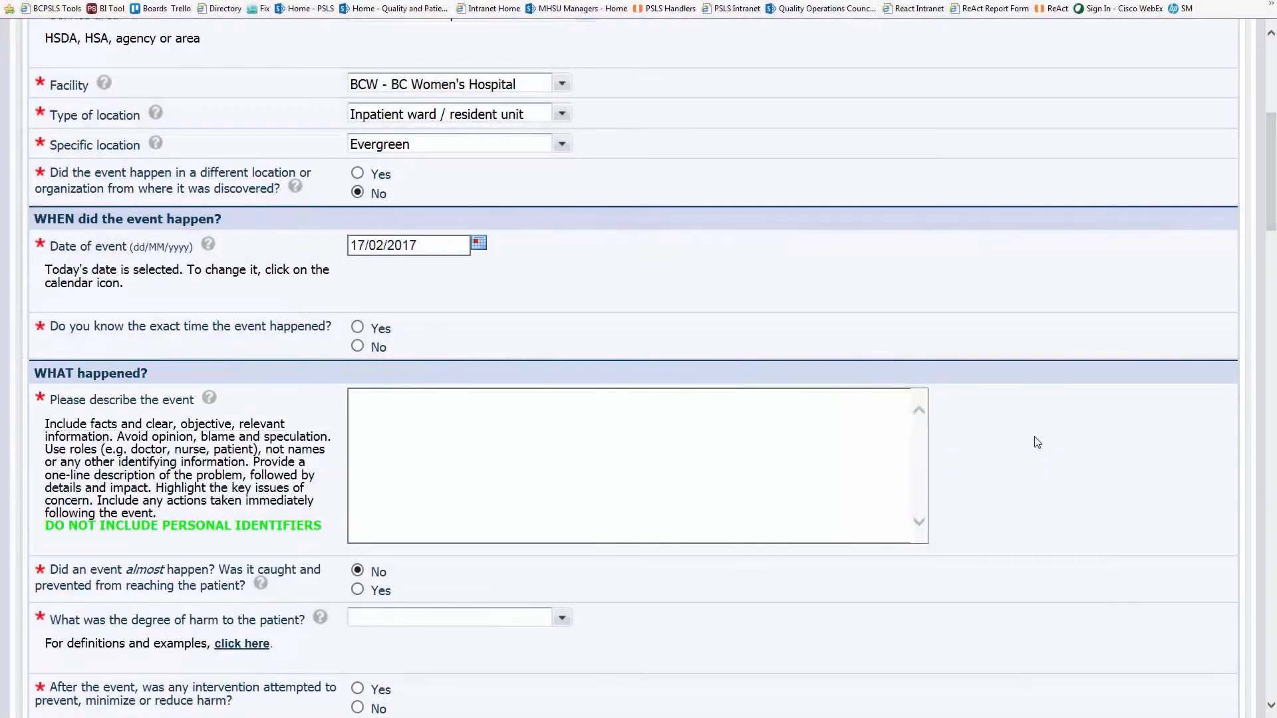
{"action": "scroll", "coordinate": [1038, 442], "scroll_direction": "down", "scroll_amount": 2}
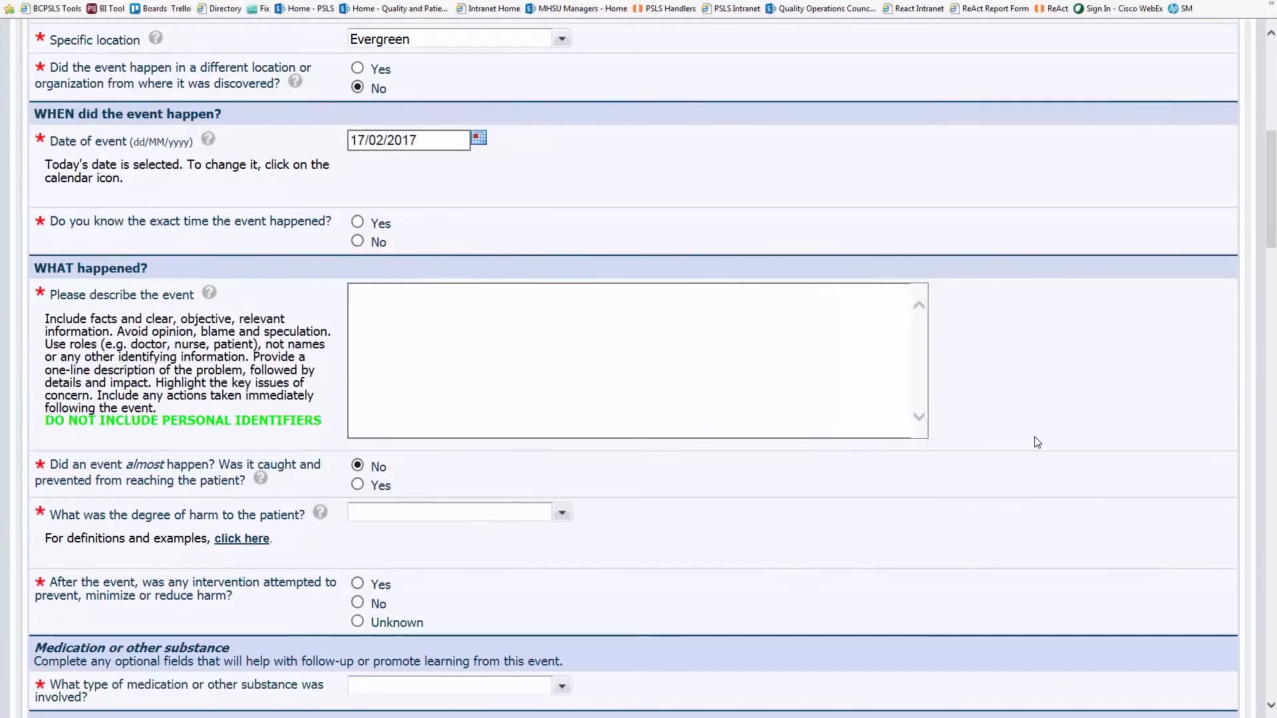
{"action": "left_click", "coordinate": [357, 242]}
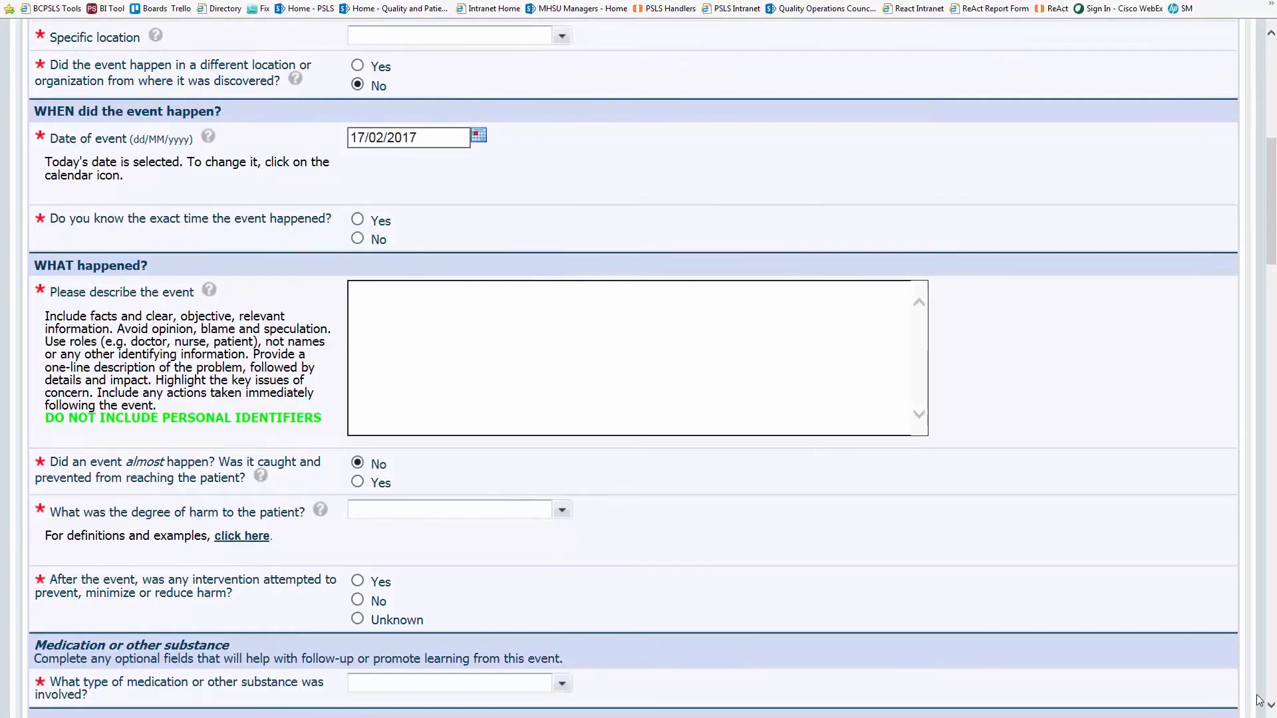
{"action": "type", "text": "Writer was about to give "}
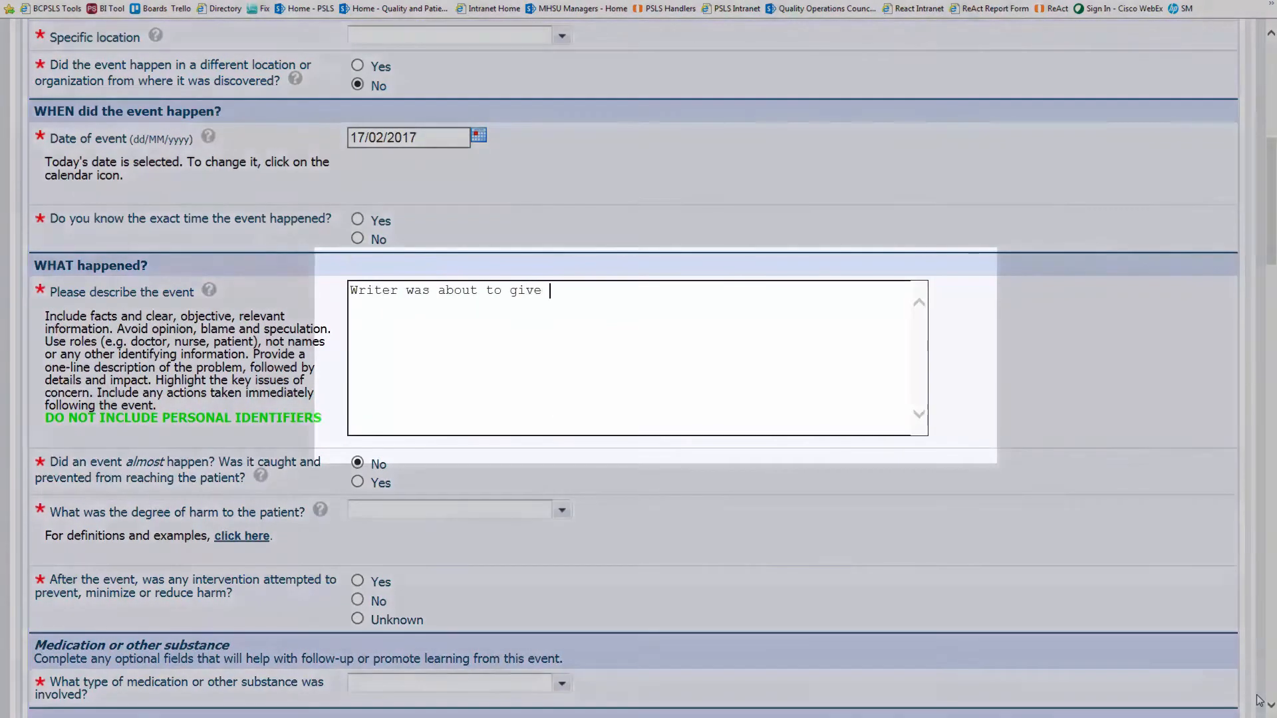
{"action": "type", "text": "the patient a sub"}
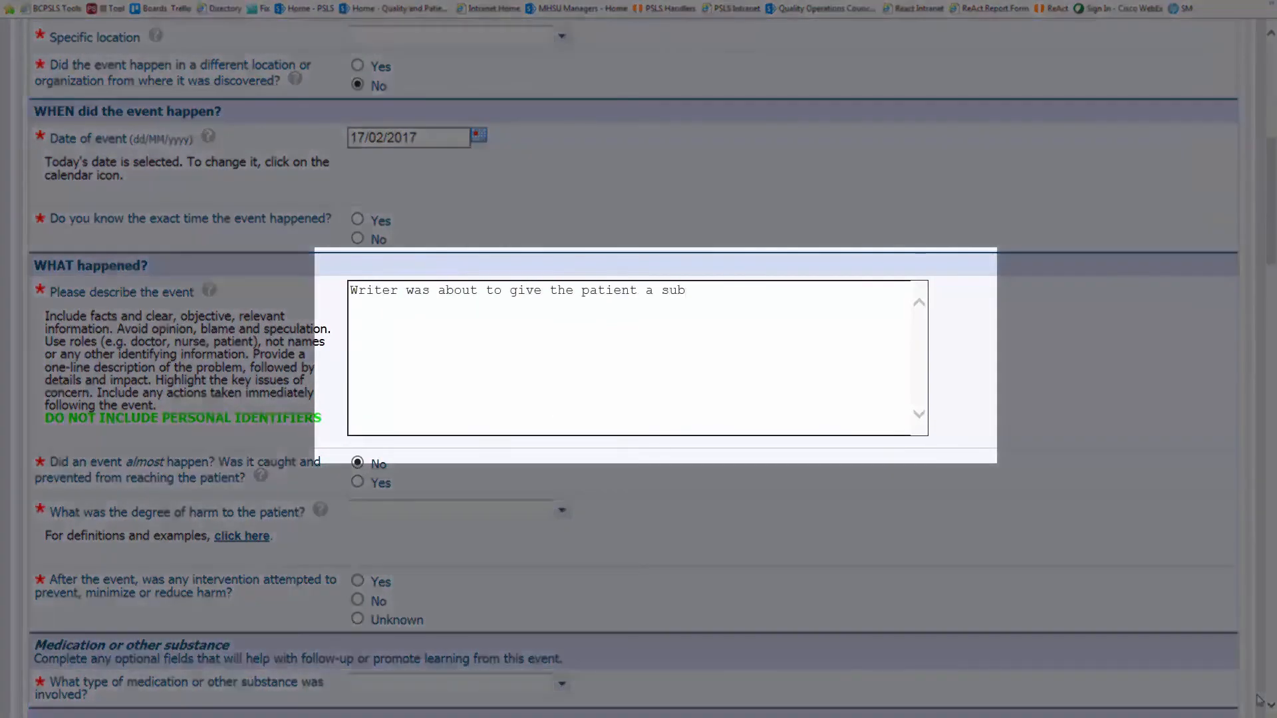
{"action": "type", "text": "oxone dose 2/0.5"}
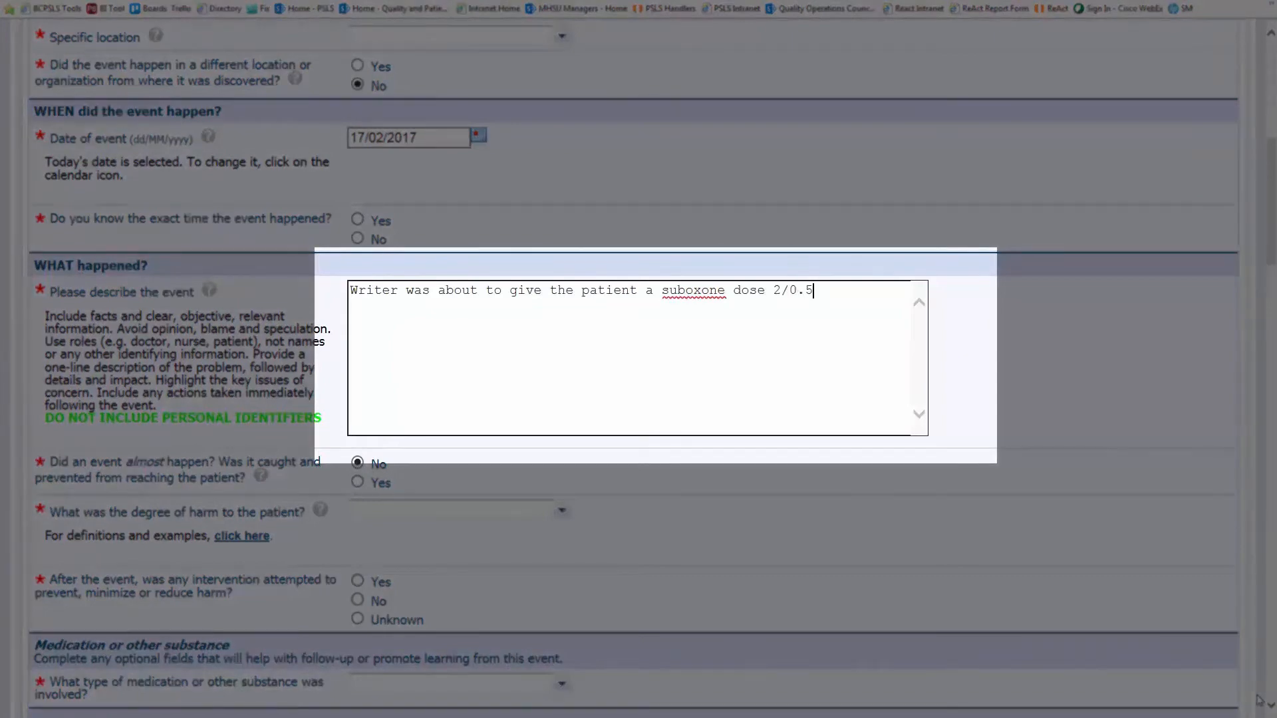
{"action": "type", "text": "mg and"}
{"action": "type", "text": " assked co-worker for a double"}
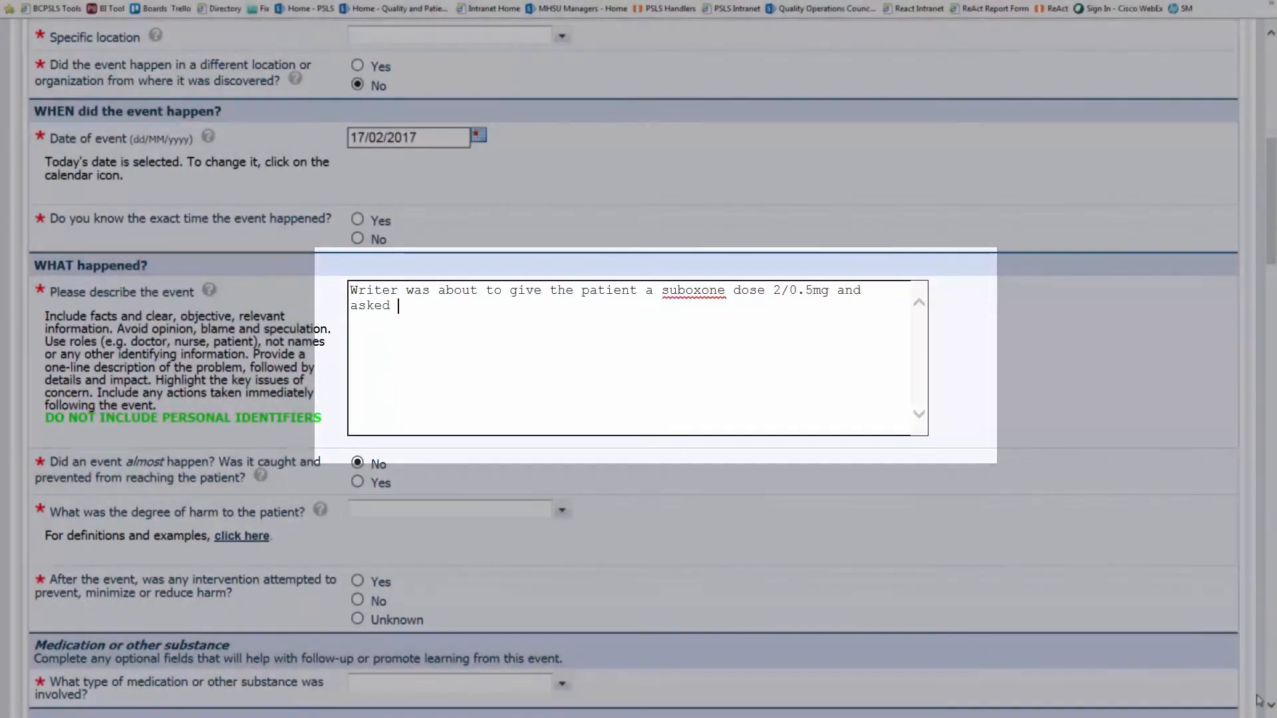
{"action": "type", "text": " ch"}
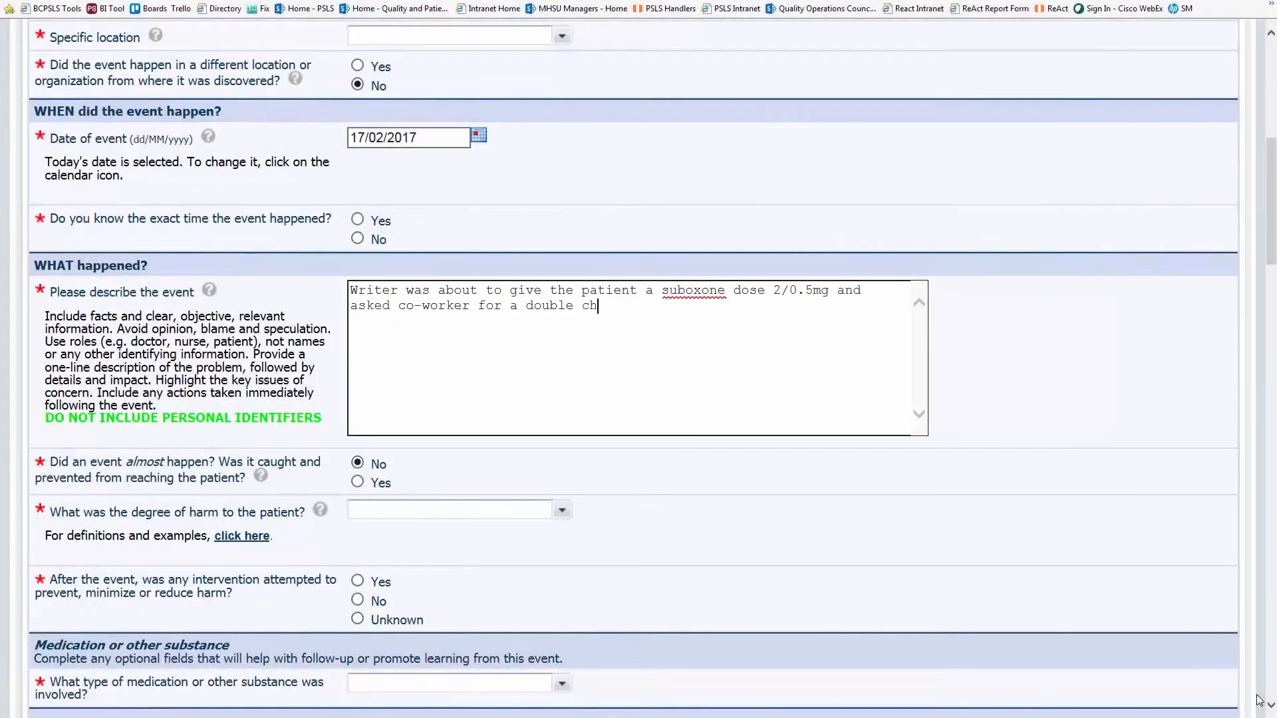
{"action": "type", "text": "eck. Co-worker noticed "}
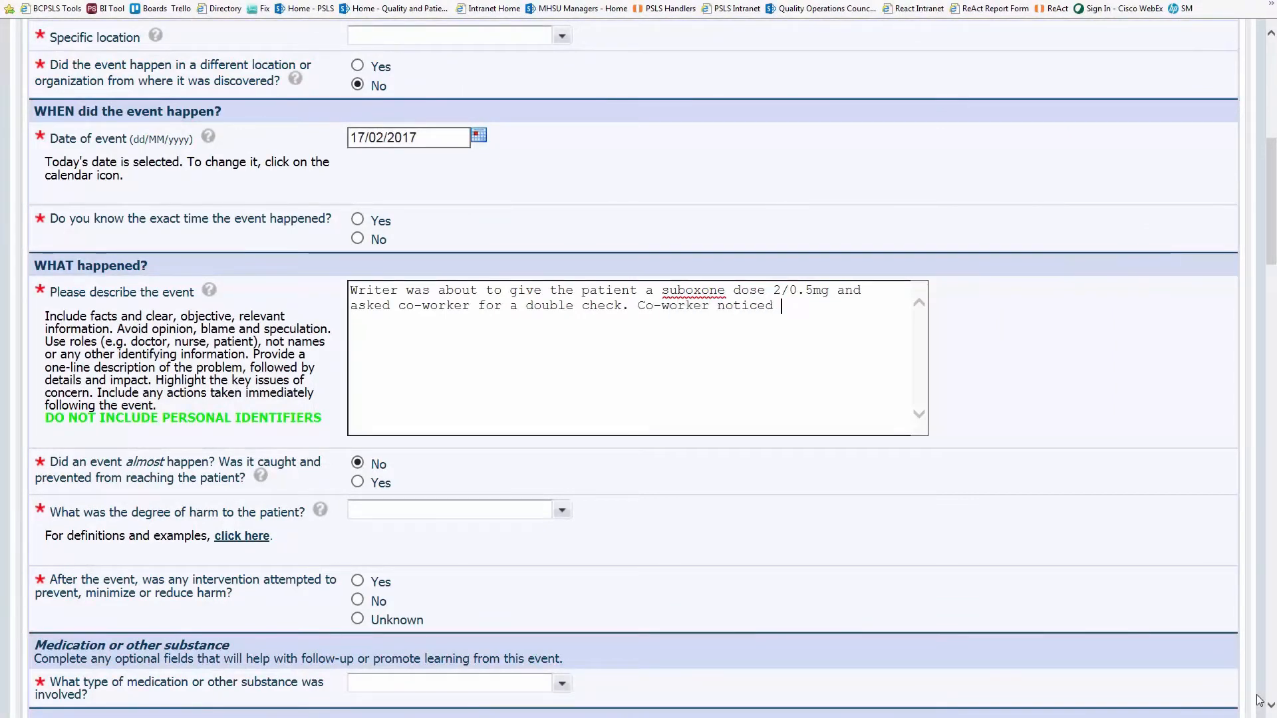
{"action": "type", "text": "it was too large a package "}
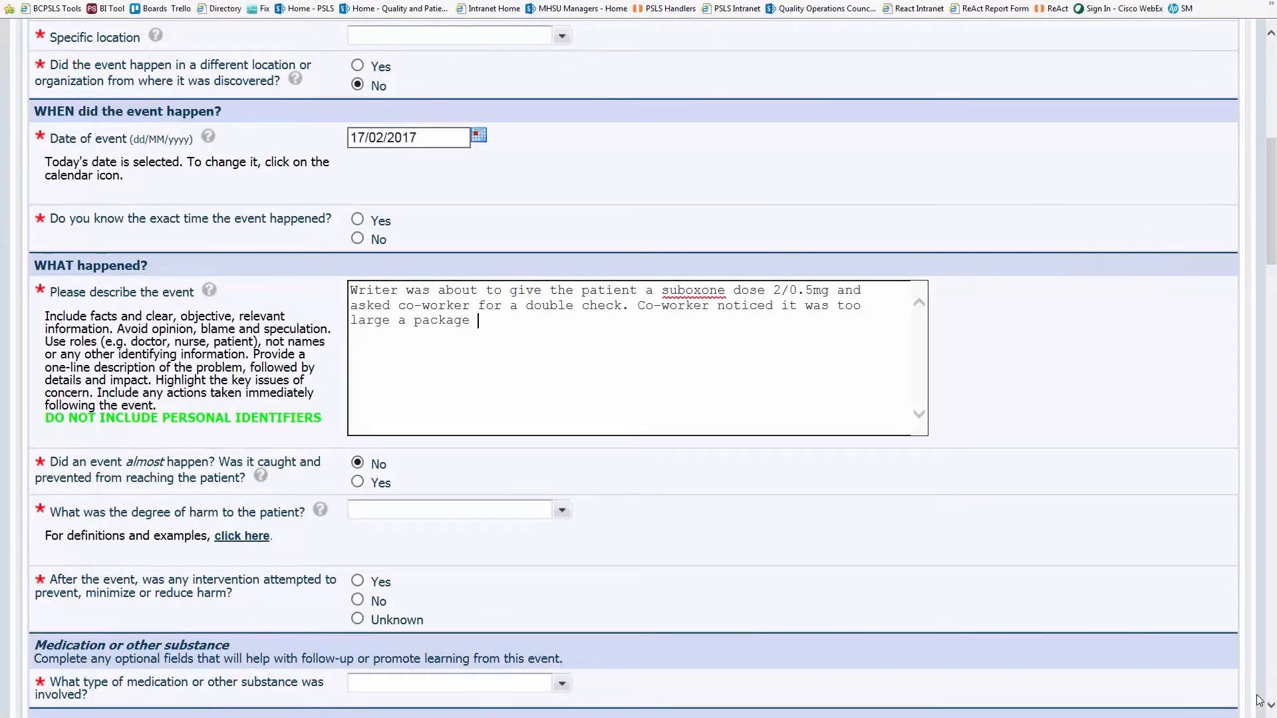
{"action": "type", "text": "(8/2mg) and dose and stopped the med error from "}
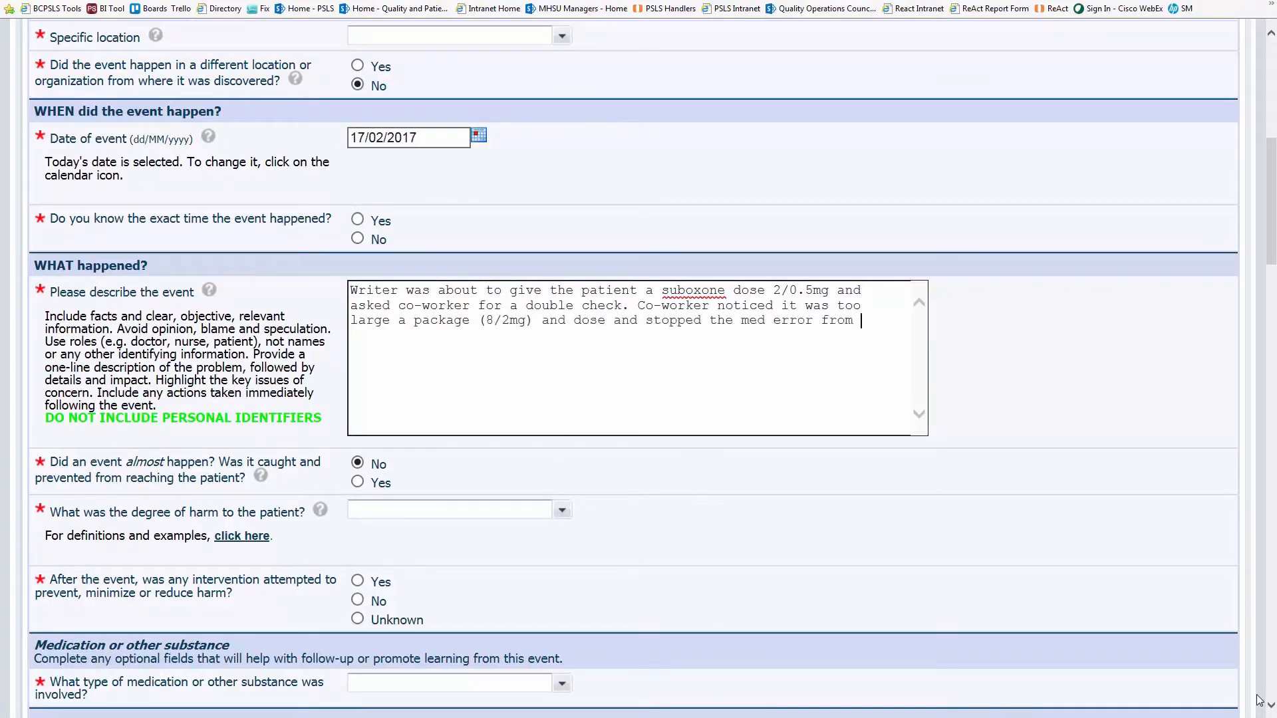
{"action": "type", "text": "happening. Writer thought it was correct because I read 2mg"}
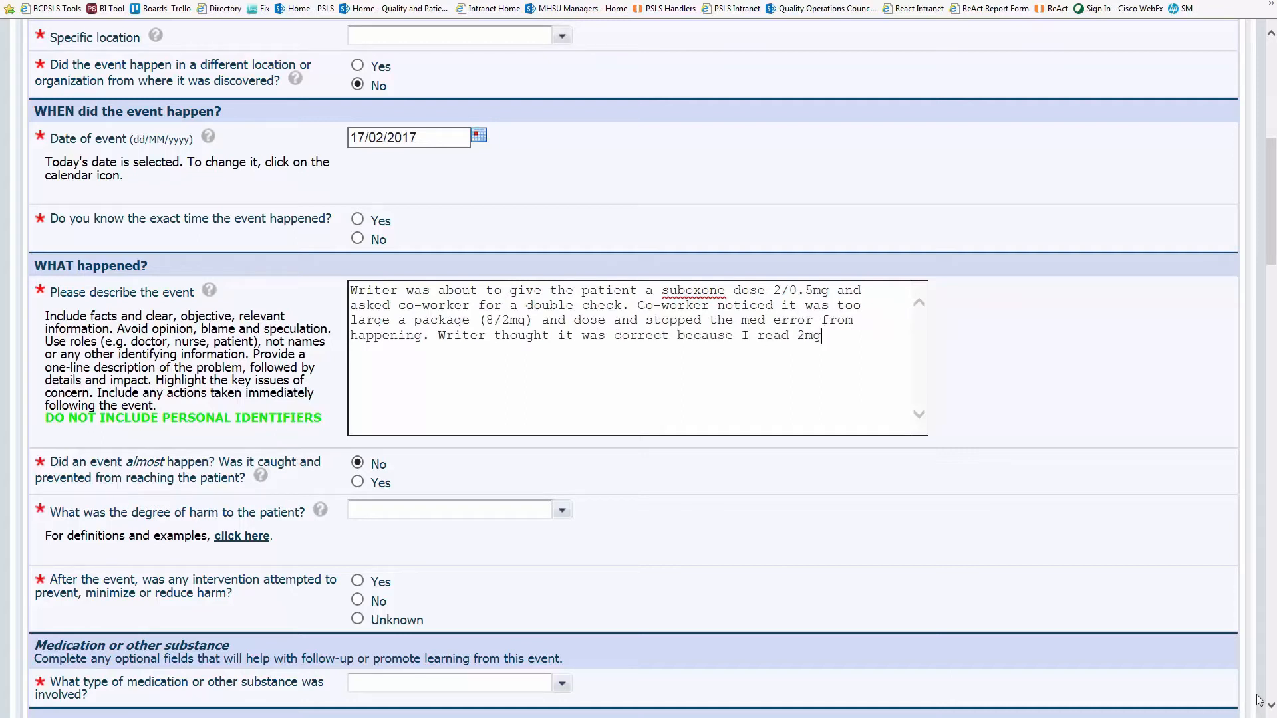
{"action": "type", "text": " of naloxone in the 8/2mg."}
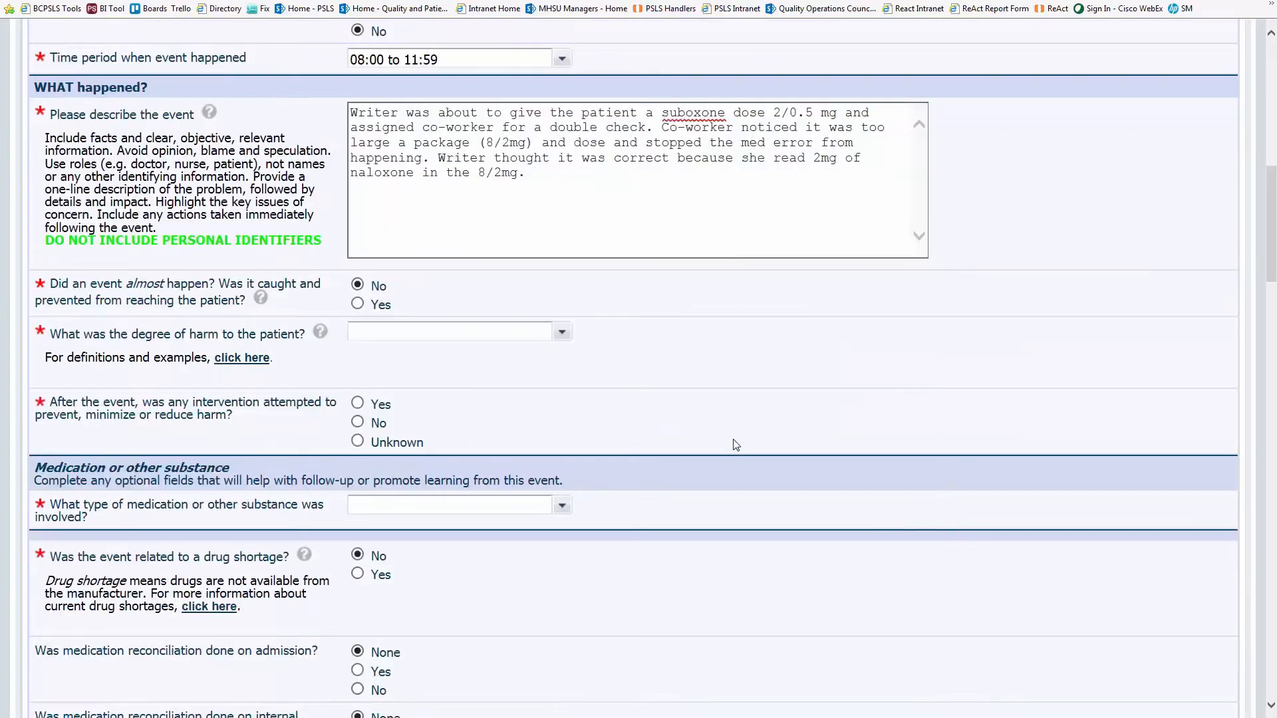
- Record the error as caught by another team member with no severe-harm potential
{"action": "left_click", "coordinate": [359, 306]}
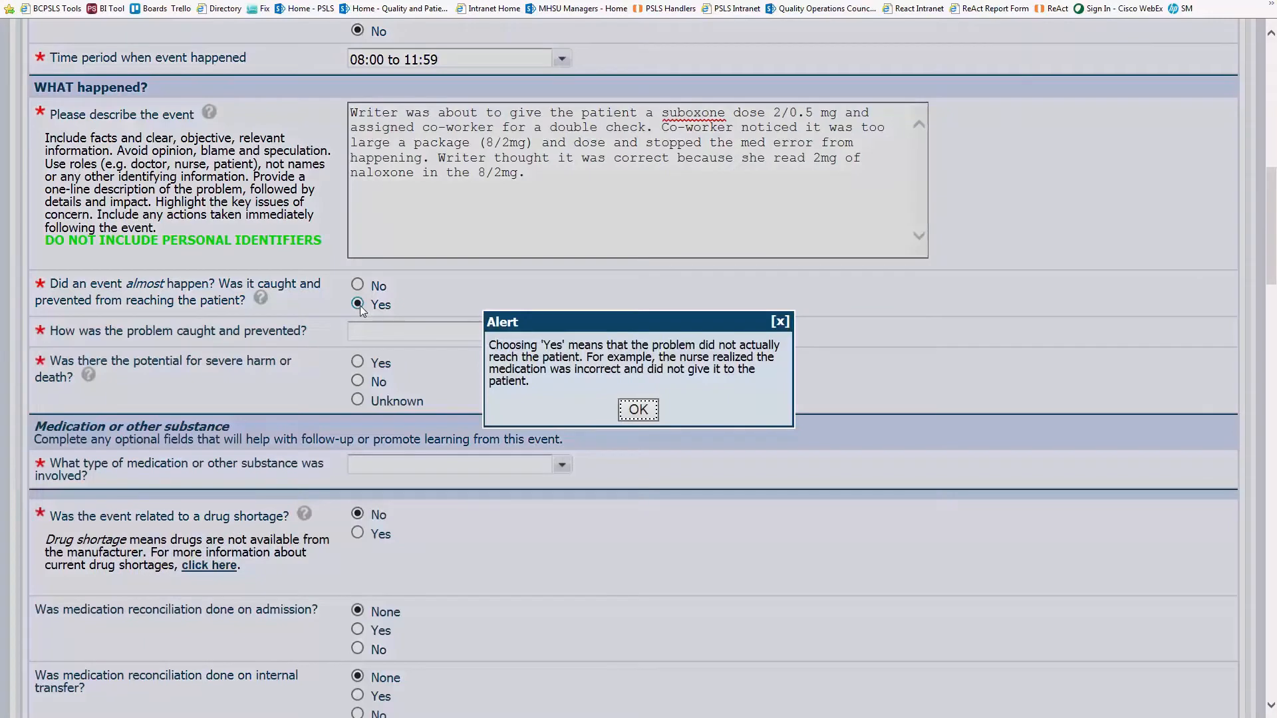
{"action": "left_click", "coordinate": [646, 419]}
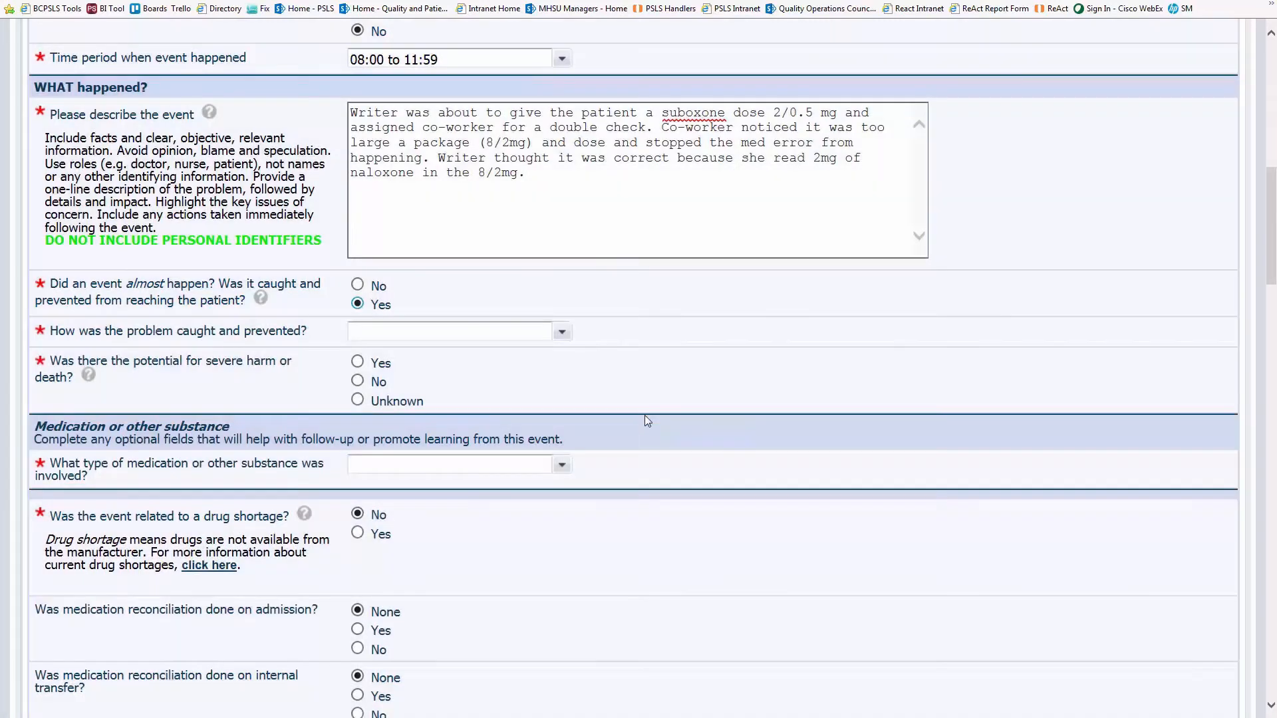
{"action": "left_click", "coordinate": [562, 338]}
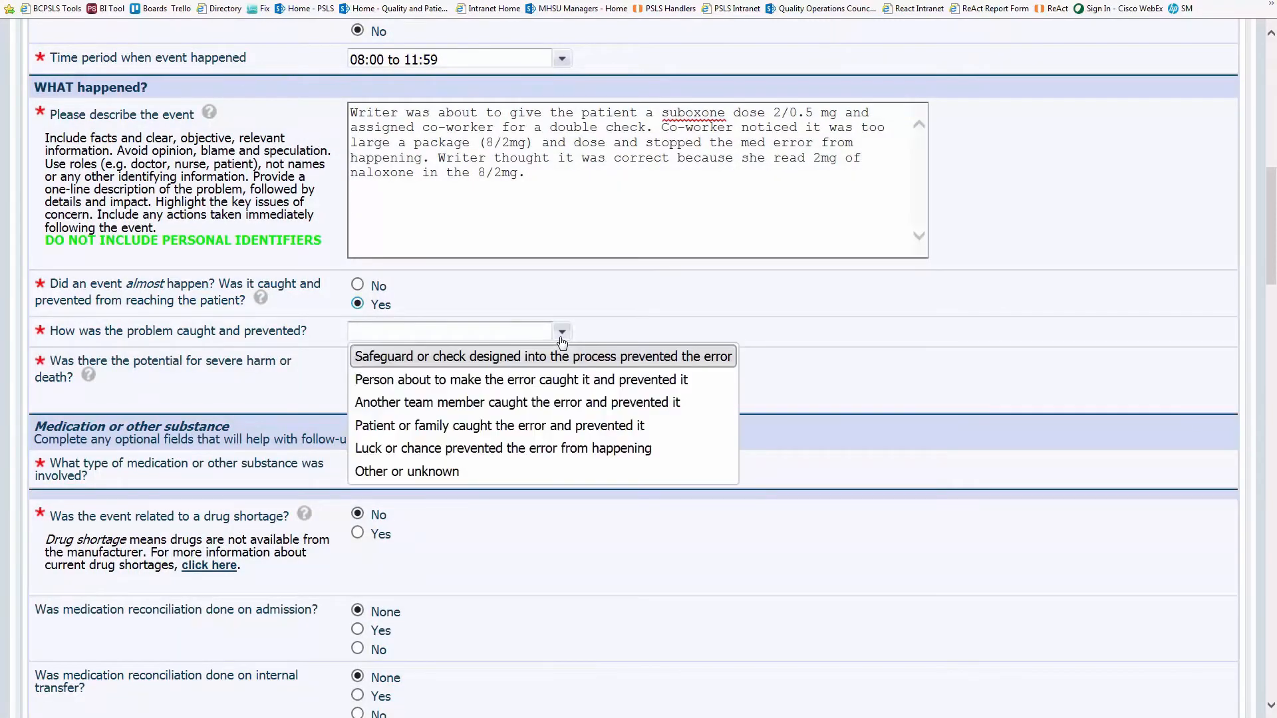
{"action": "left_click", "coordinate": [695, 412]}
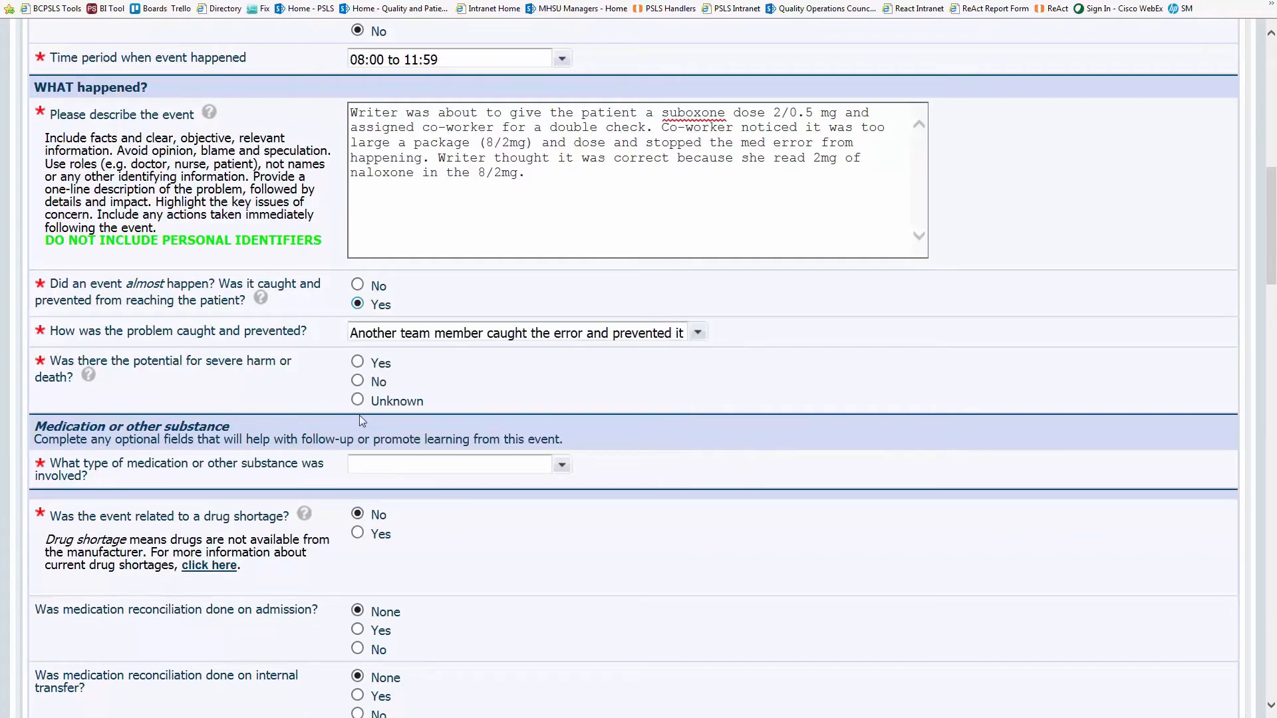
{"action": "left_click", "coordinate": [358, 380]}
- Set the medication type to Medication or IV fluid, originating at Administration
{"action": "scroll", "coordinate": [881, 520], "scroll_direction": "down", "scroll_amount": 3}
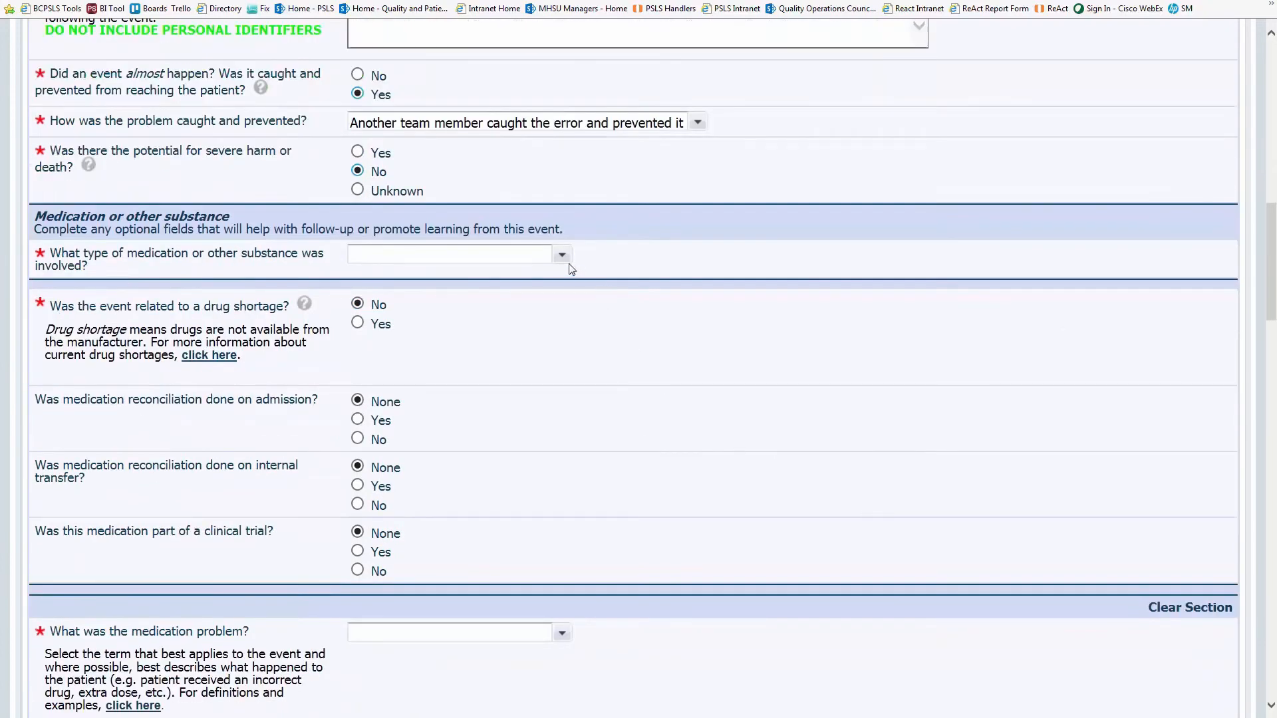
{"action": "left_click", "coordinate": [562, 256]}
{"action": "left_click", "coordinate": [504, 277]}
{"action": "left_click", "coordinate": [564, 296]}
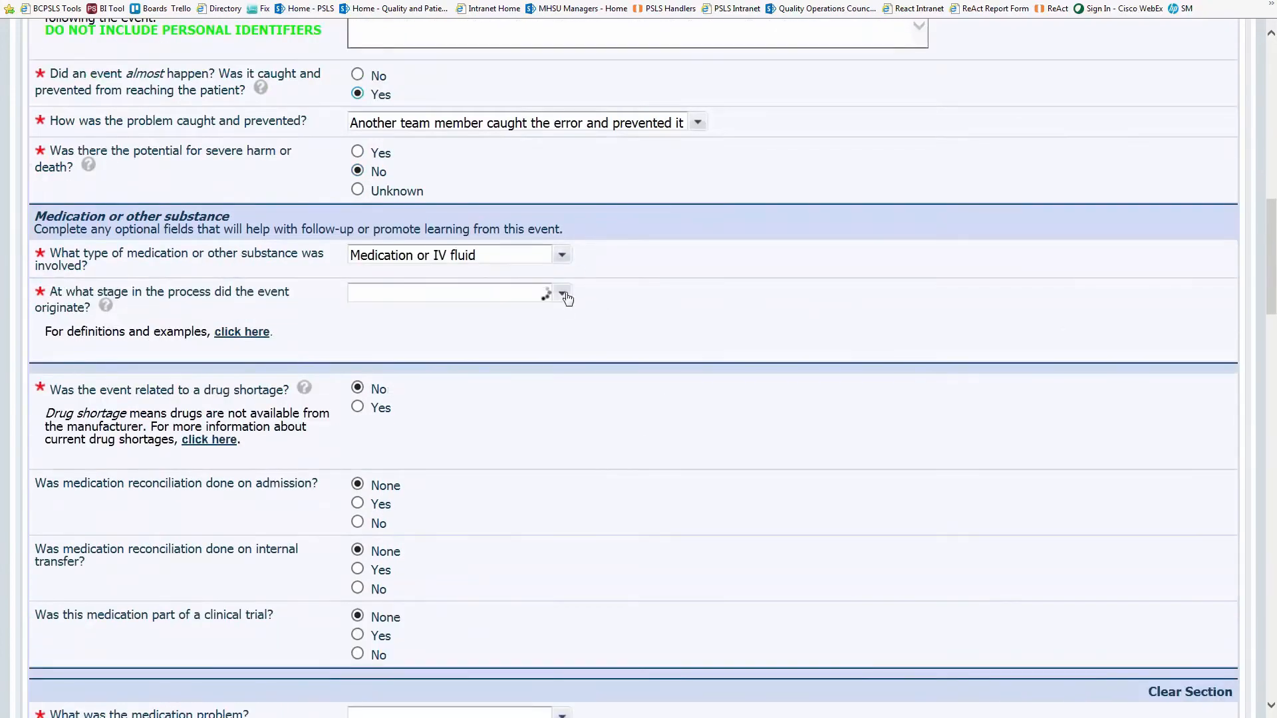
{"action": "left_click", "coordinate": [571, 317]}
{"action": "scroll", "coordinate": [459, 314], "scroll_direction": "down", "scroll_amount": 2}
{"action": "scroll", "coordinate": [542, 360], "scroll_direction": "down", "scroll_amount": 2}
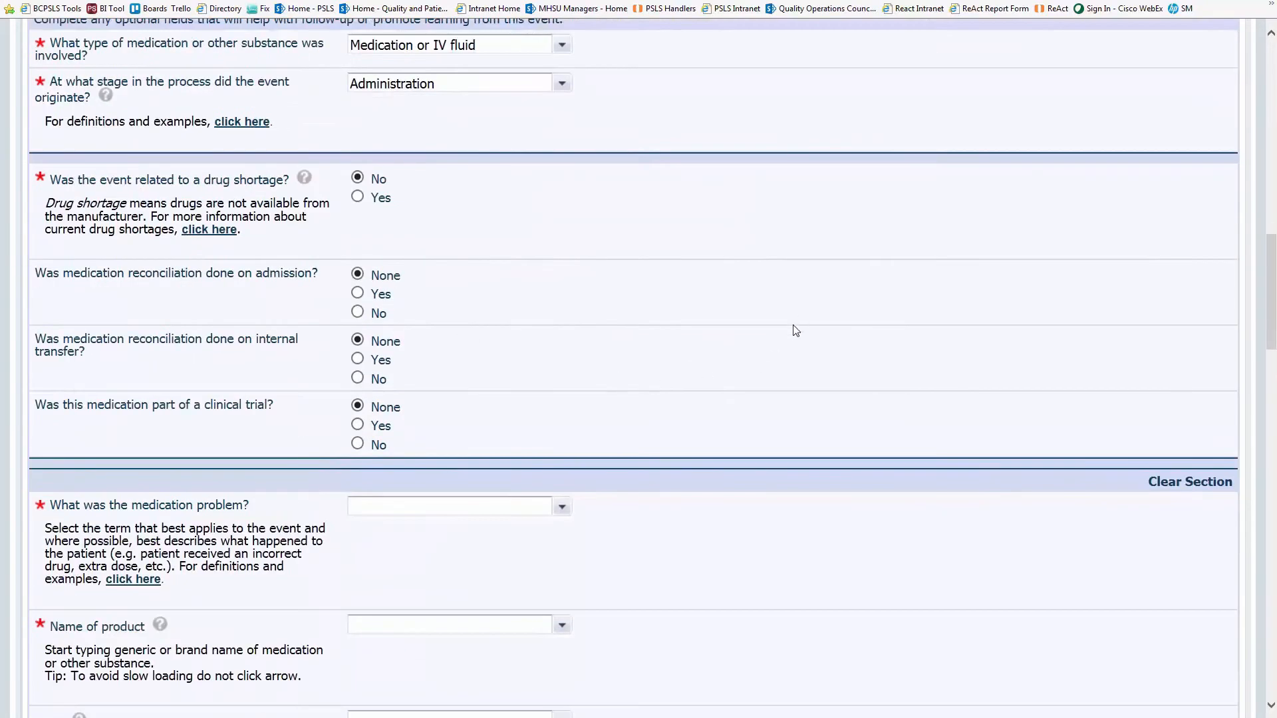
{"action": "scroll", "coordinate": [803, 342], "scroll_direction": "down", "scroll_amount": 6}
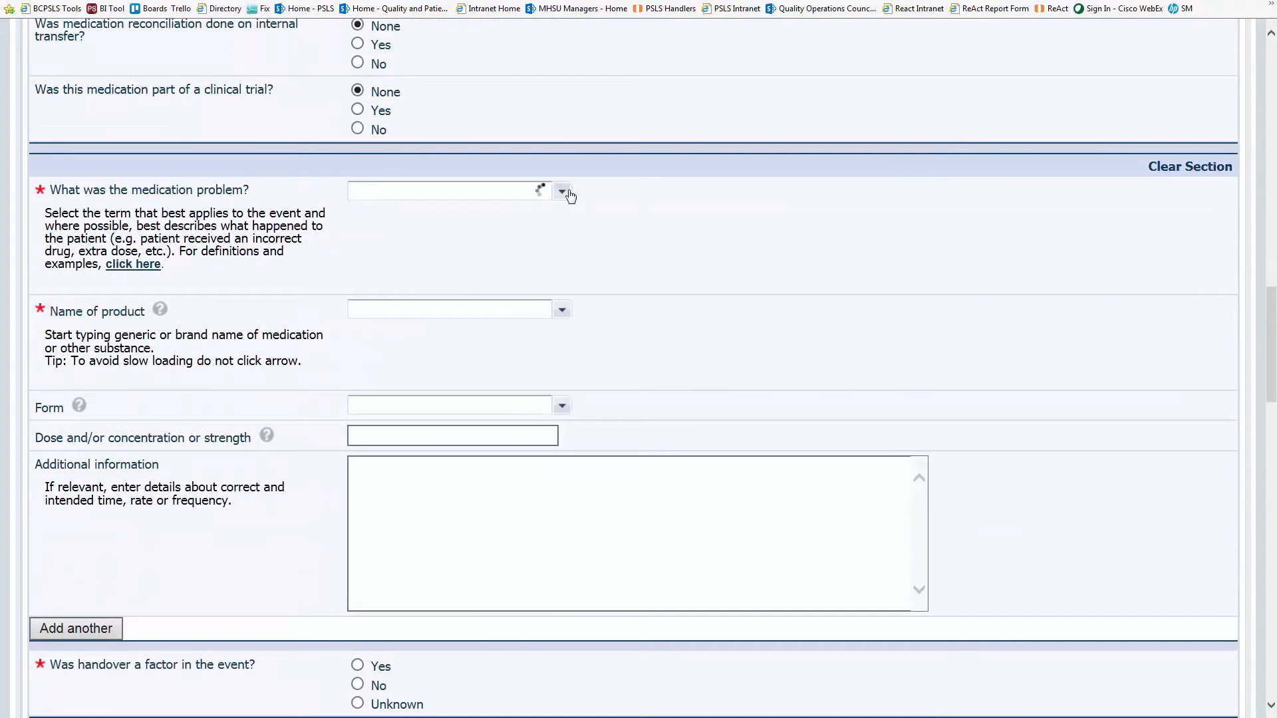
- Record an Incorrect quantity problem for SUBOXONE, not given more than once
{"action": "left_click", "coordinate": [562, 192]}
{"action": "scroll", "coordinate": [709, 266], "scroll_direction": "down", "scroll_amount": 1}
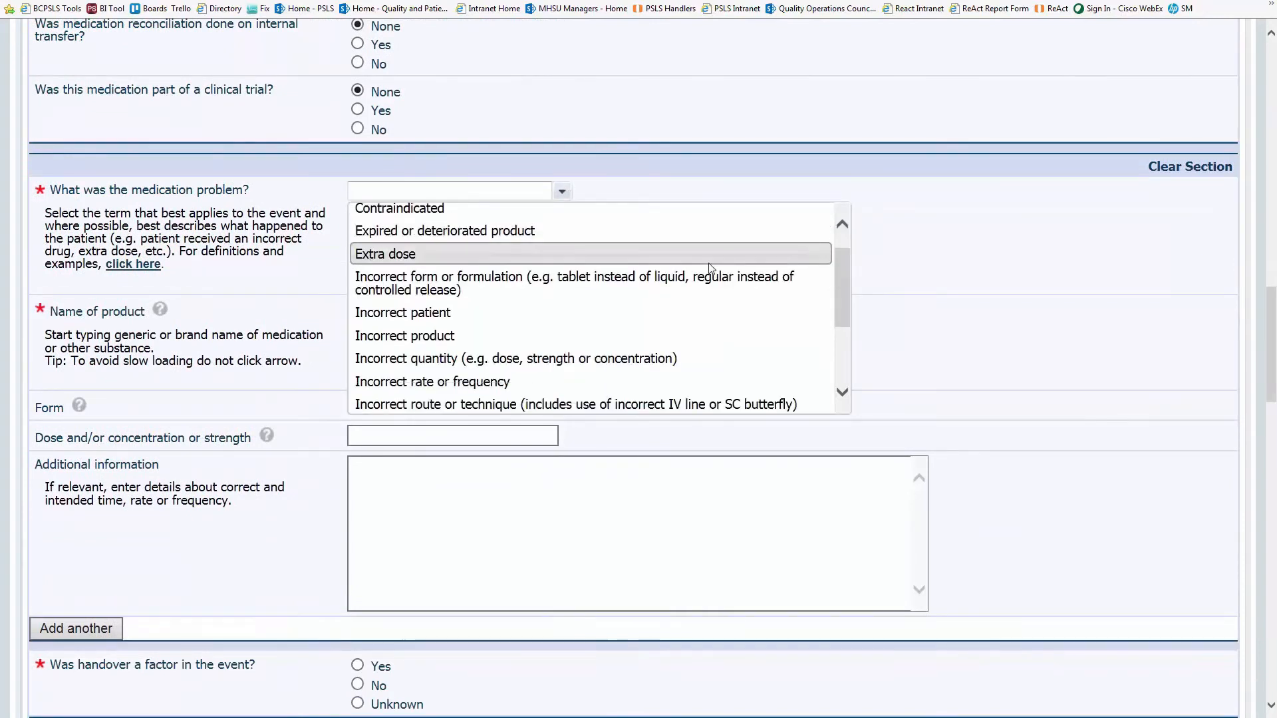
{"action": "left_click", "coordinate": [690, 361]}
{"action": "scroll", "coordinate": [692, 364], "scroll_direction": "down", "scroll_amount": 2}
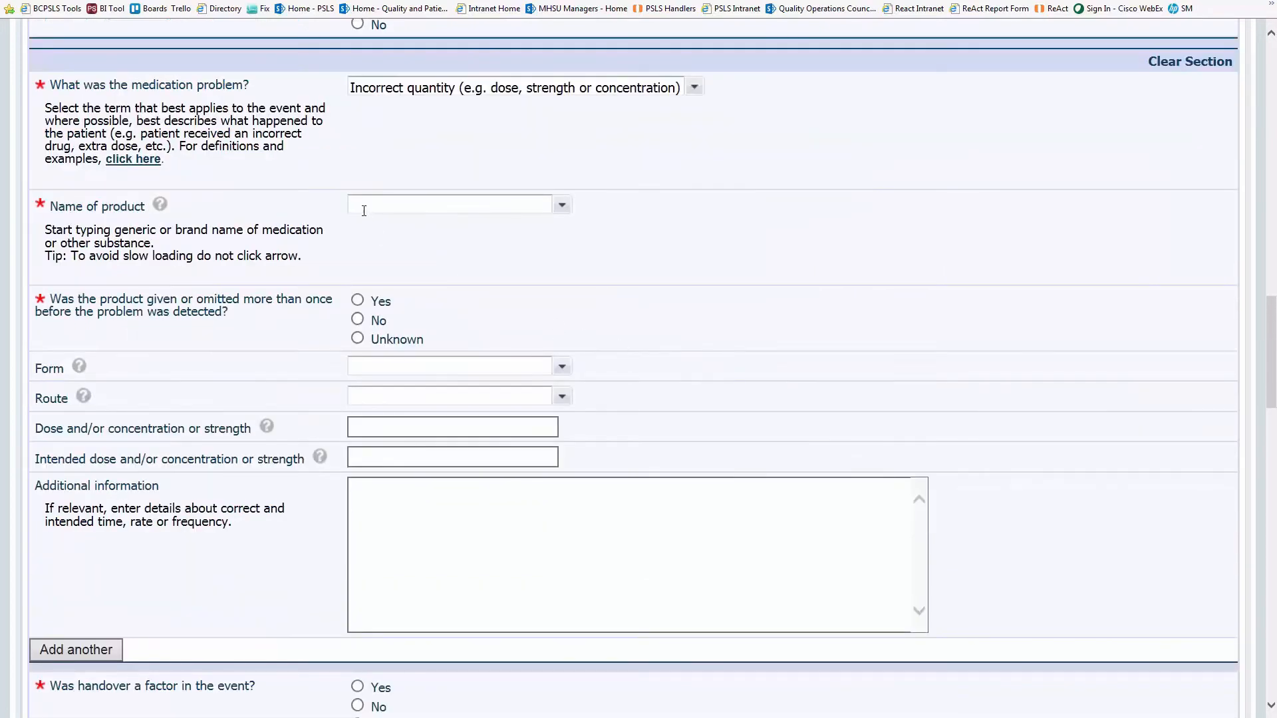
{"action": "type", "text": "subox"}
{"action": "left_click", "coordinate": [665, 245]}
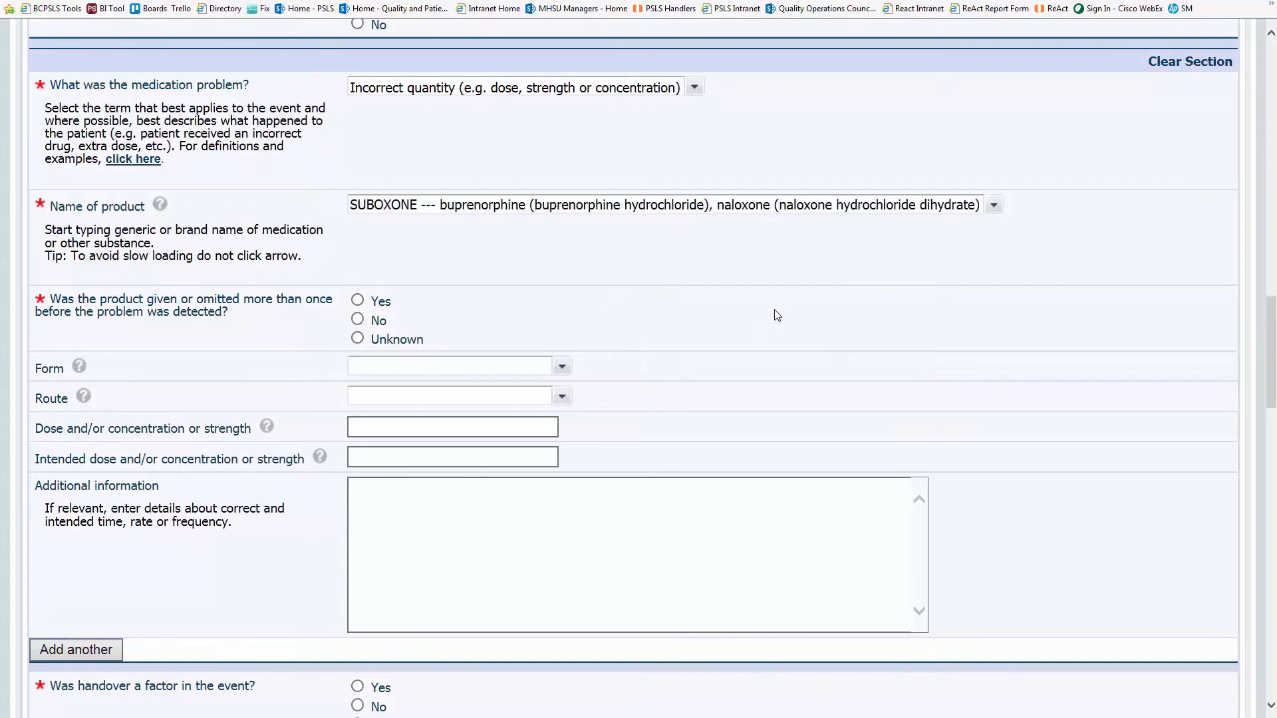
{"action": "left_click", "coordinate": [358, 320]}
- Enter the prepared dose 8/2mg and the intended dose 2/.05mg
{"action": "scroll", "coordinate": [878, 373], "scroll_direction": "down", "scroll_amount": 3}
{"action": "left_click", "coordinate": [385, 321]}
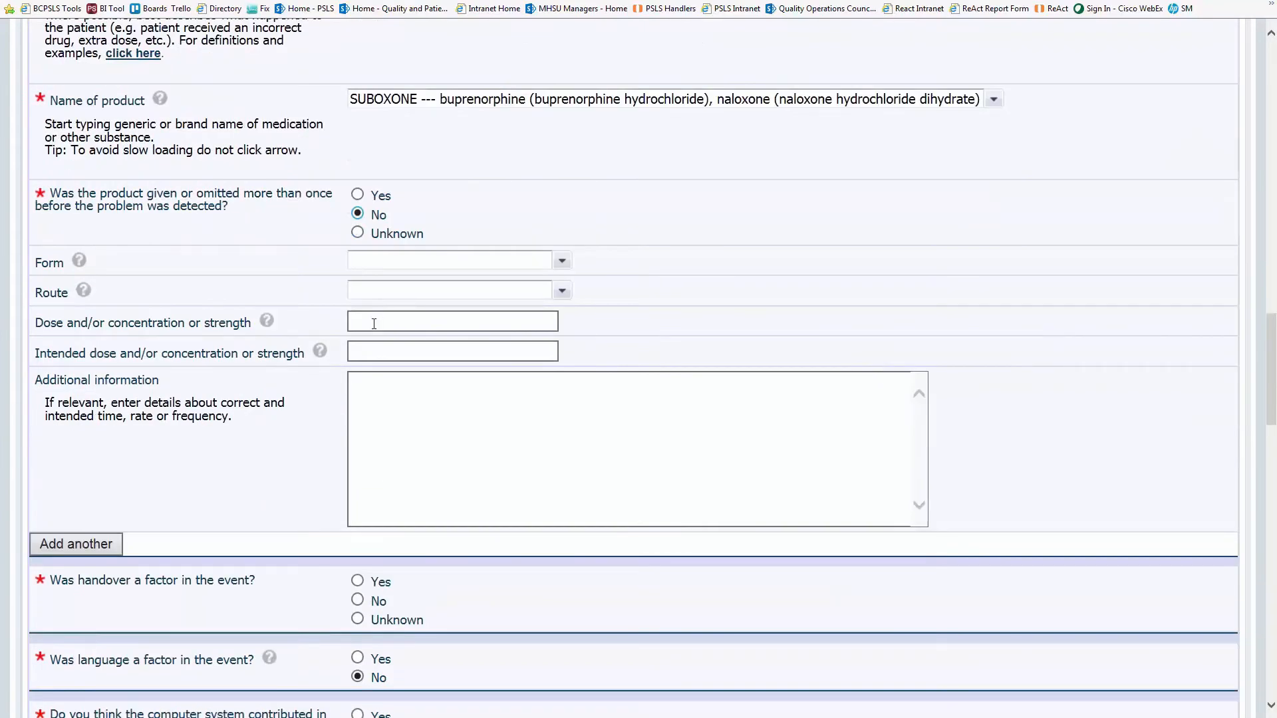
{"action": "type", "text": "8/2"}
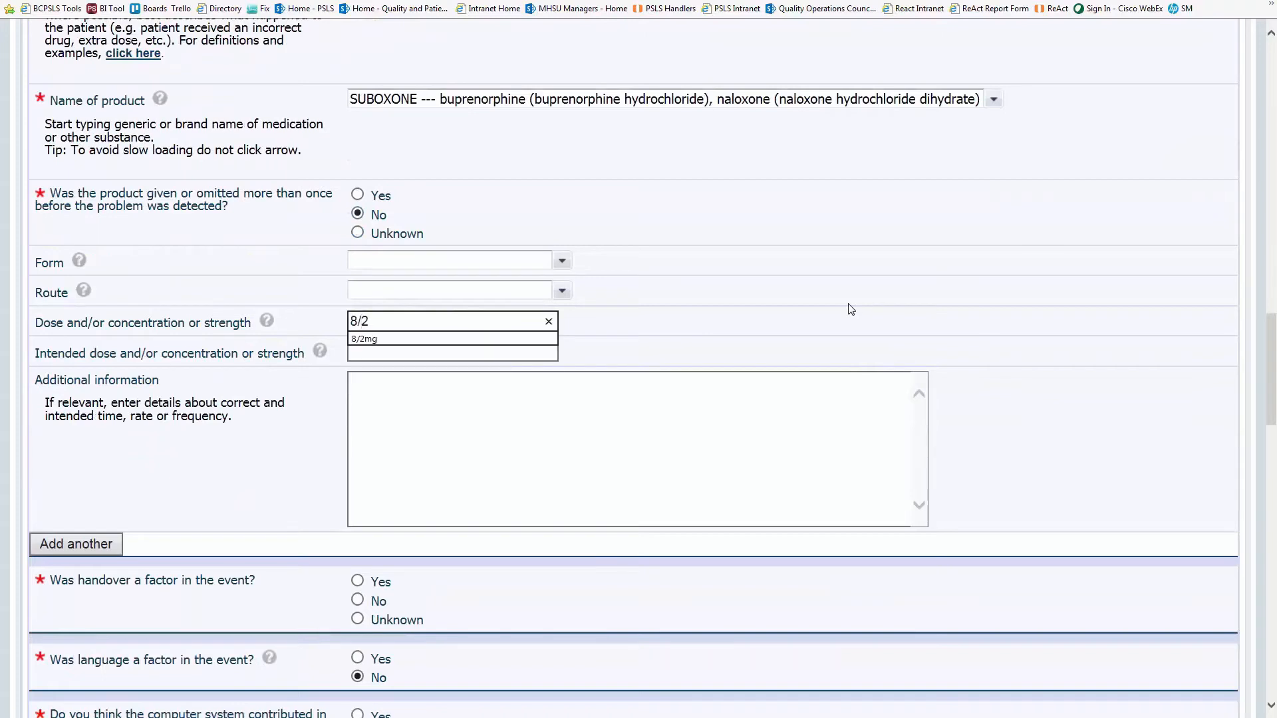
{"action": "type", "text": "mg"}
{"action": "key", "text": "Tab"}
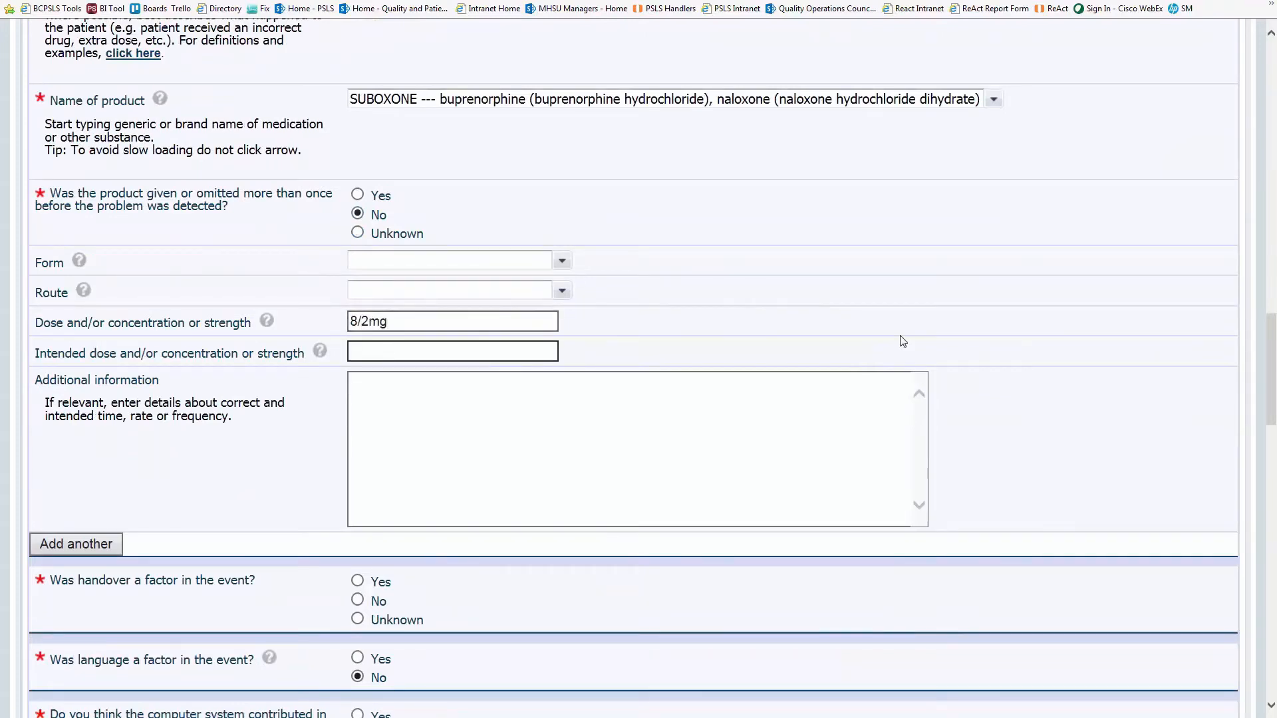
{"action": "type", "text": "2/"}
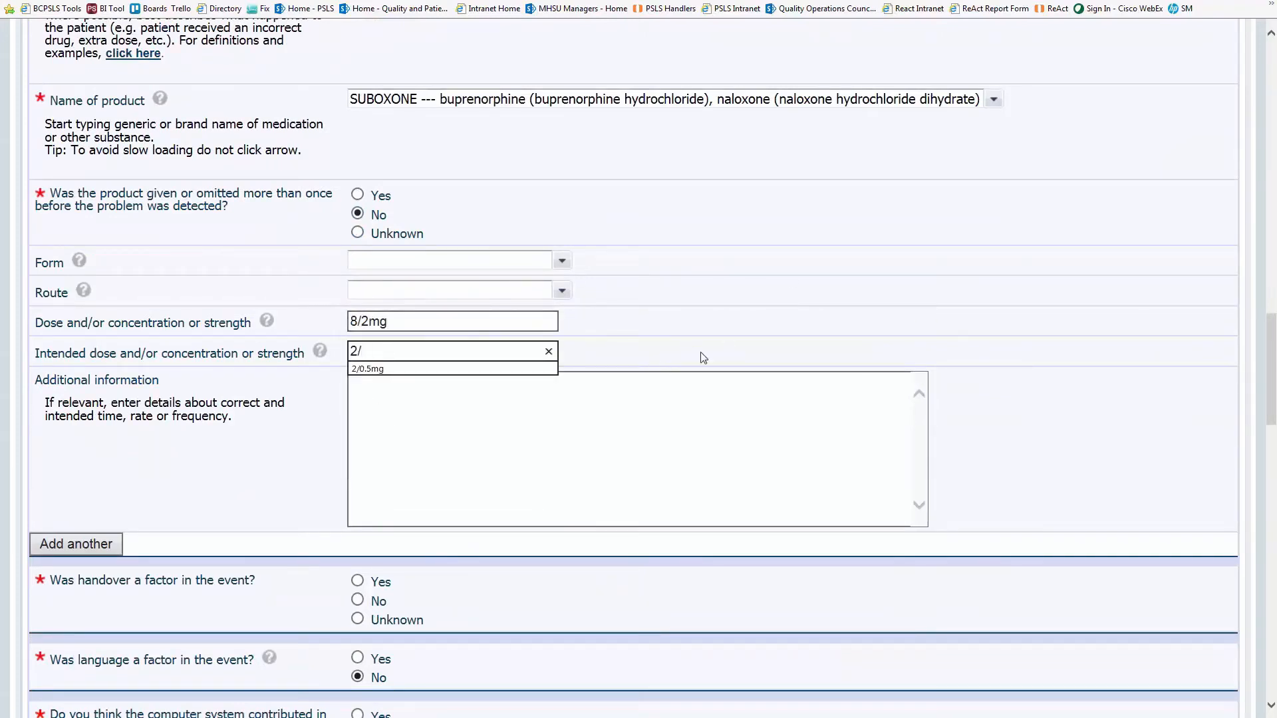
{"action": "type", "text": ".05mg"}
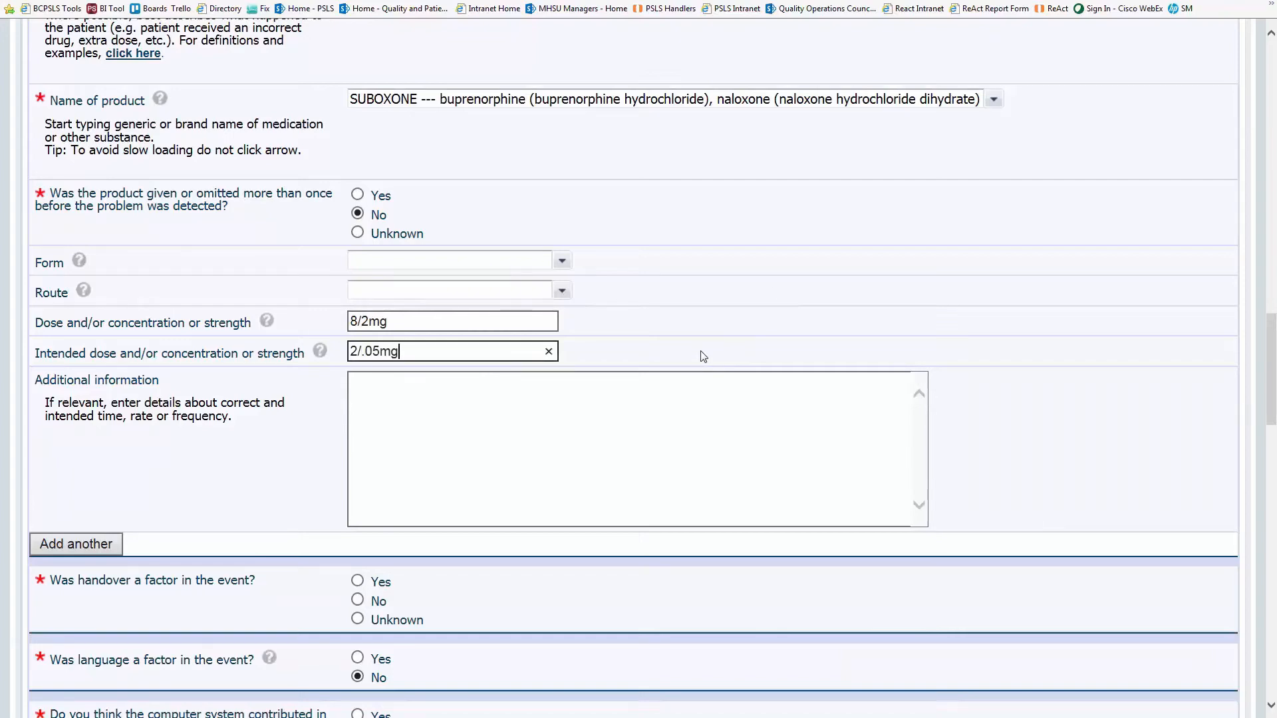
{"action": "left_click", "coordinate": [965, 348]}
- Answer No to handover, computer system and device or supply as contributing factors
{"action": "scroll", "coordinate": [965, 349], "scroll_direction": "down", "scroll_amount": 5}
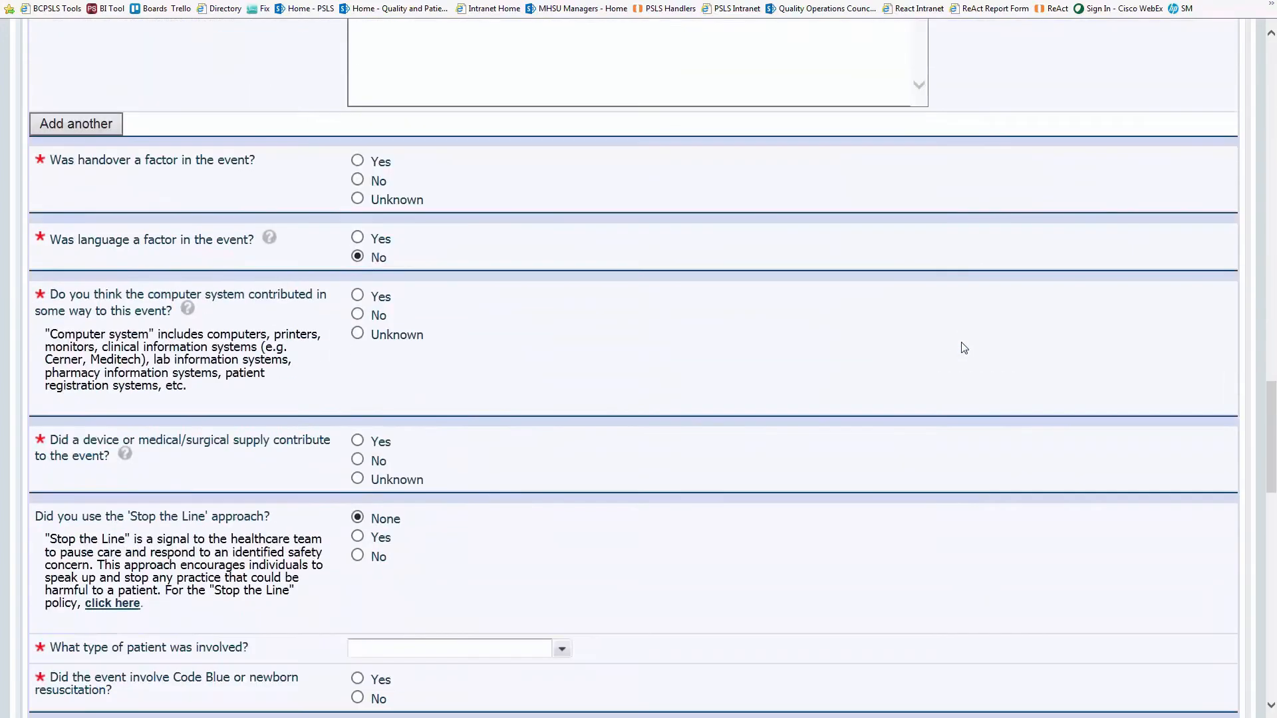
{"action": "left_click", "coordinate": [359, 180]}
{"action": "scroll", "coordinate": [617, 340], "scroll_direction": "down", "scroll_amount": 2}
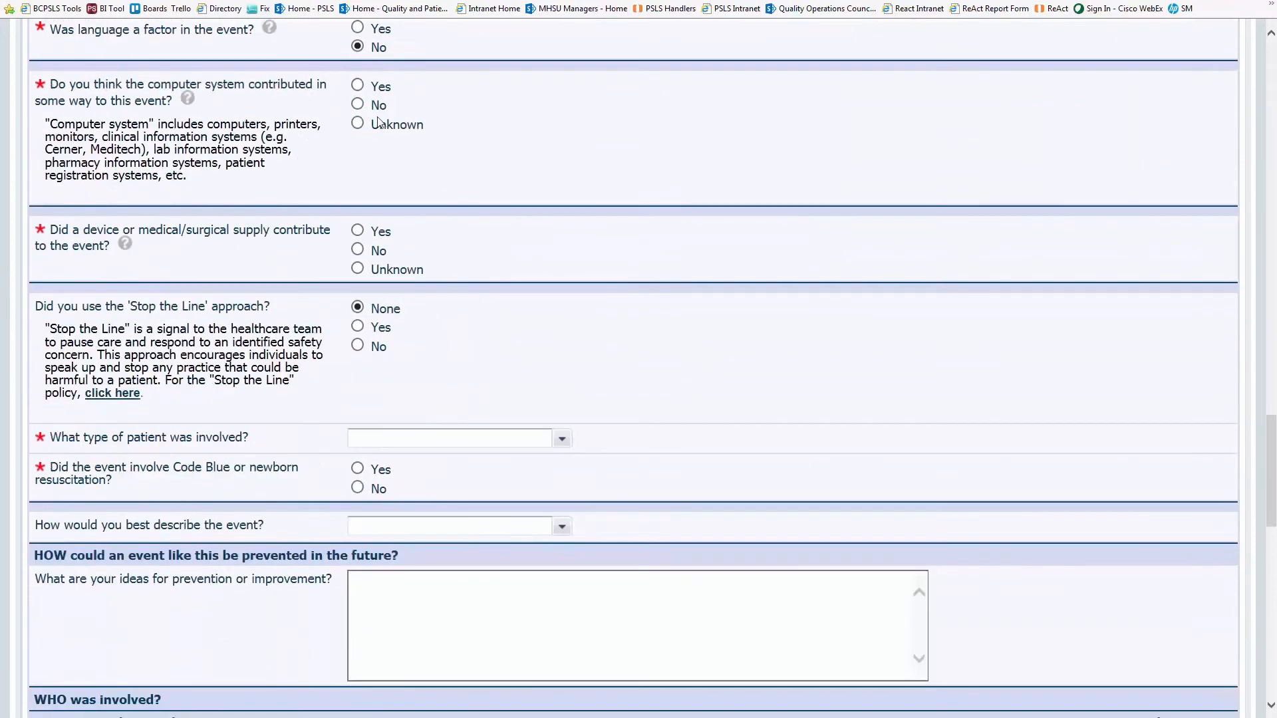
{"action": "left_click", "coordinate": [357, 105]}
{"action": "scroll", "coordinate": [635, 271], "scroll_direction": "down", "scroll_amount": 1}
{"action": "left_click", "coordinate": [358, 144]}
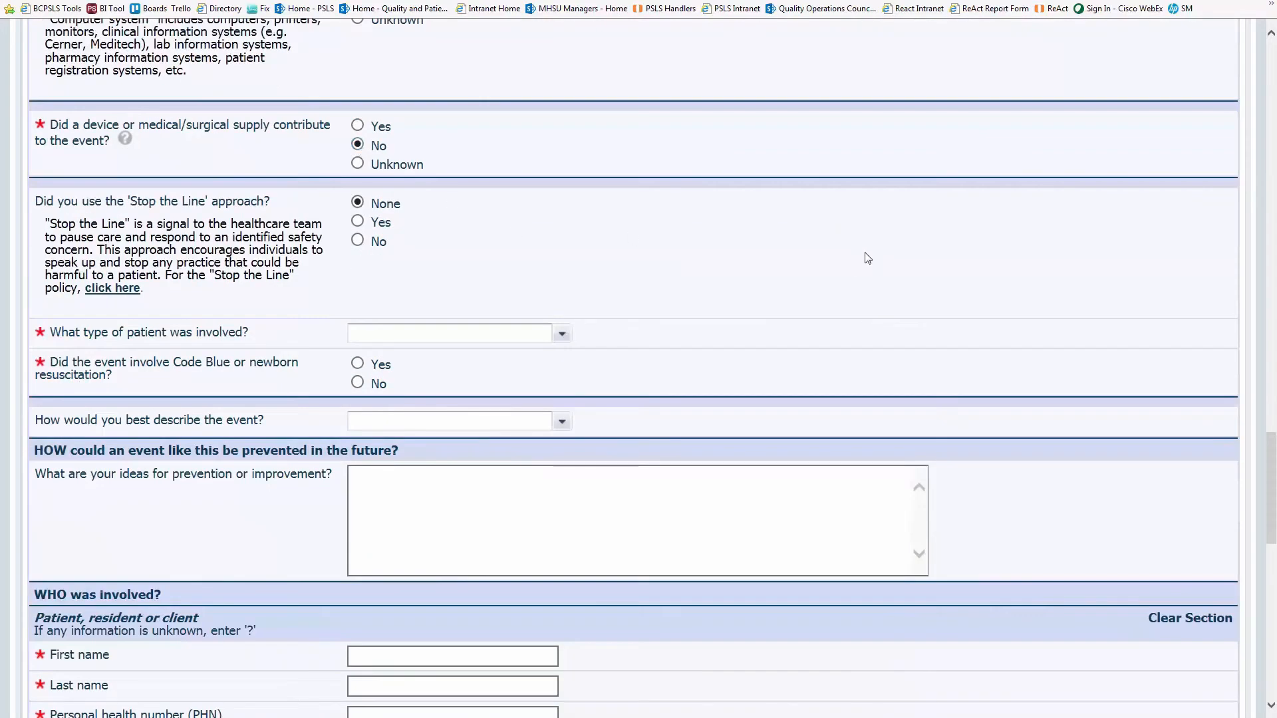
{"action": "scroll", "coordinate": [865, 259], "scroll_direction": "down", "scroll_amount": 1}
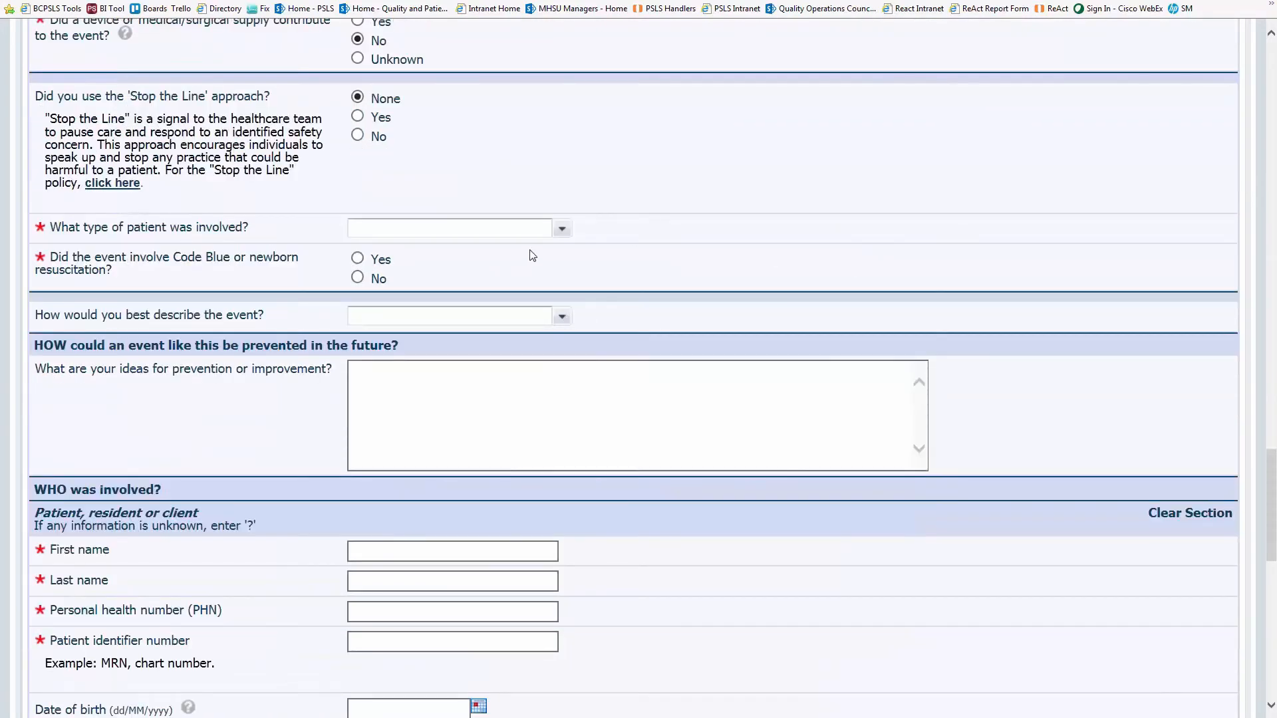
- Set the patient type to Gynecology and answer No to Code Blue
{"action": "left_click", "coordinate": [562, 229]}
{"action": "left_click", "coordinate": [525, 275]}
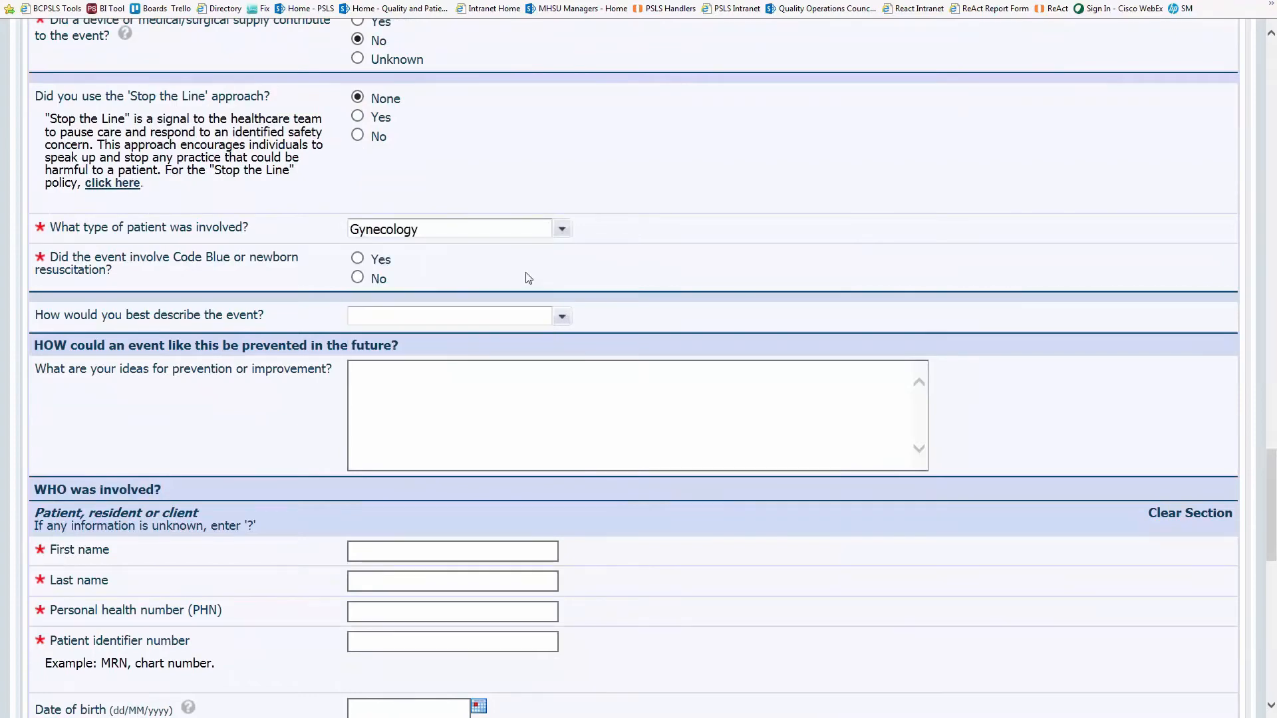
{"action": "left_click", "coordinate": [358, 278]}
{"action": "scroll", "coordinate": [878, 288], "scroll_direction": "down", "scroll_amount": 3}
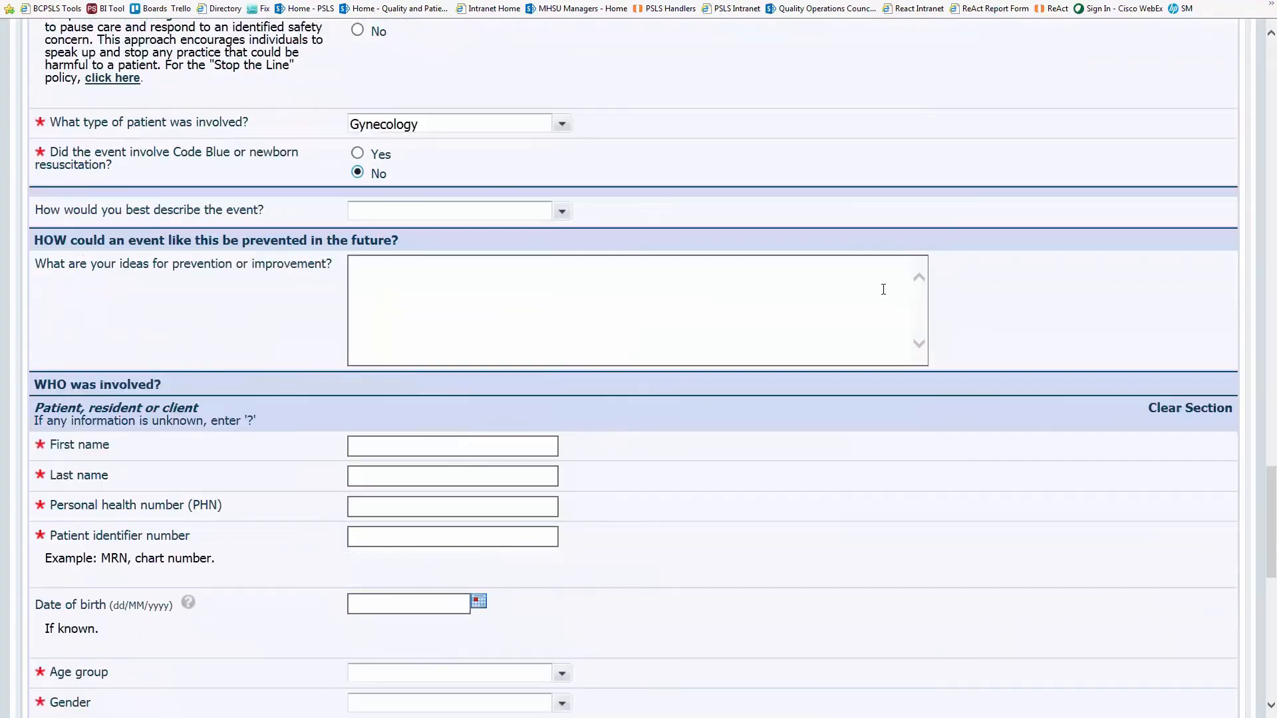
{"action": "key", "text": "Tab"}
{"action": "key", "text": "Tab"}
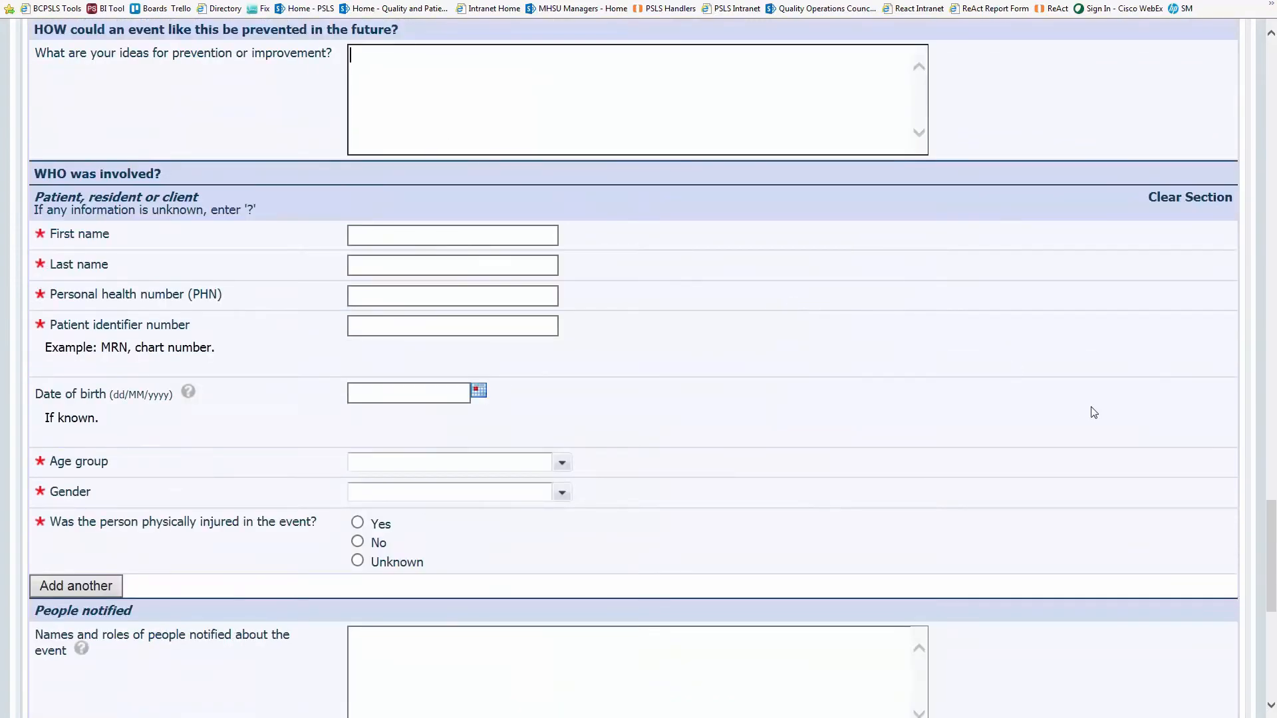
- Enter prevention ideas: assumption-free independent double checks and pharmacy follow-up on errors found
{"action": "type", "text": "Complete an independent double check "}
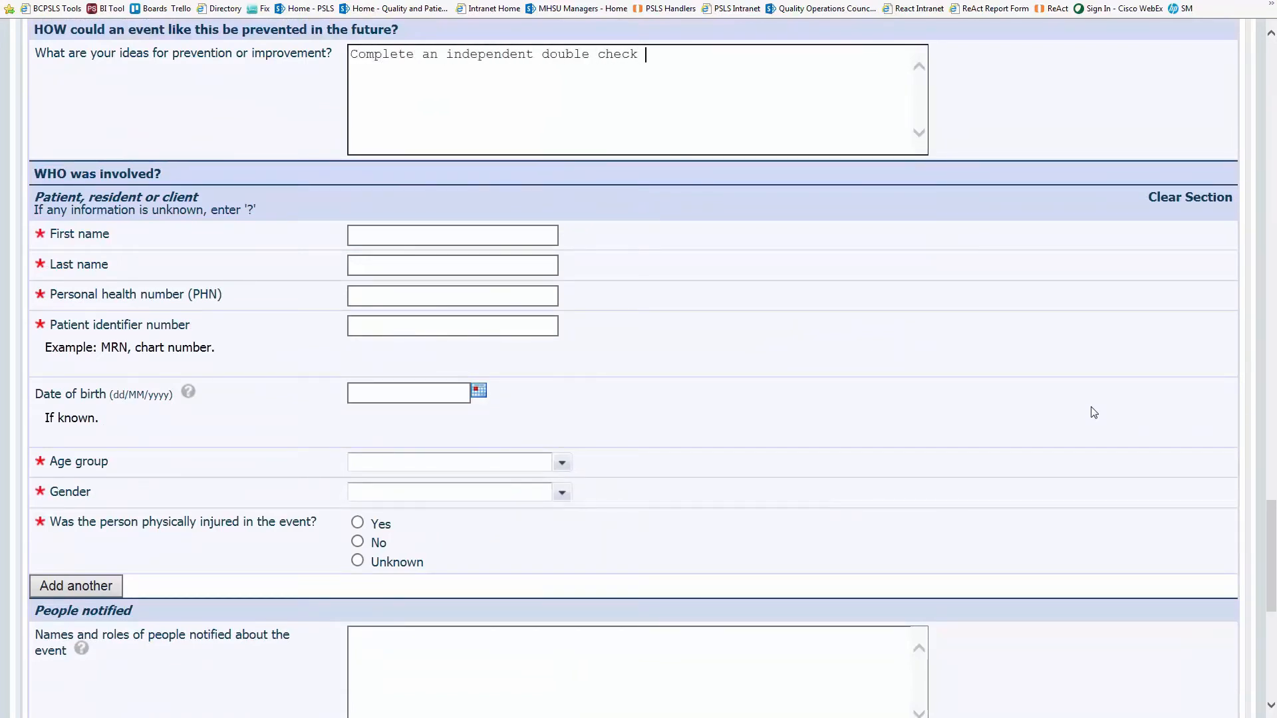
{"action": "type", "text": "that is free from any assumptions."}
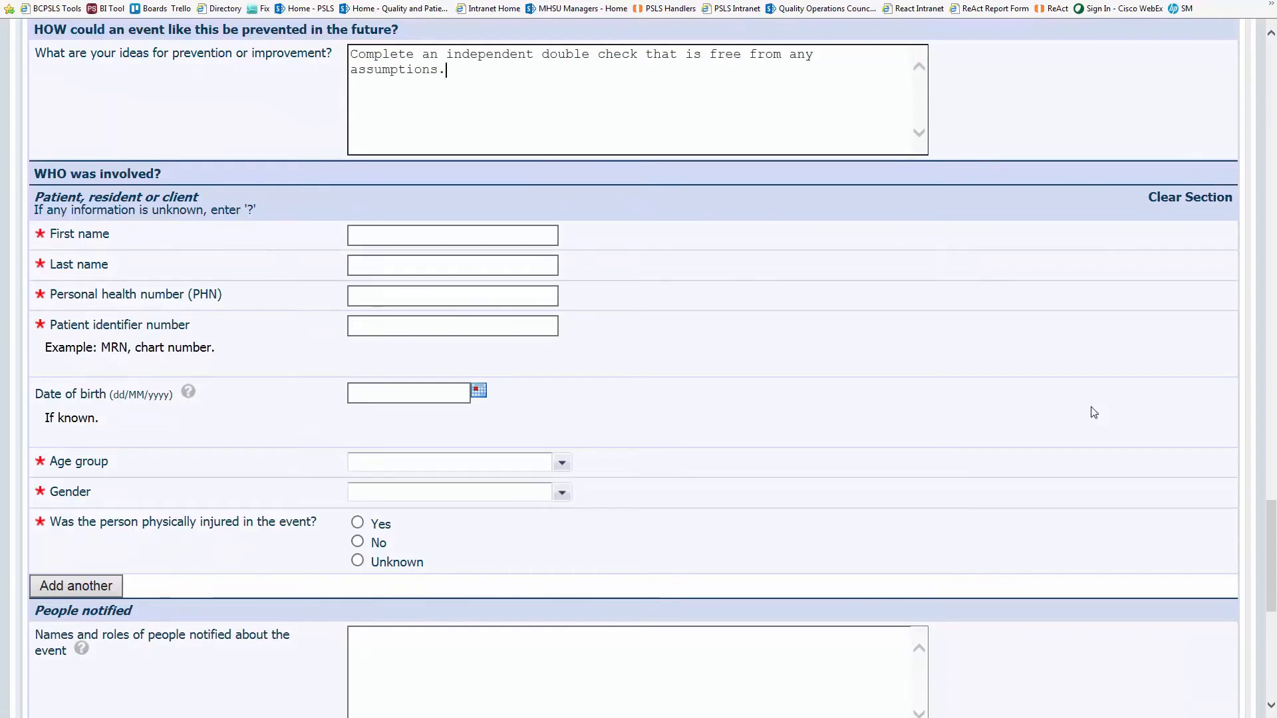
{"action": "key", "text": "Return"}
{"action": "key", "text": "Return"}
{"action": "type", "text": "When an error is found du"}
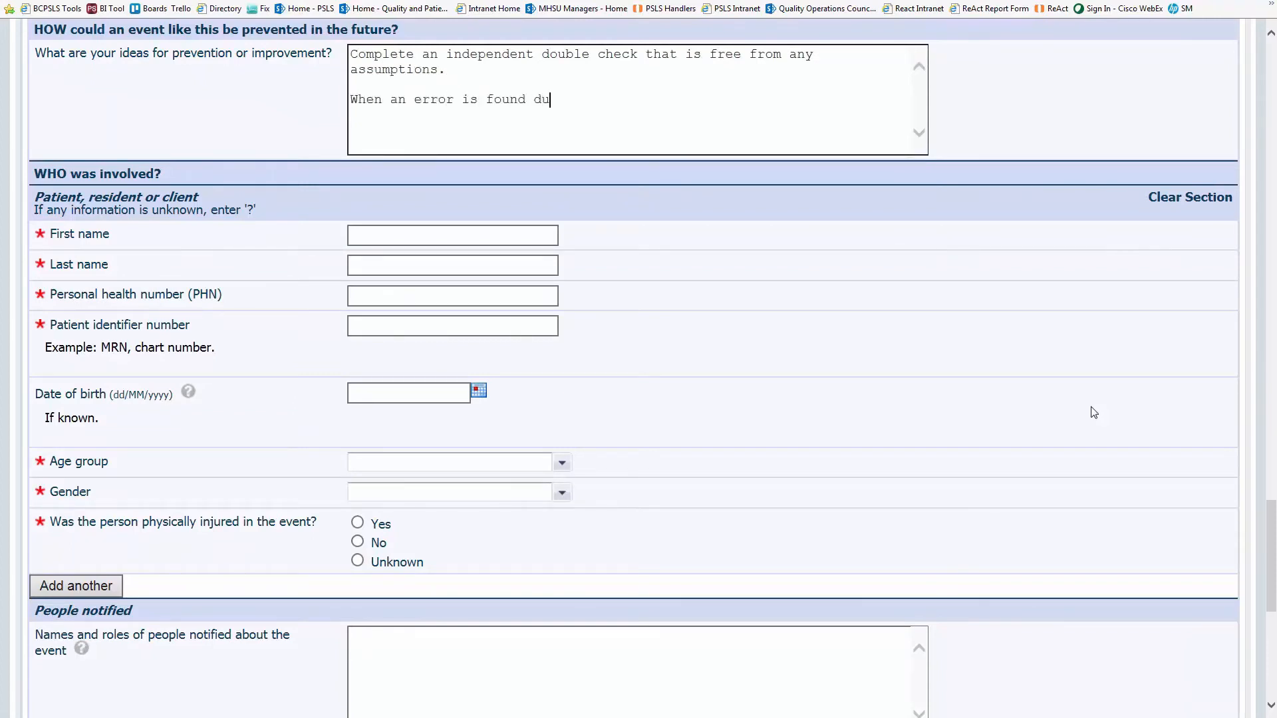
{"action": "type", "text": "ring an independed"}
{"action": "type", "text": "double check have pharmacy find o"}
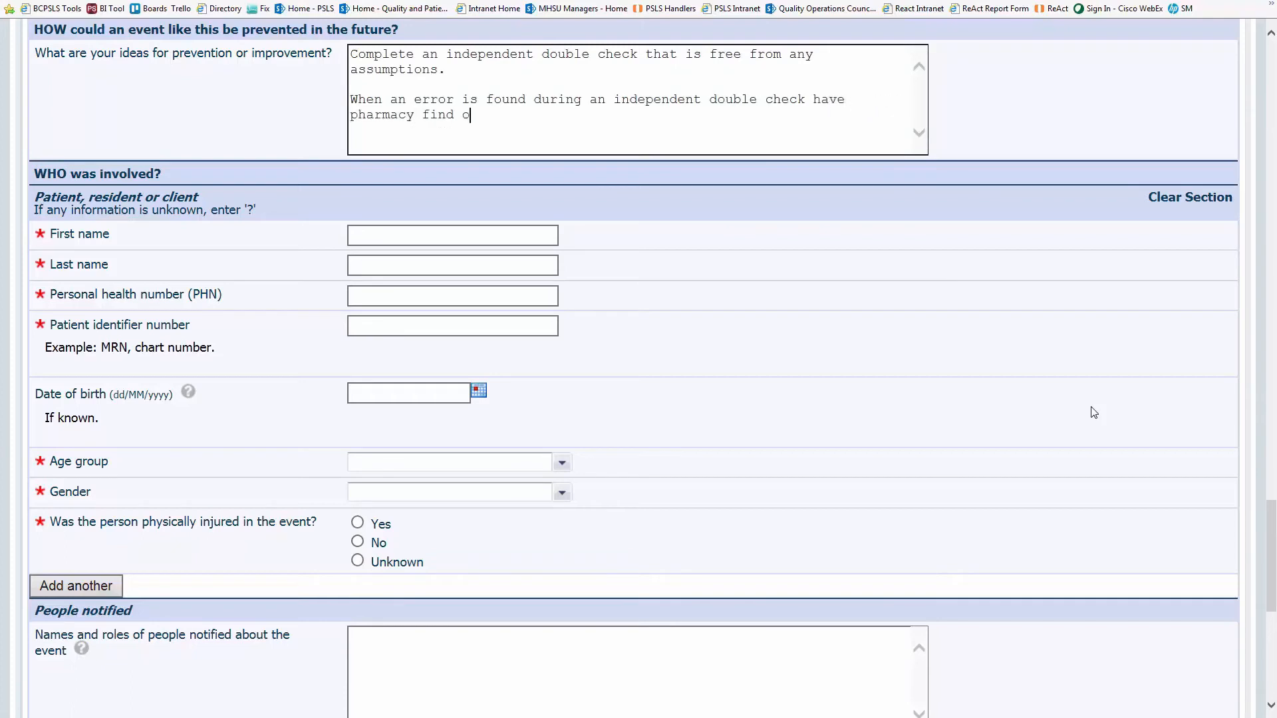
{"action": "type", "text": "ut if there is anything they can do "}
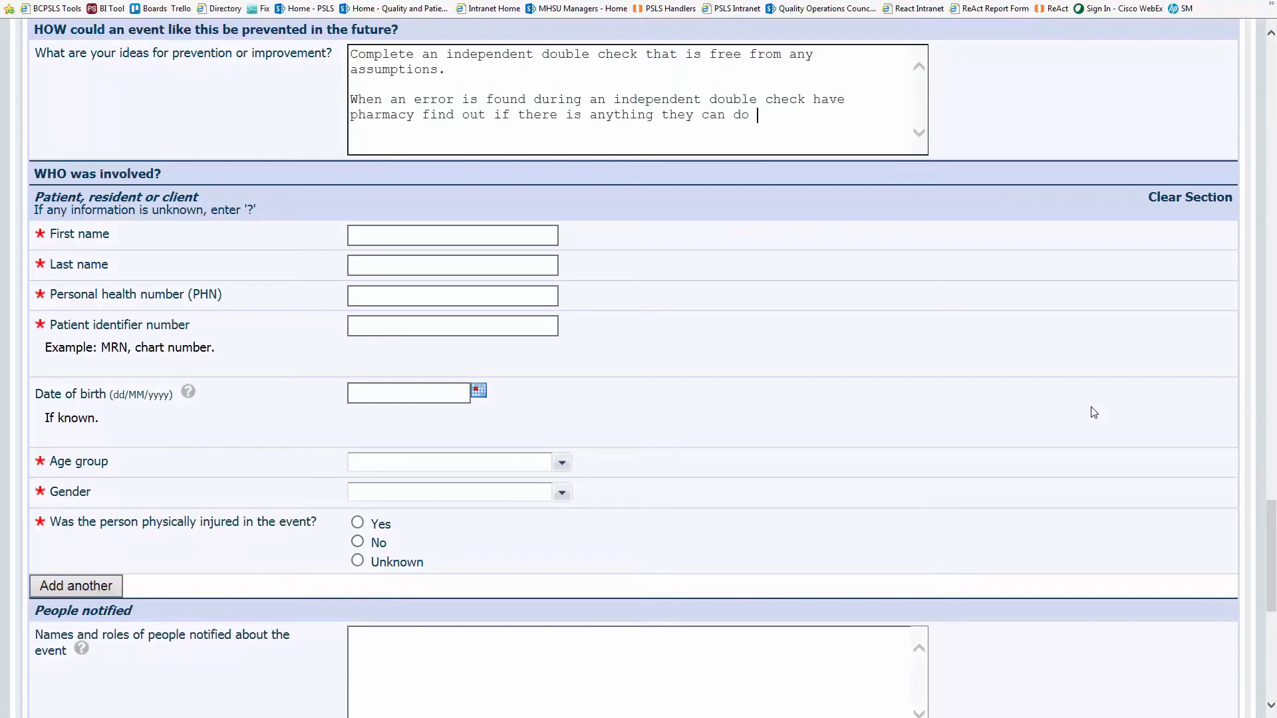
{"action": "key", "text": "BackSpace"}
{"action": "key", "text": "BackSpace"}
{"action": "key", "text": "BackSpace"}
{"action": "type", "text": "help with to make the proce"}
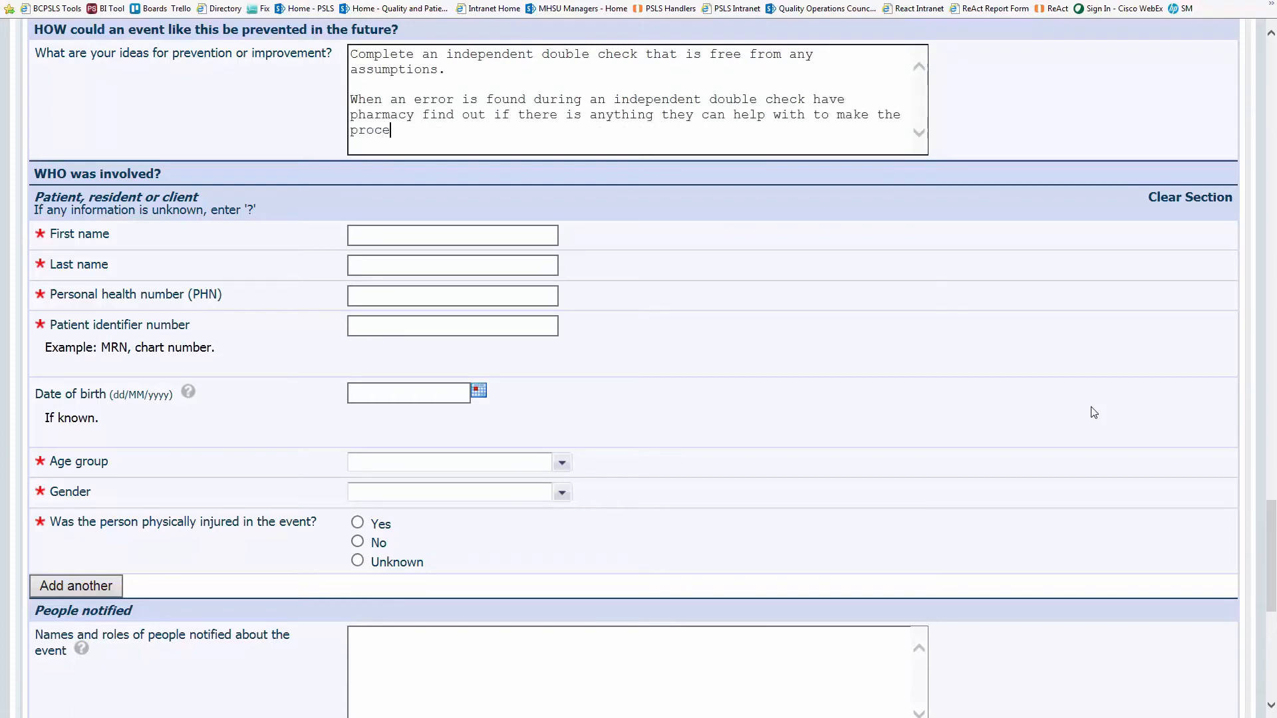
{"action": "type", "text": "ss of prescribing and storing medications more simple."}
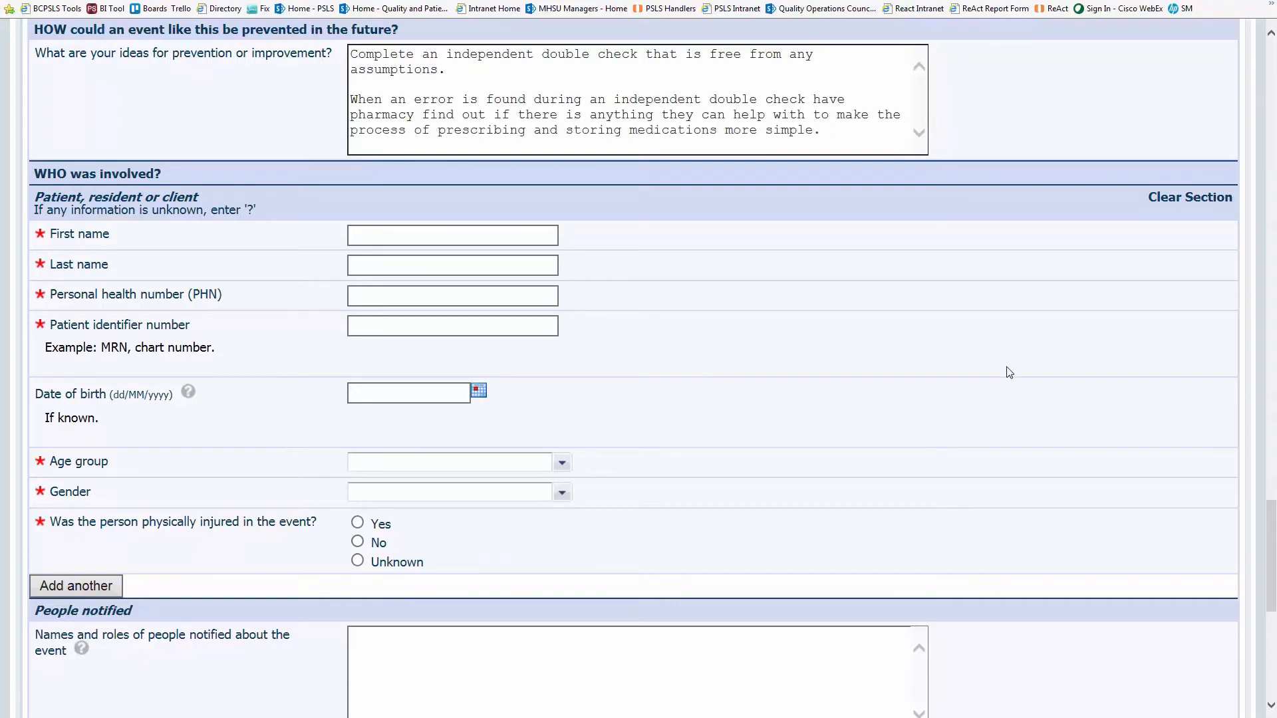
- Enter the patient's first and last name, personal health number and identifier number
{"action": "scroll", "coordinate": [1010, 374], "scroll_direction": "down", "scroll_amount": 2}
{"action": "left_click", "coordinate": [464, 131]}
{"action": "type", "text": "Jane"}
{"action": "key", "text": "Tab"}
{"action": "type", "text": "Smith"}
{"action": "key", "text": "Tab"}
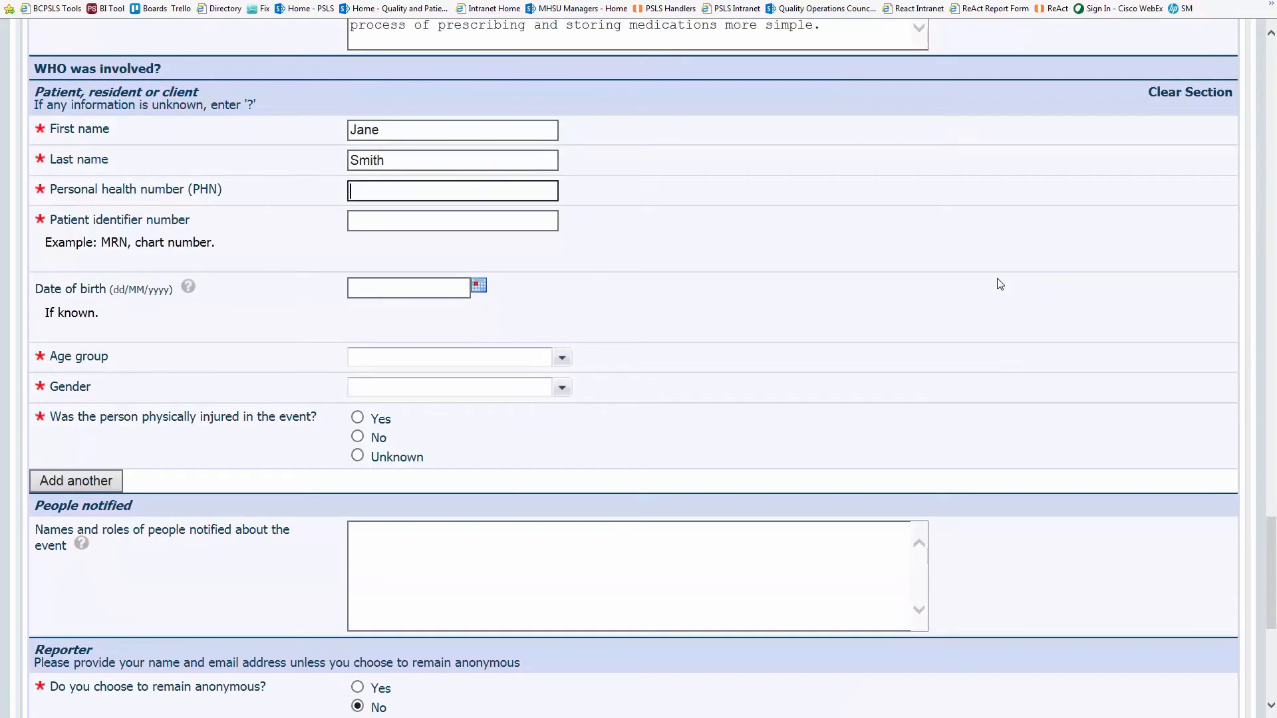
{"action": "type", "text": "8888888"}
{"action": "key", "text": "Tab"}
{"action": "type", "text": "888888"}
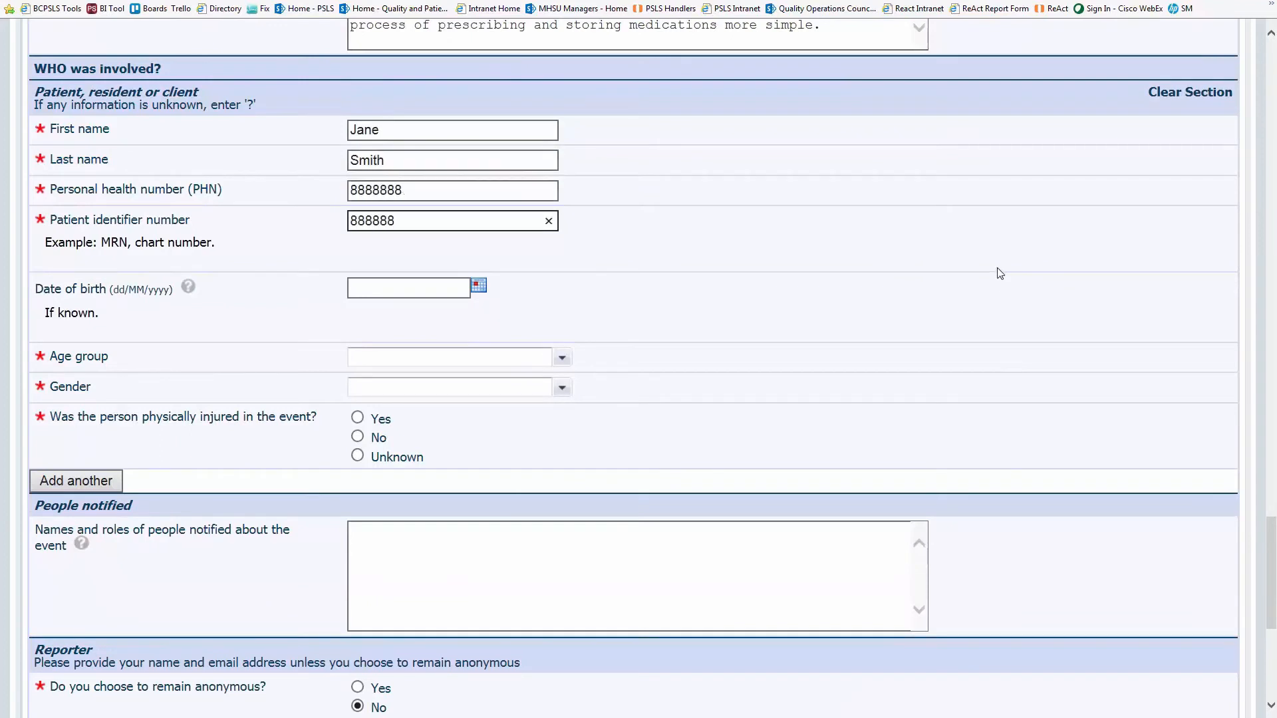
{"action": "type", "text": "8"}
{"action": "left_click", "coordinate": [367, 288]}
{"action": "left_click", "coordinate": [459, 318]}
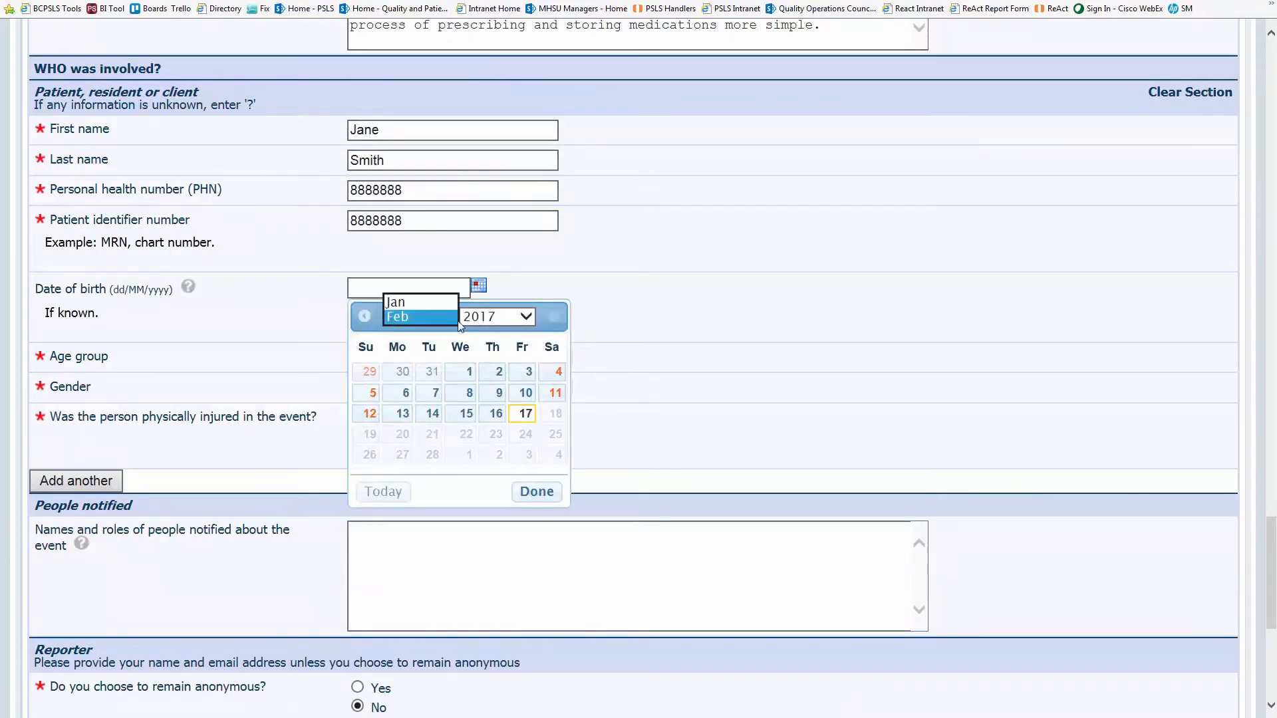
{"action": "left_click", "coordinate": [462, 320]}
{"action": "scroll", "coordinate": [492, 200], "scroll_direction": "up", "scroll_amount": 5}
{"action": "left_click", "coordinate": [489, 45]}
{"action": "left_click", "coordinate": [426, 319]}
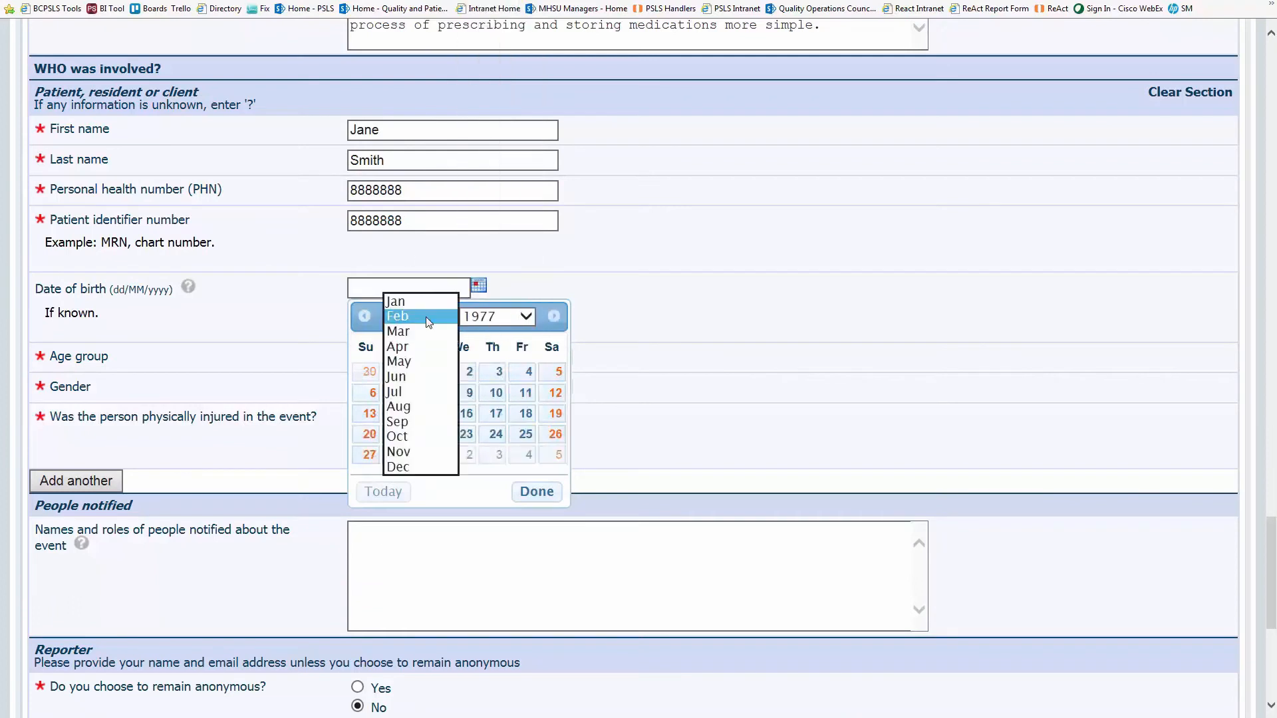
{"action": "left_click", "coordinate": [397, 377]}
{"action": "left_click", "coordinate": [496, 393]}
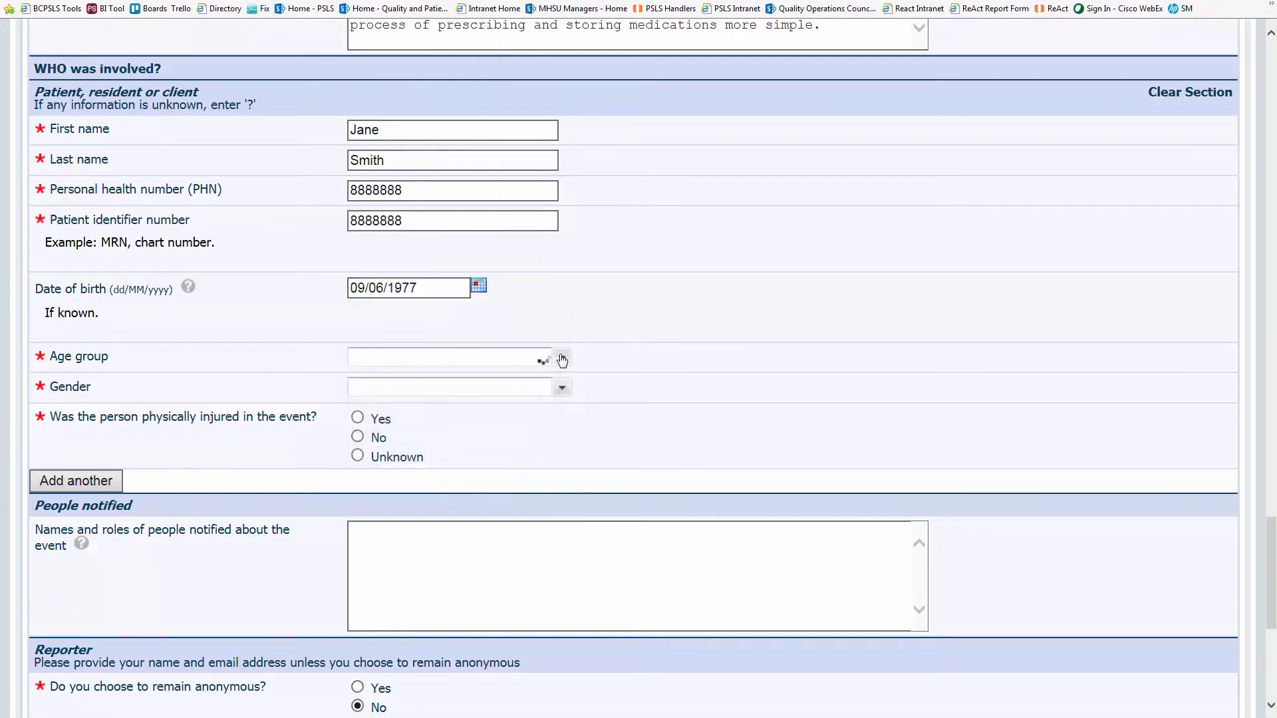
- Set age group 20 - 44 years, gender Female, and patient not injured
{"action": "left_click", "coordinate": [562, 360]}
{"action": "left_click", "coordinate": [534, 472]}
{"action": "scroll", "coordinate": [638, 465], "scroll_direction": "down", "scroll_amount": 2}
{"action": "left_click", "coordinate": [563, 287]}
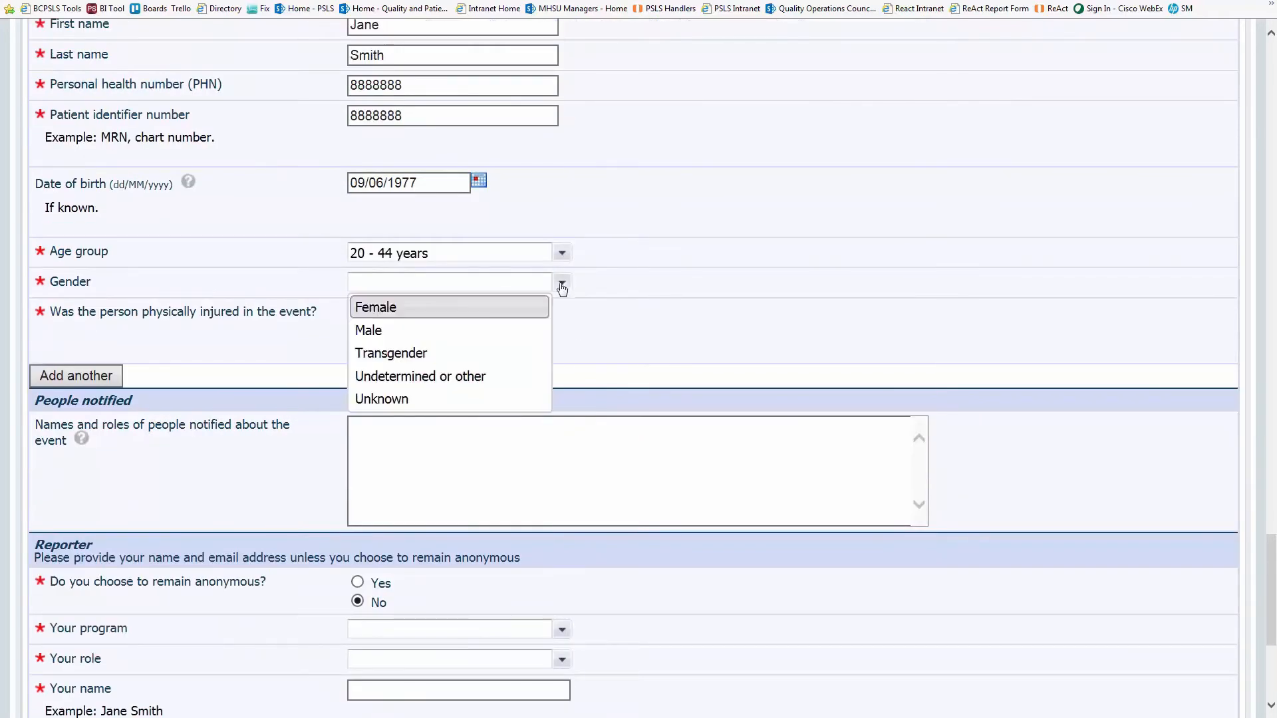
{"action": "left_click", "coordinate": [512, 307]}
{"action": "left_click", "coordinate": [357, 331]}
- List Pharmacy as notified about the event
{"action": "scroll", "coordinate": [934, 295], "scroll_direction": "down", "scroll_amount": 4}
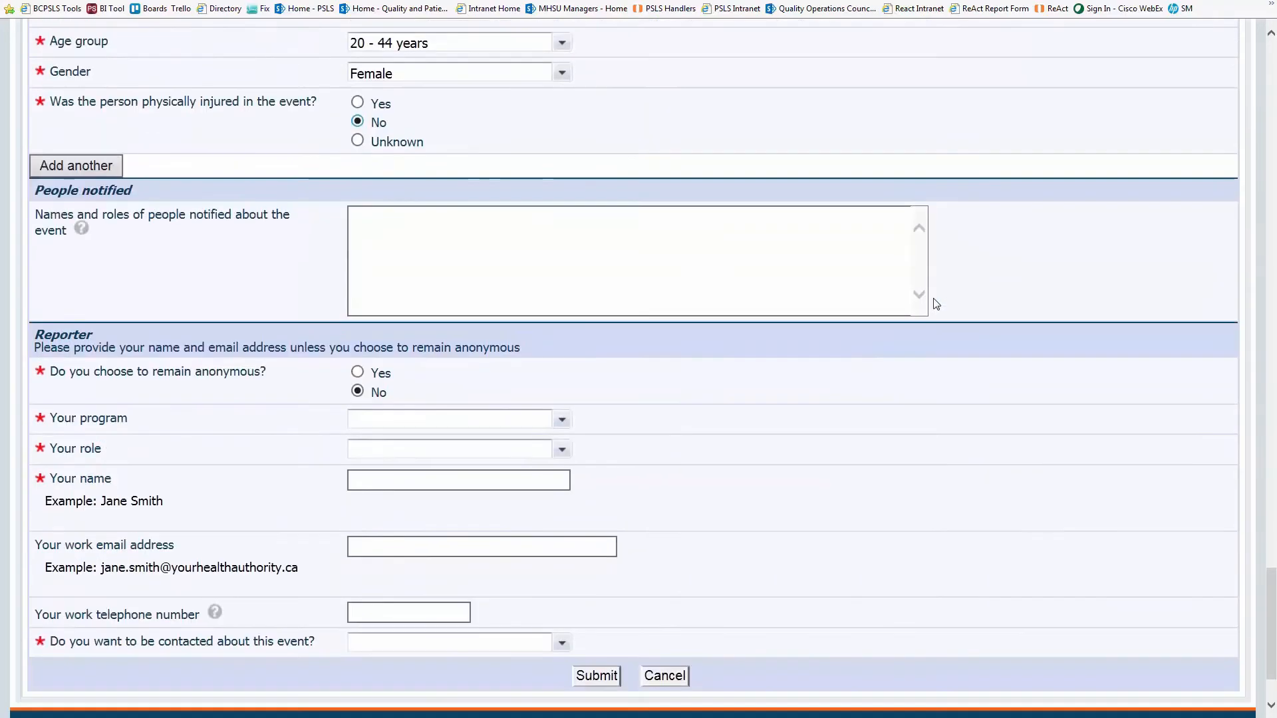
{"action": "left_click", "coordinate": [927, 299]}
{"action": "type", "text": "Pharmacy"}
{"action": "key", "text": "Return"}
- Add Clinical Nurse Leader to the notified roles
{"action": "type", "text": "Clinic"}
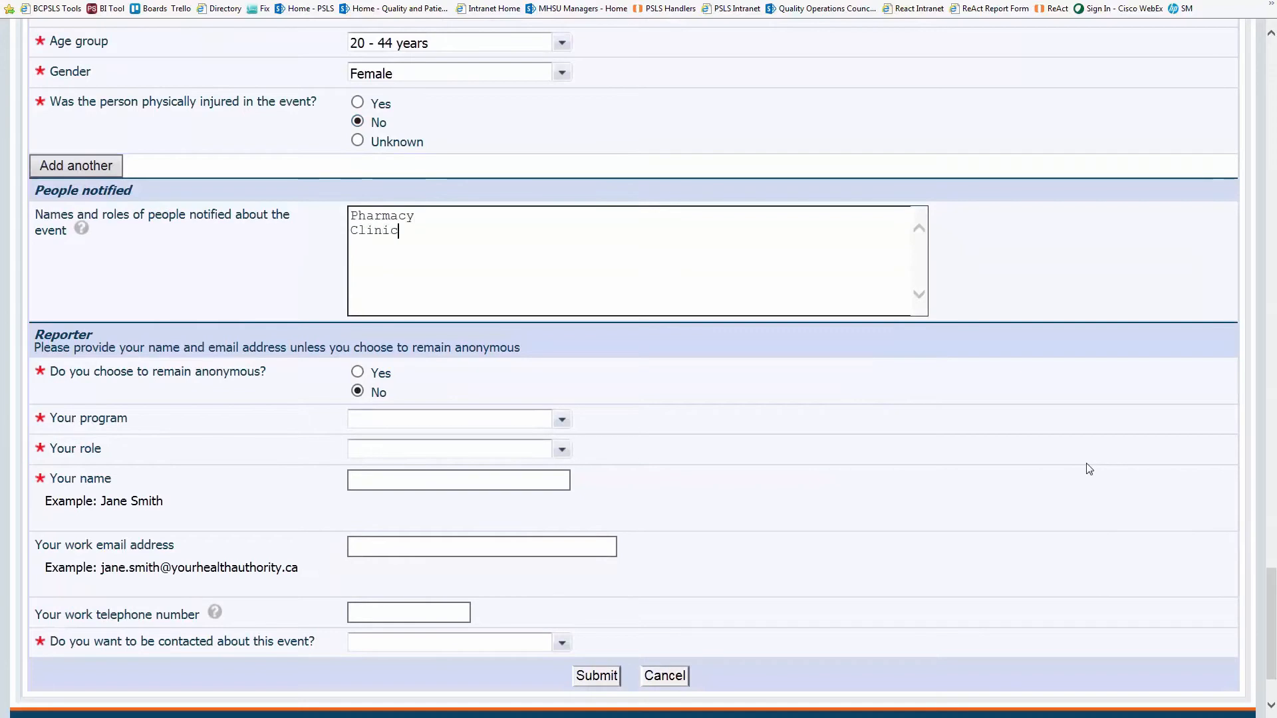
{"action": "type", "text": "al Nurse Leader"}
{"action": "scroll", "coordinate": [1078, 459], "scroll_direction": "down", "scroll_amount": 2}
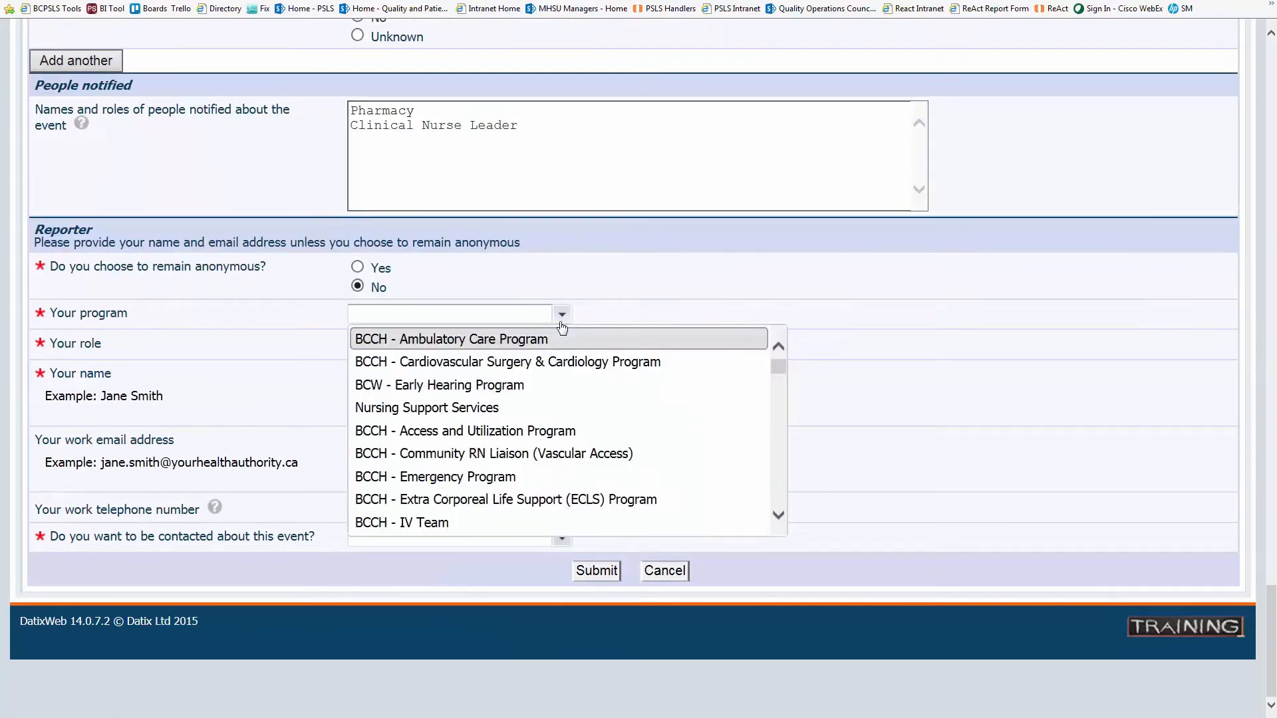
{"action": "scroll", "coordinate": [624, 372], "scroll_direction": "down", "scroll_amount": 3}
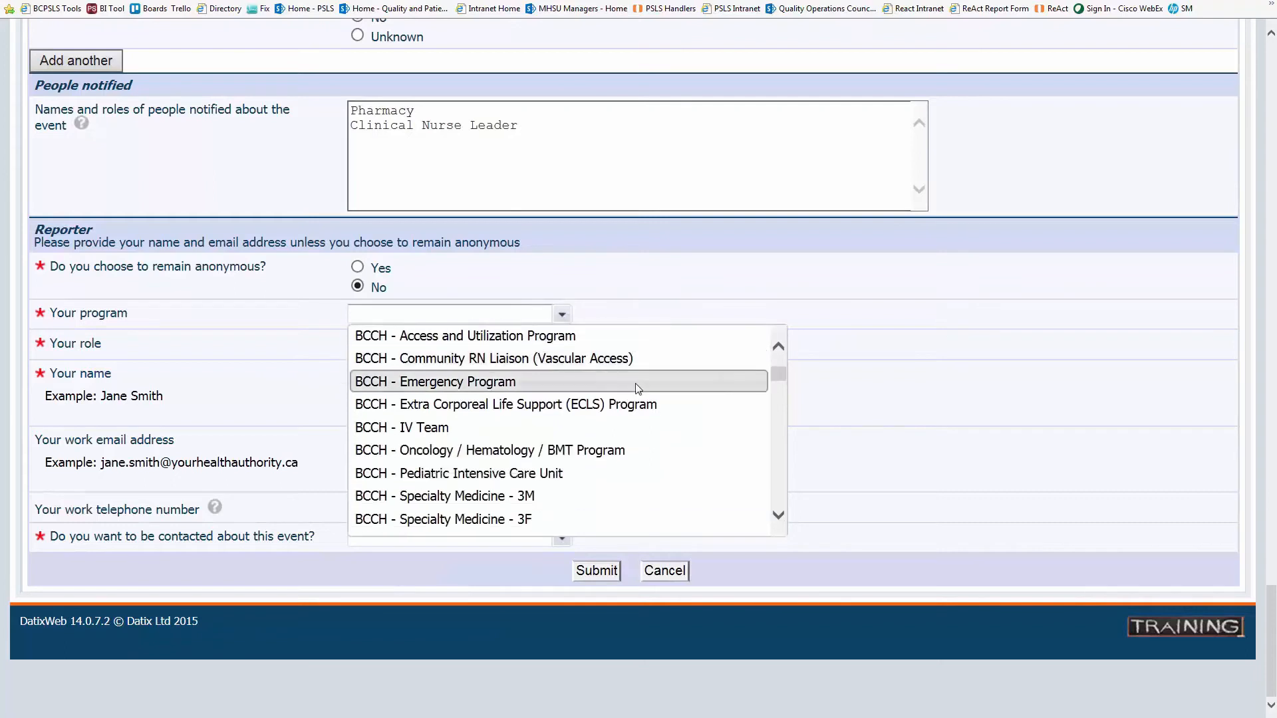
{"action": "scroll", "coordinate": [668, 404], "scroll_direction": "down", "scroll_amount": 1}
{"action": "scroll", "coordinate": [668, 402], "scroll_direction": "down", "scroll_amount": 4}
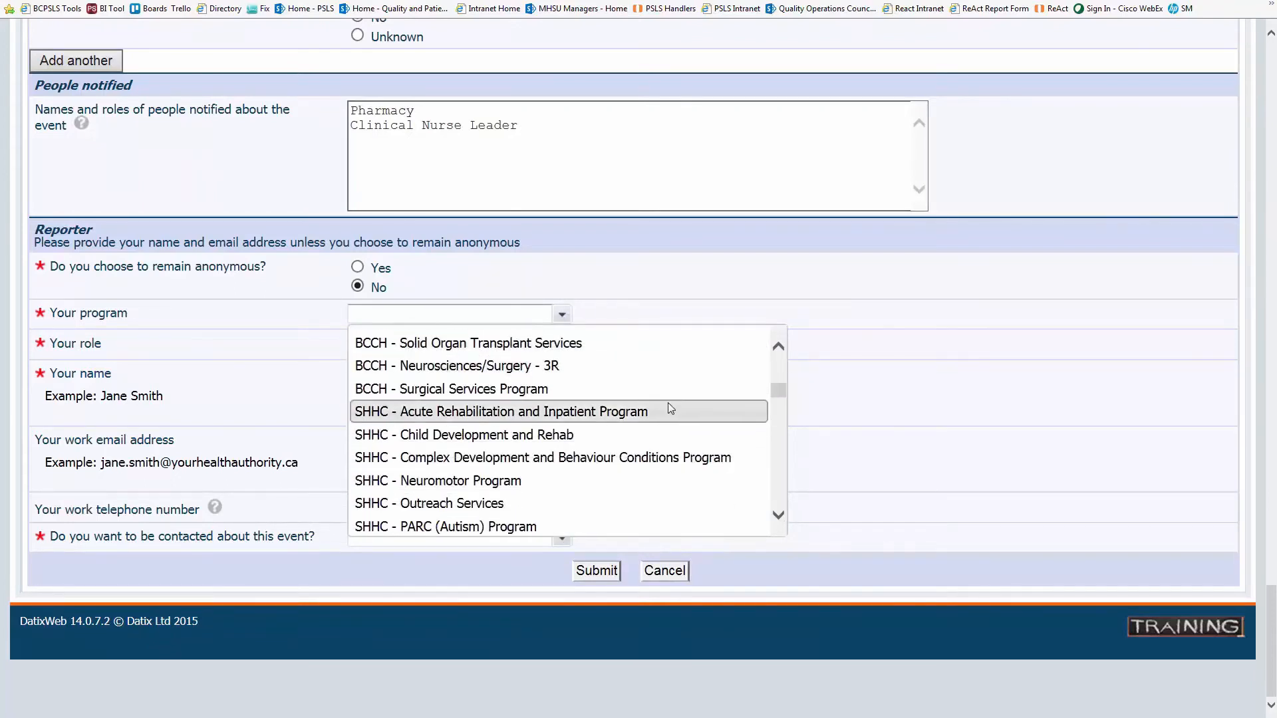
{"action": "scroll", "coordinate": [689, 421], "scroll_direction": "down", "scroll_amount": 2}
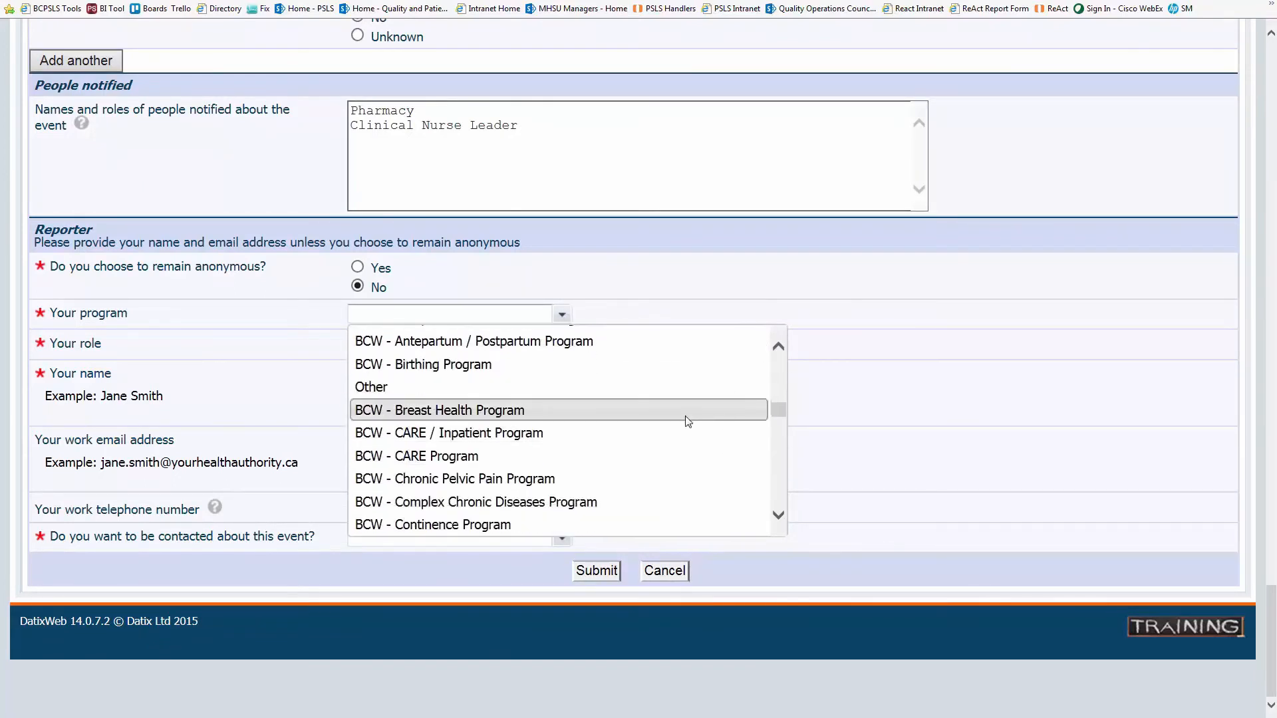
- Set reporter program BCW - CARE / Inpatient Program, role Nurse, closest role Registered nurse
{"action": "left_click", "coordinate": [674, 381]}
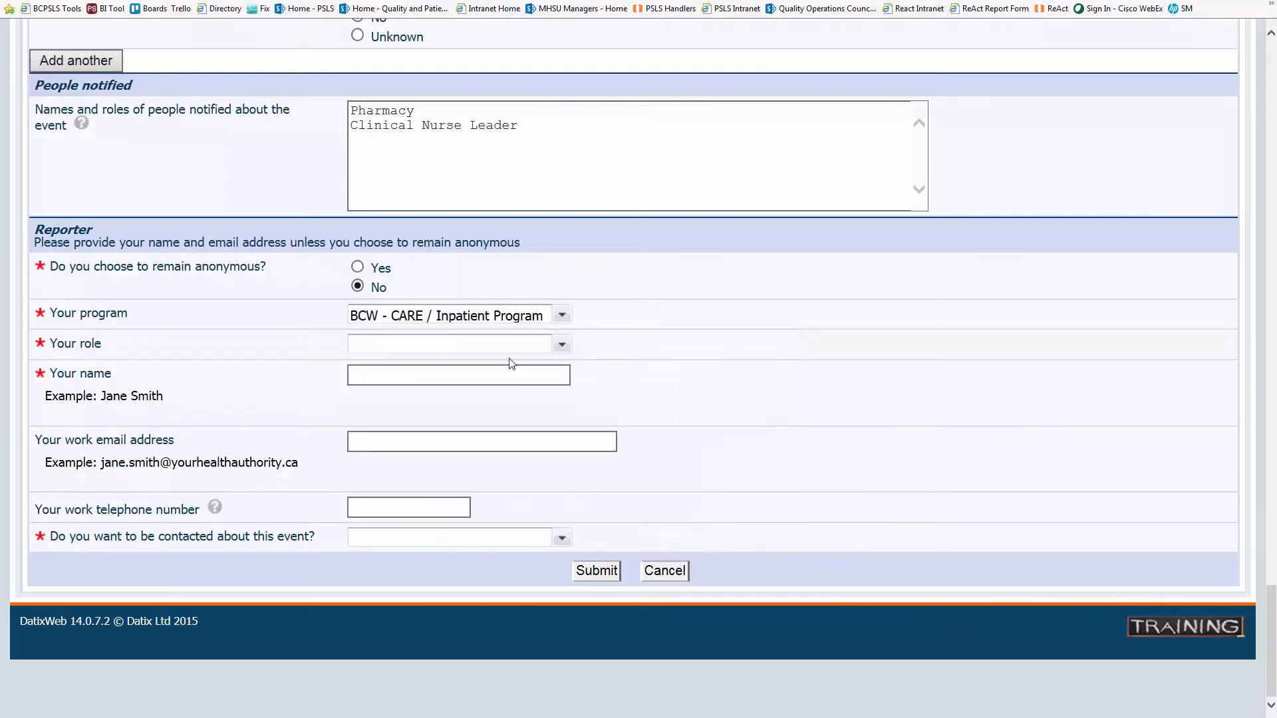
{"action": "left_click", "coordinate": [544, 344]}
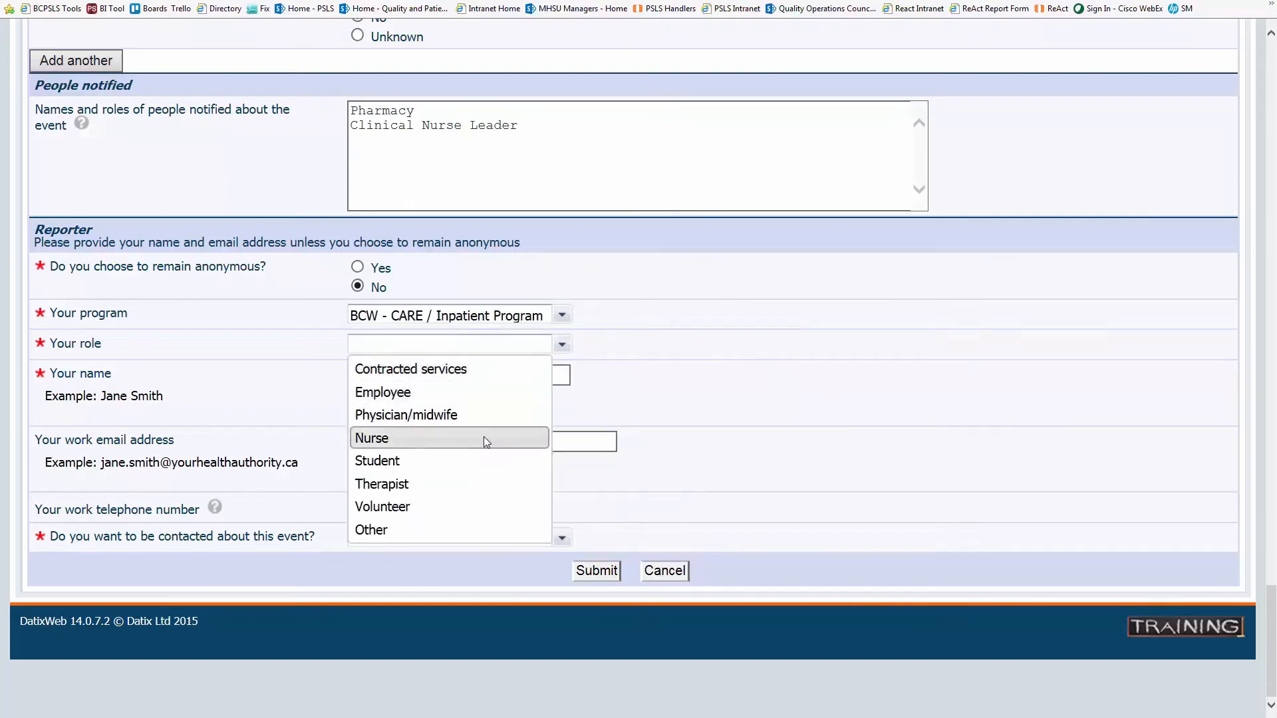
{"action": "left_click", "coordinate": [484, 437]}
{"action": "left_click", "coordinate": [539, 375]}
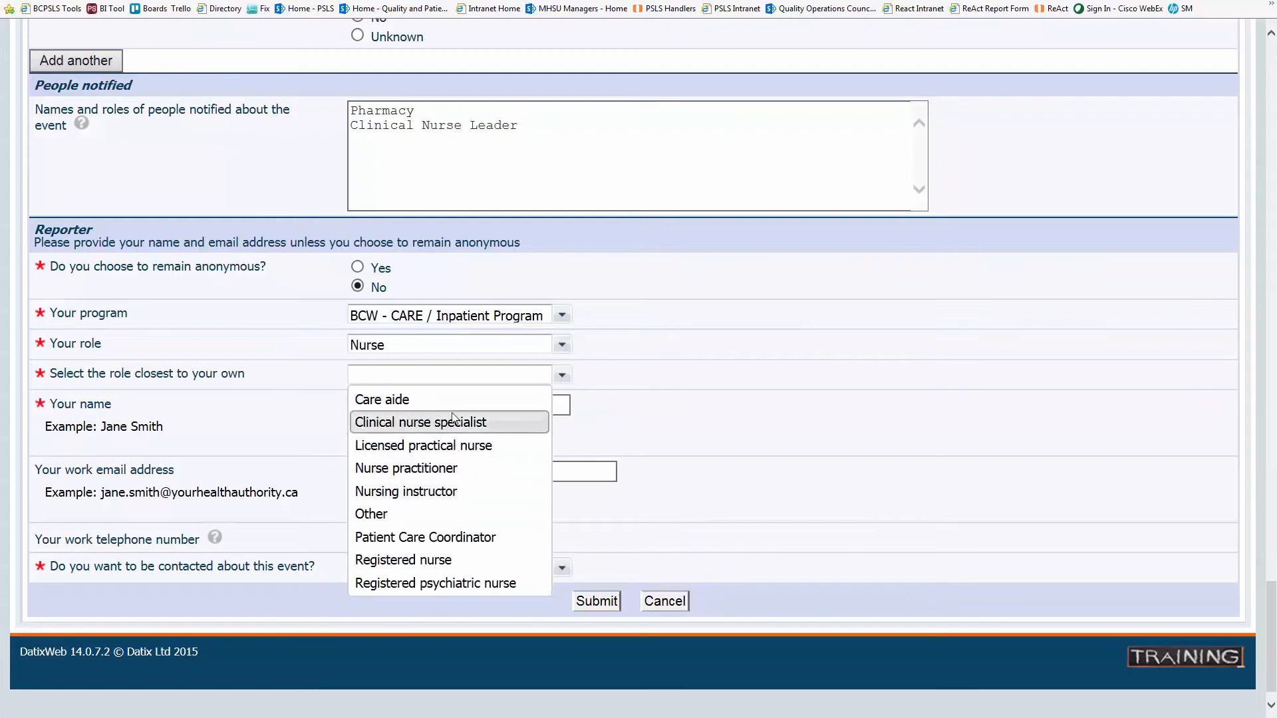
{"action": "left_click", "coordinate": [403, 560]}
{"action": "scroll", "coordinate": [431, 328], "scroll_direction": "down", "scroll_amount": 1}
- Enter the reporter's name and work email, request an update after follow-up, and submit
{"action": "key", "text": "Tab"}
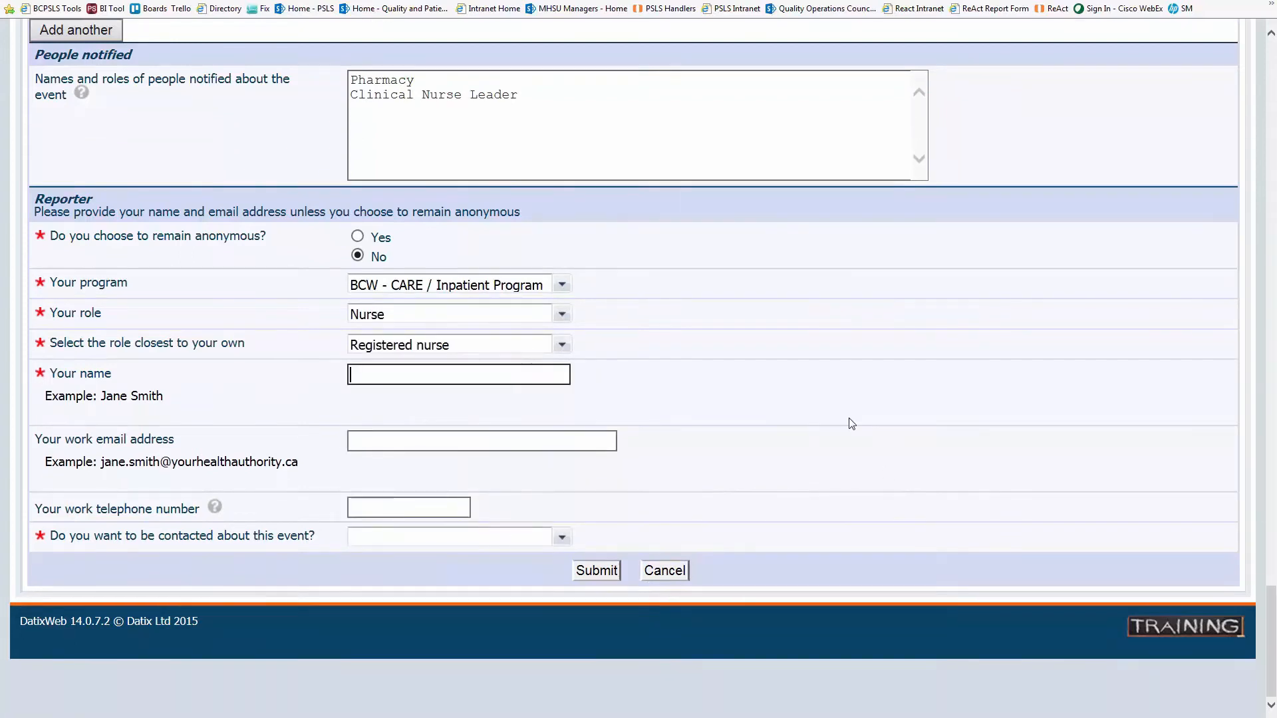
{"action": "key", "text": "Tab"}
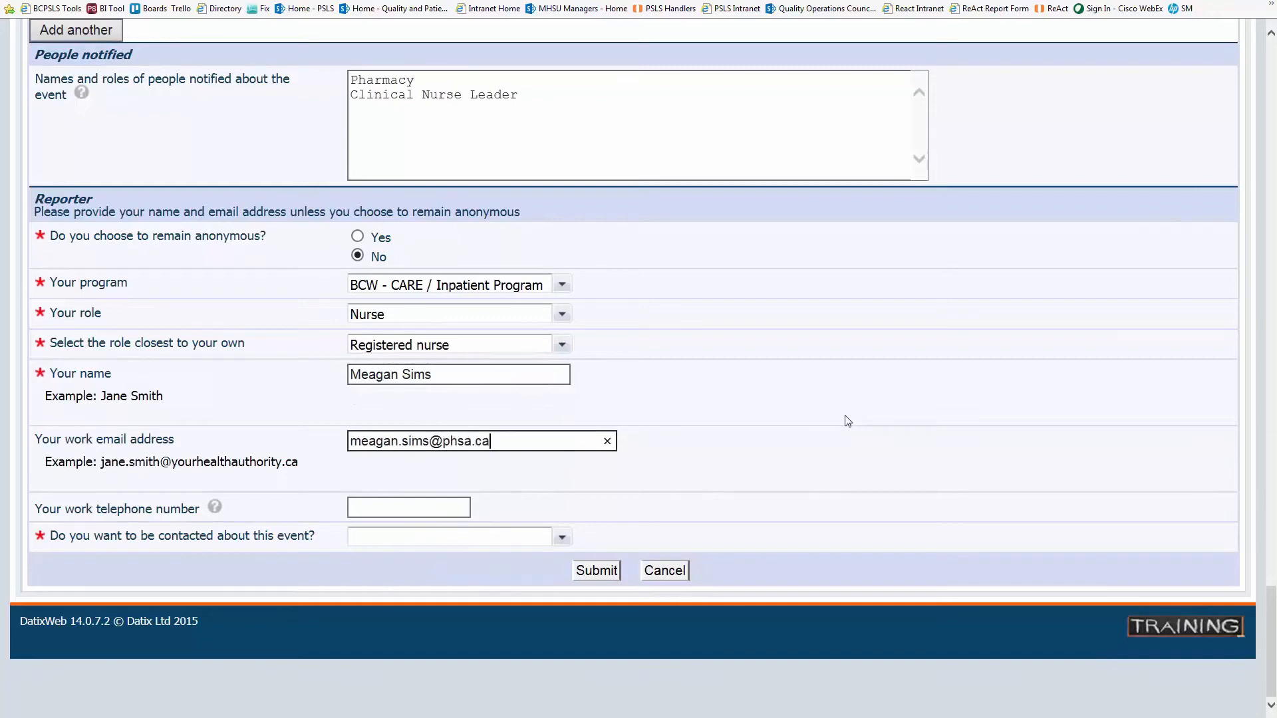
{"action": "left_click", "coordinate": [562, 538]}
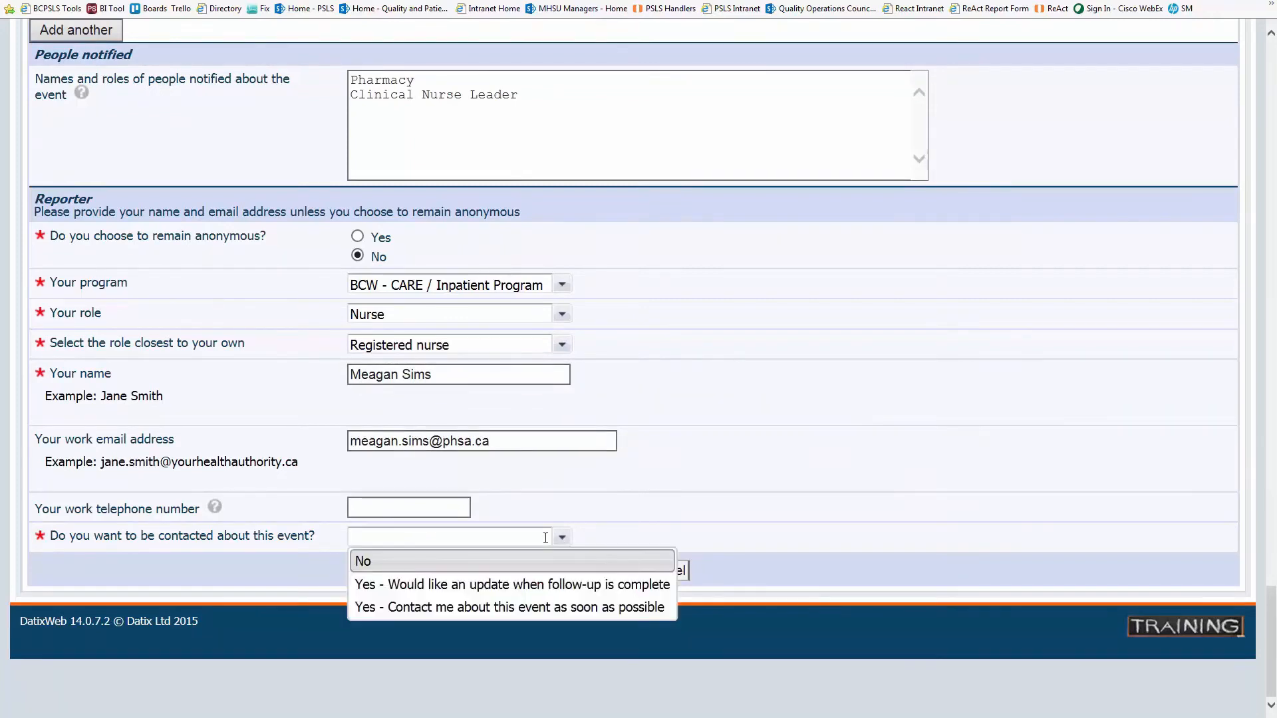
{"action": "left_click", "coordinate": [518, 587]}
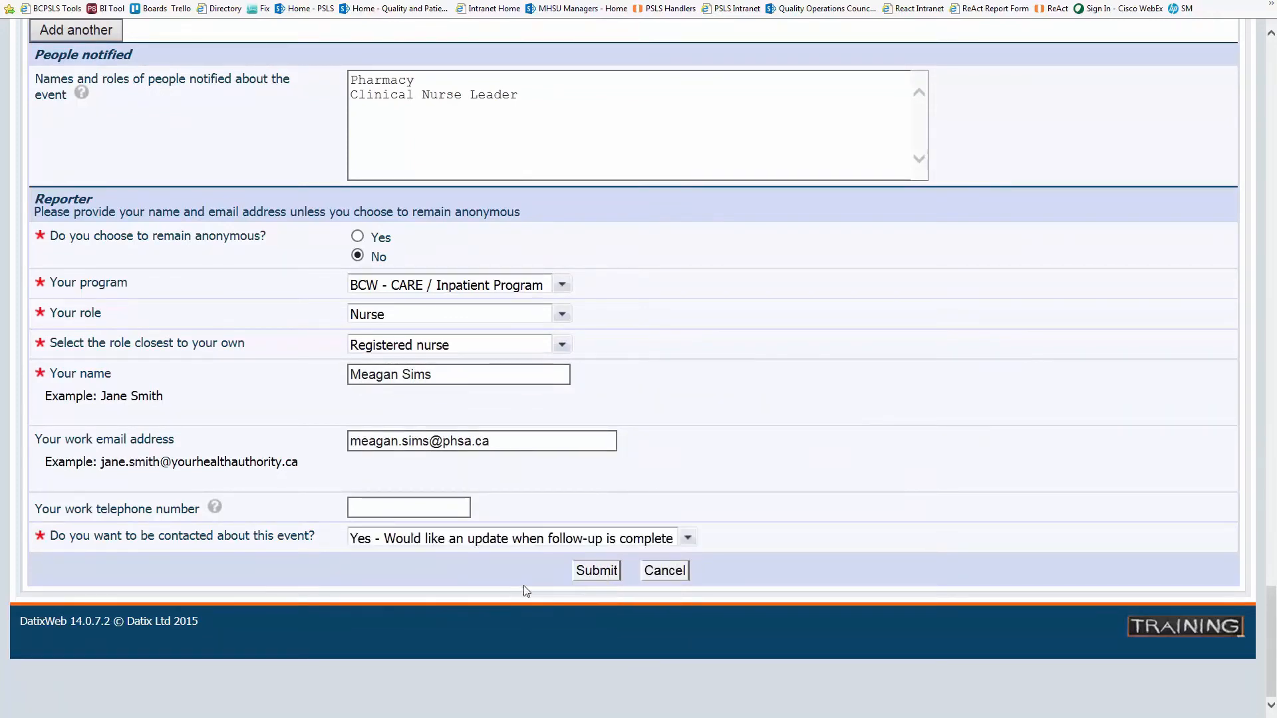
{"action": "left_click", "coordinate": [599, 572]}
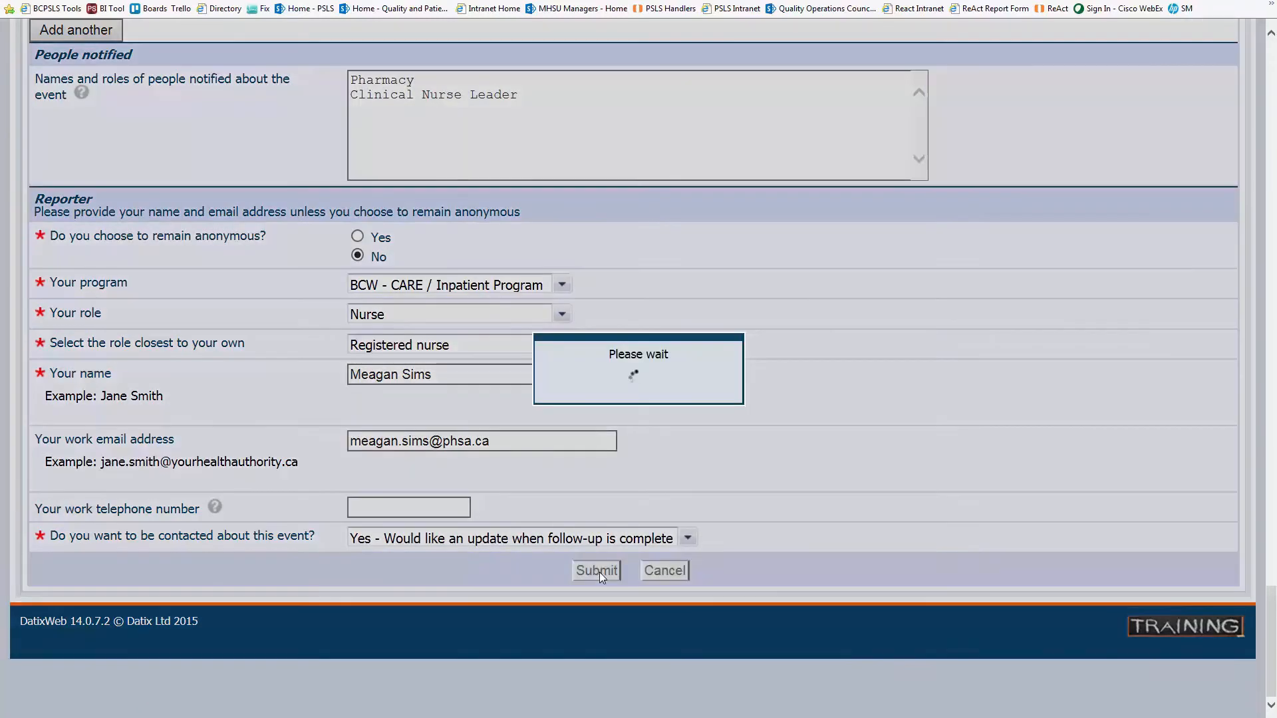
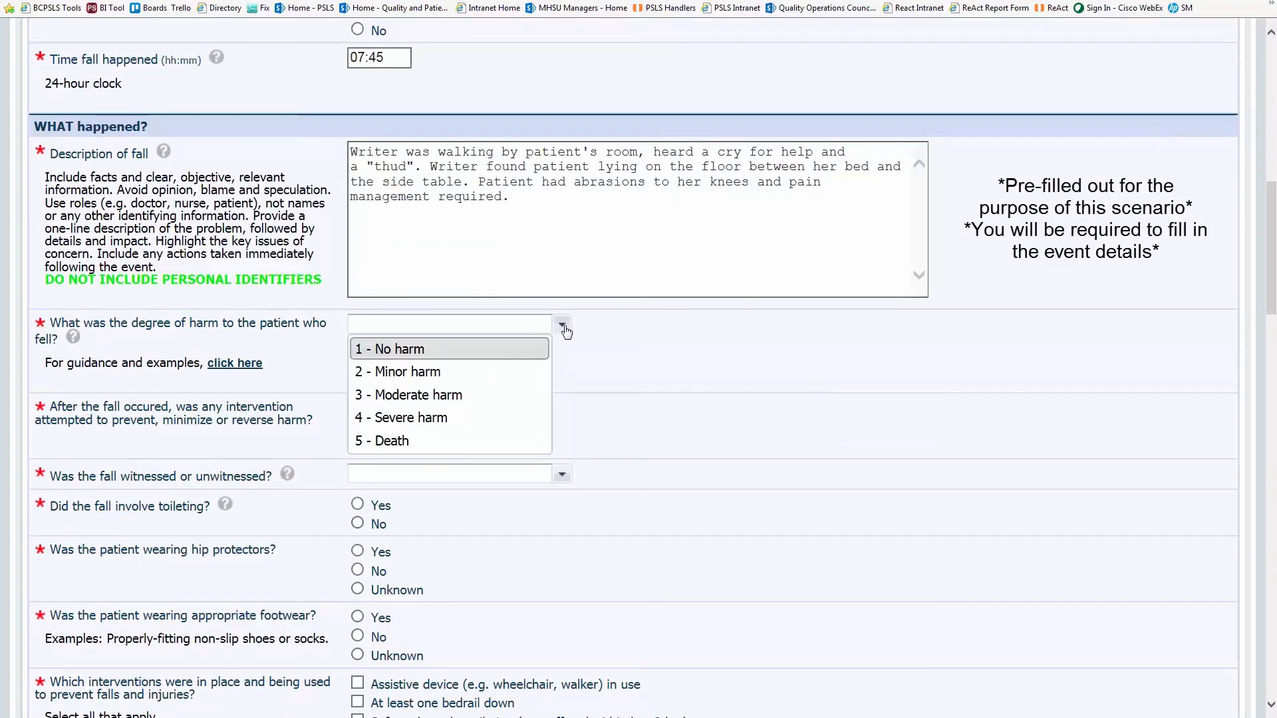
{"action": "left_click", "coordinate": [254, 366]}
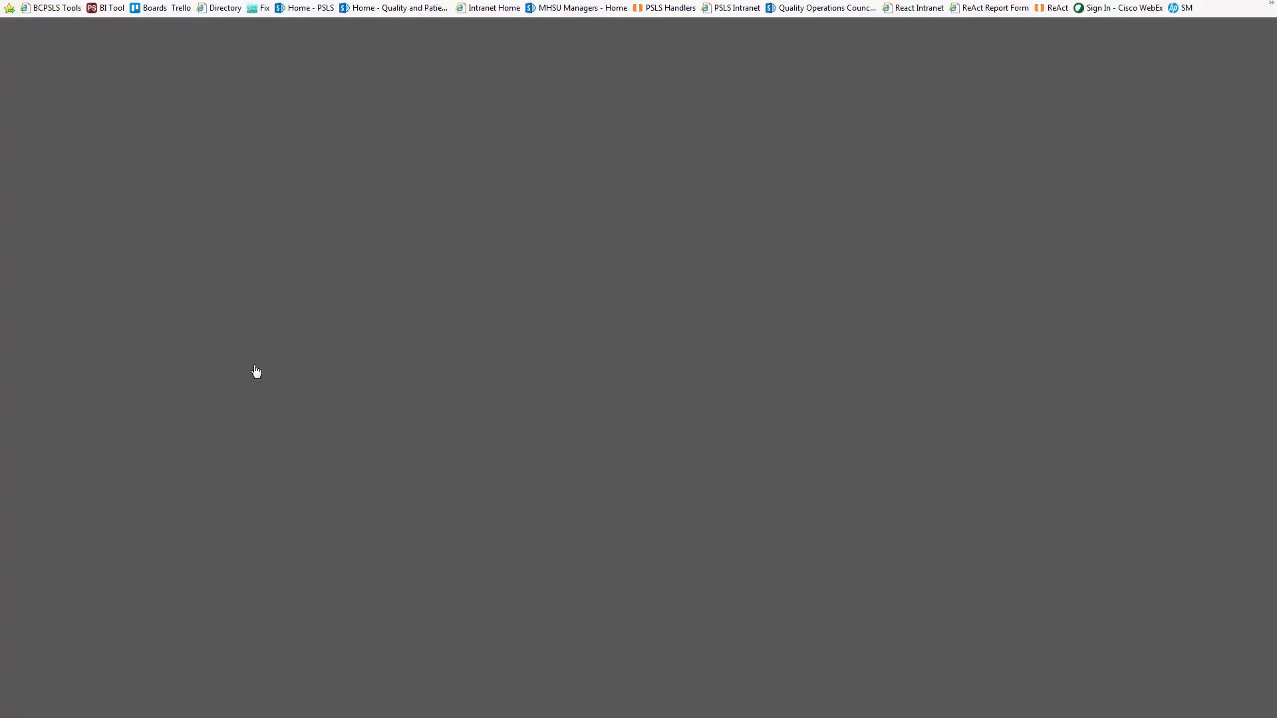
{"action": "scroll", "coordinate": [1196, 548], "scroll_direction": "down", "scroll_amount": 5}
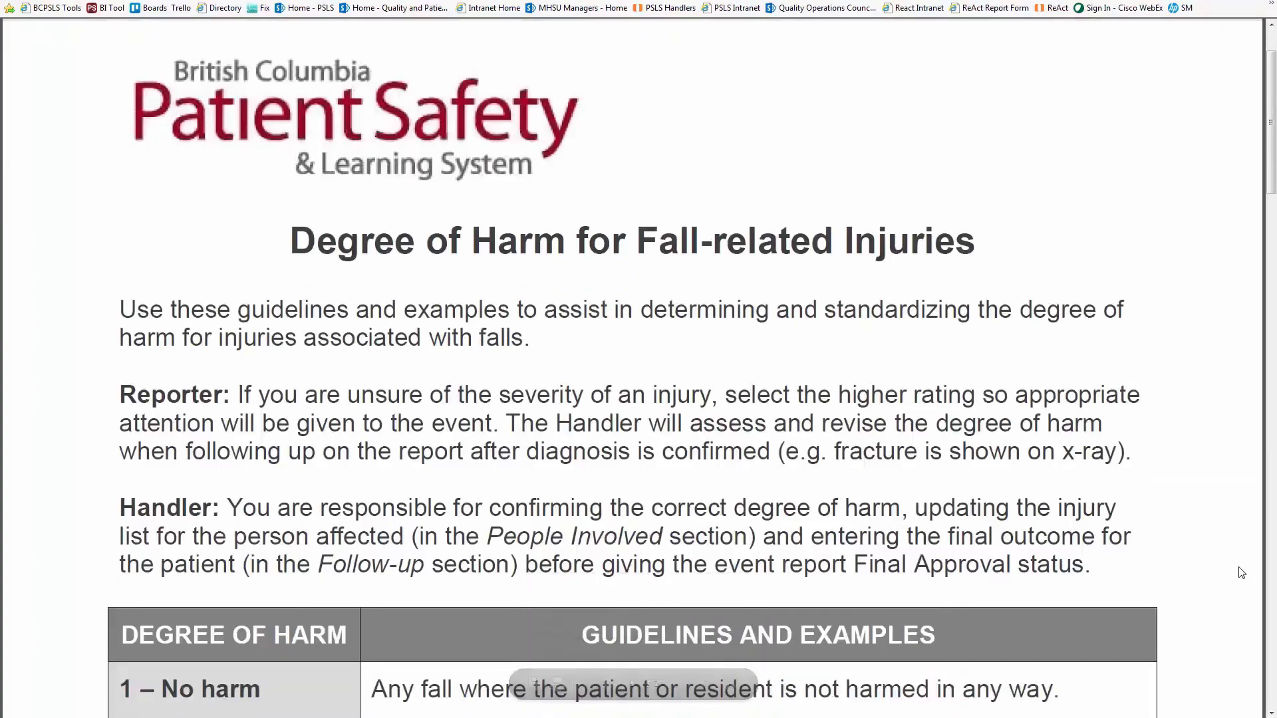
{"action": "scroll", "coordinate": [1242, 572], "scroll_direction": "down", "scroll_amount": 5}
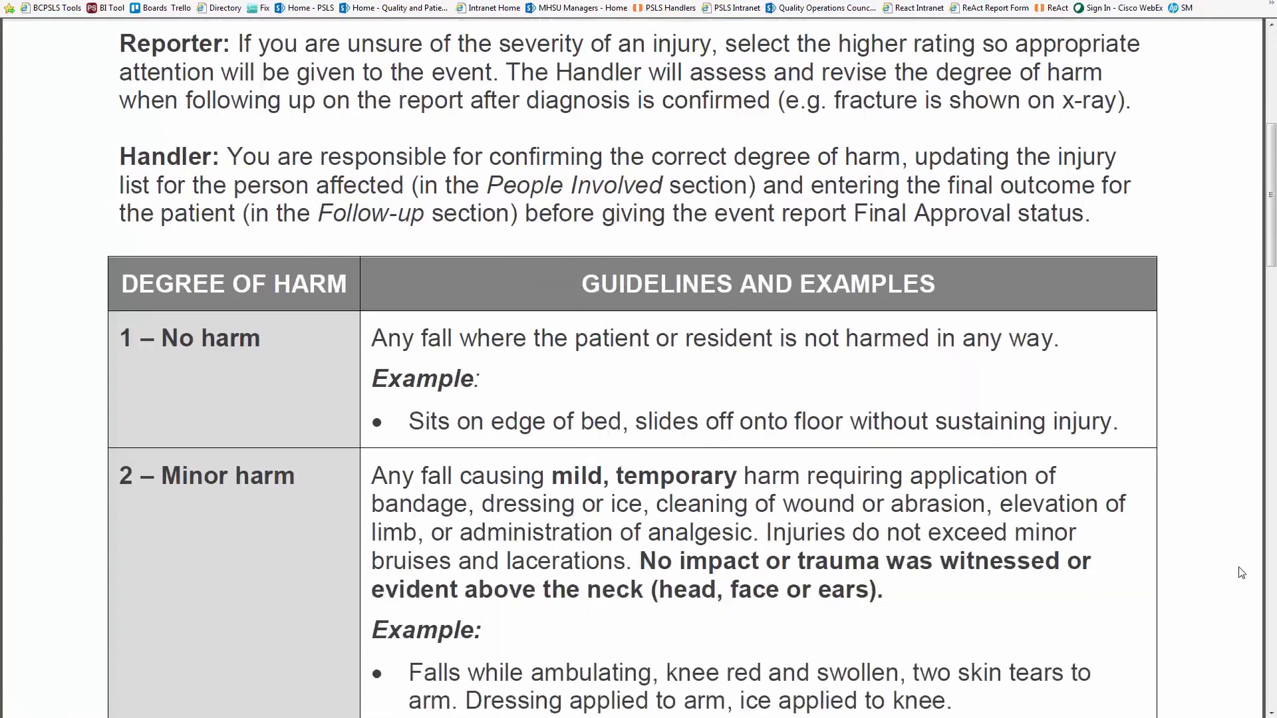
{"action": "scroll", "coordinate": [1241, 573], "scroll_direction": "down", "scroll_amount": 4}
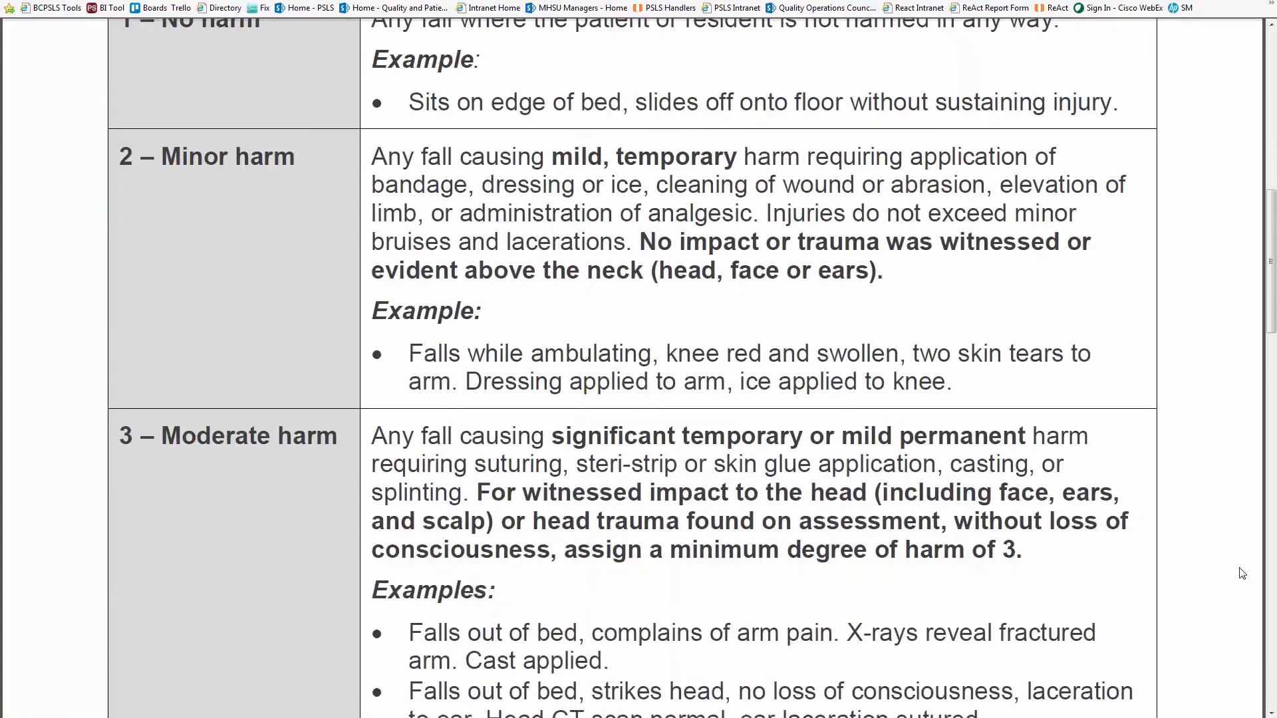
{"action": "scroll", "coordinate": [1242, 573], "scroll_direction": "down", "scroll_amount": 7}
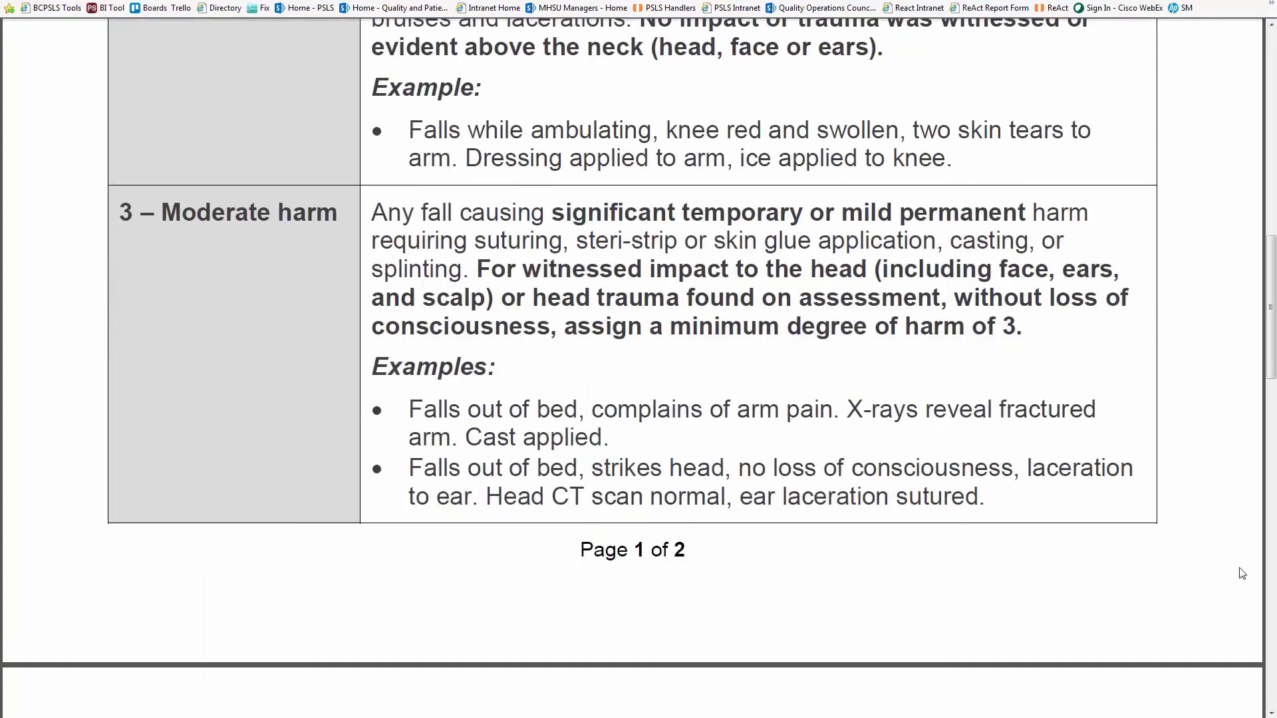
{"action": "scroll", "coordinate": [1242, 573], "scroll_direction": "down", "scroll_amount": 7}
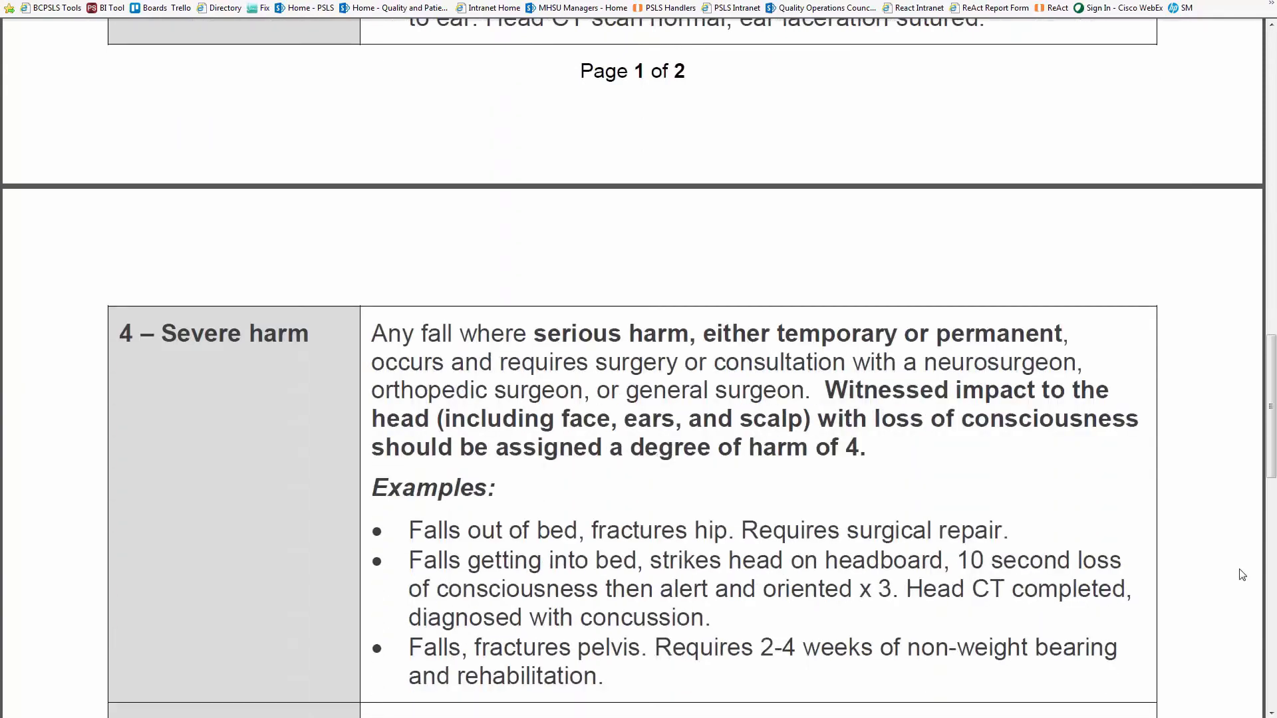
{"action": "scroll", "coordinate": [1241, 572], "scroll_direction": "down", "scroll_amount": 6}
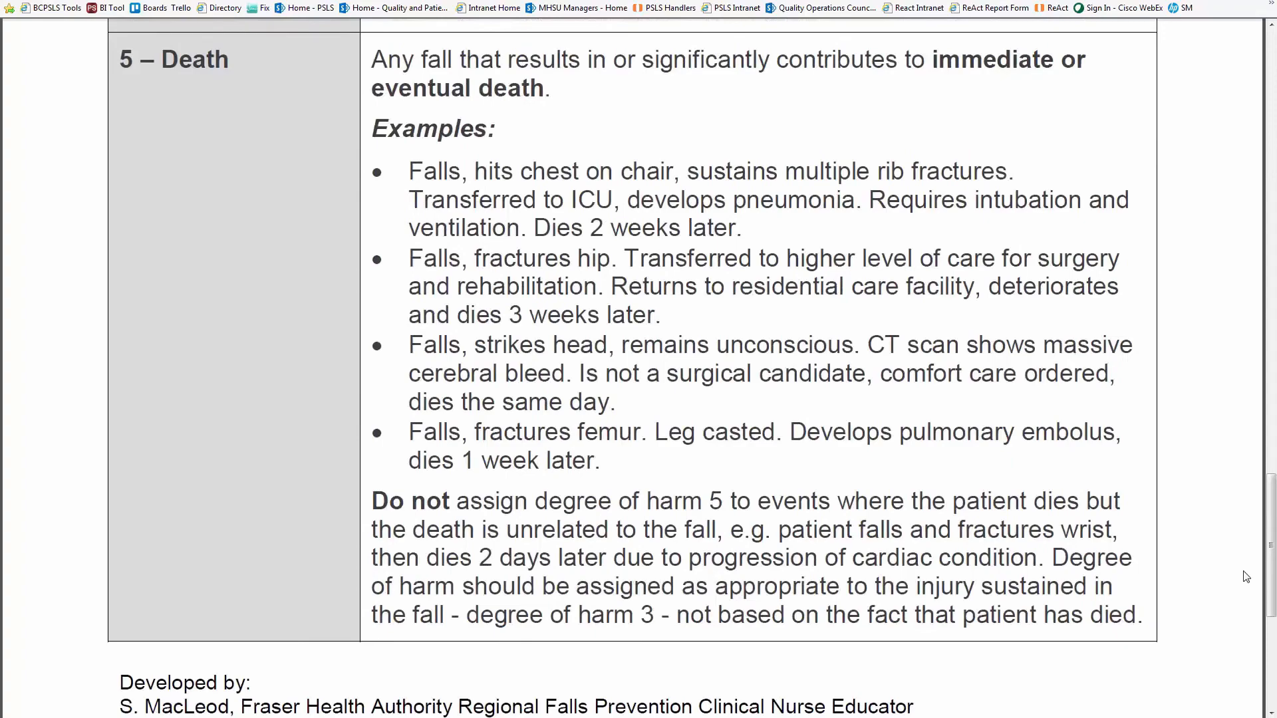
{"action": "scroll", "coordinate": [1246, 576], "scroll_direction": "up", "scroll_amount": 20}
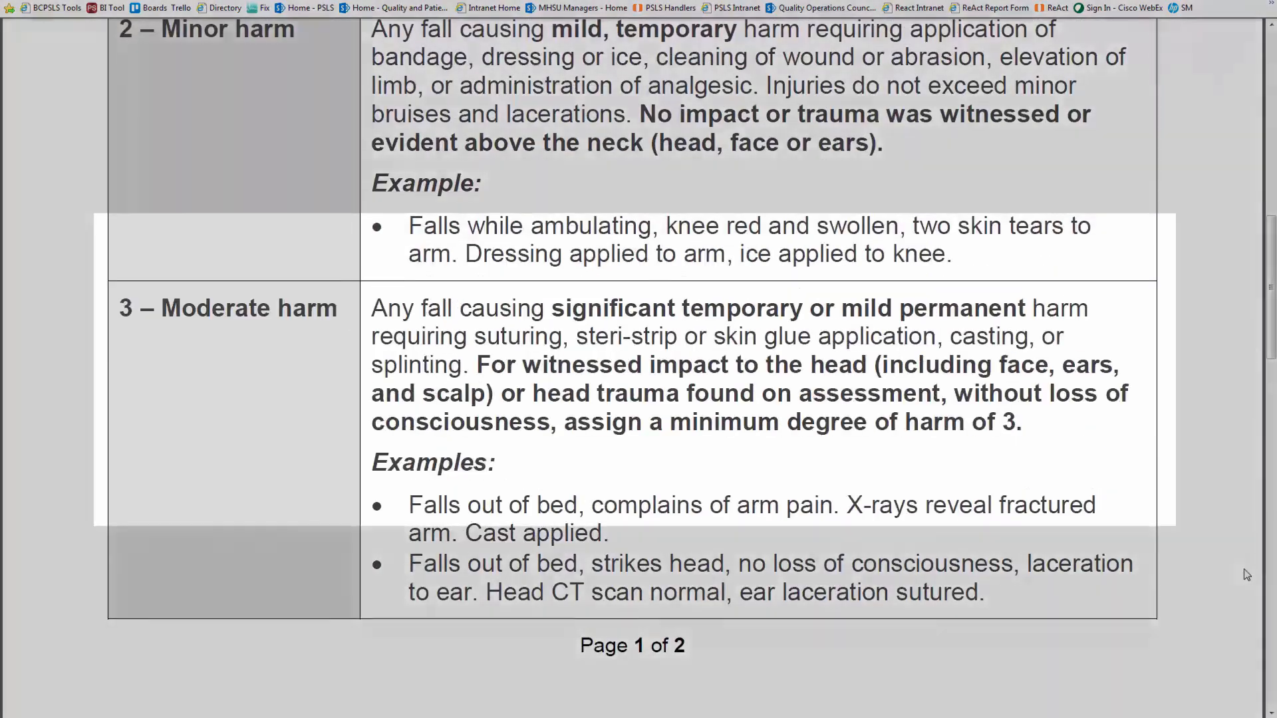
{"action": "scroll", "coordinate": [1246, 575], "scroll_direction": "up", "scroll_amount": 4}
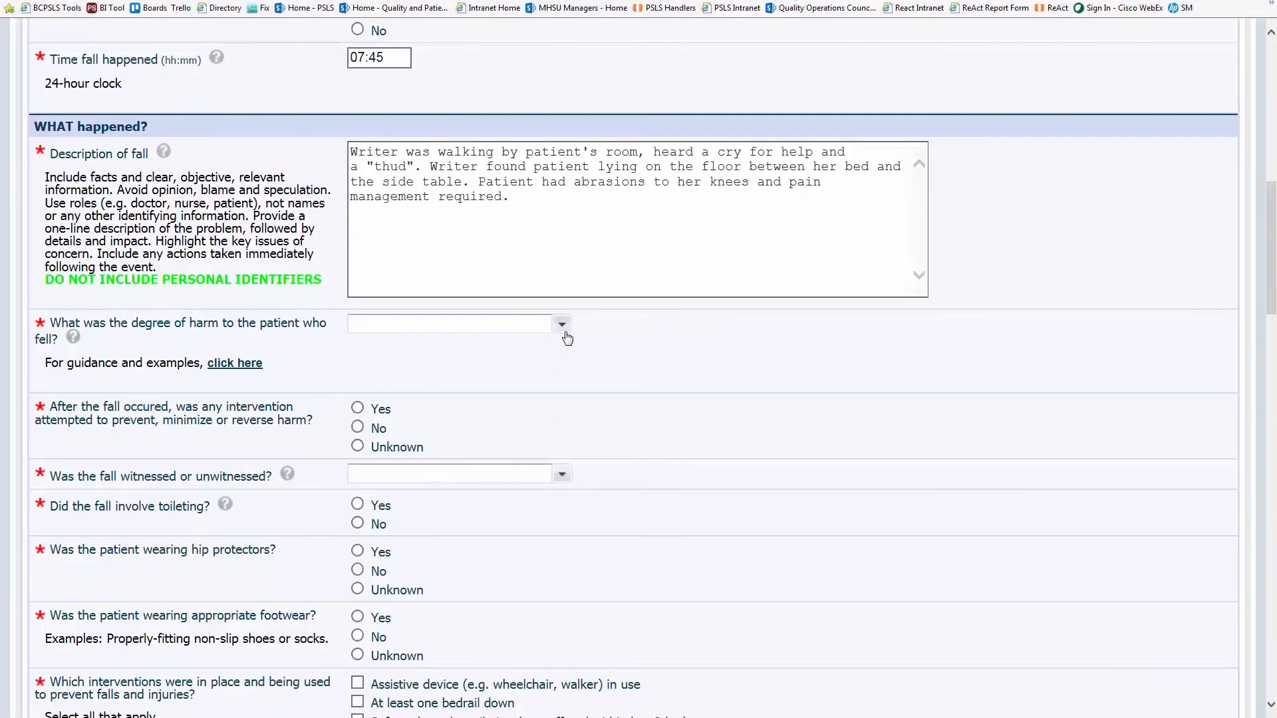
- Rate the harm as 2 - Minor harm and describe red, swollen, abraded knees
{"action": "left_click", "coordinate": [562, 326]}
{"action": "left_click", "coordinate": [485, 370]}
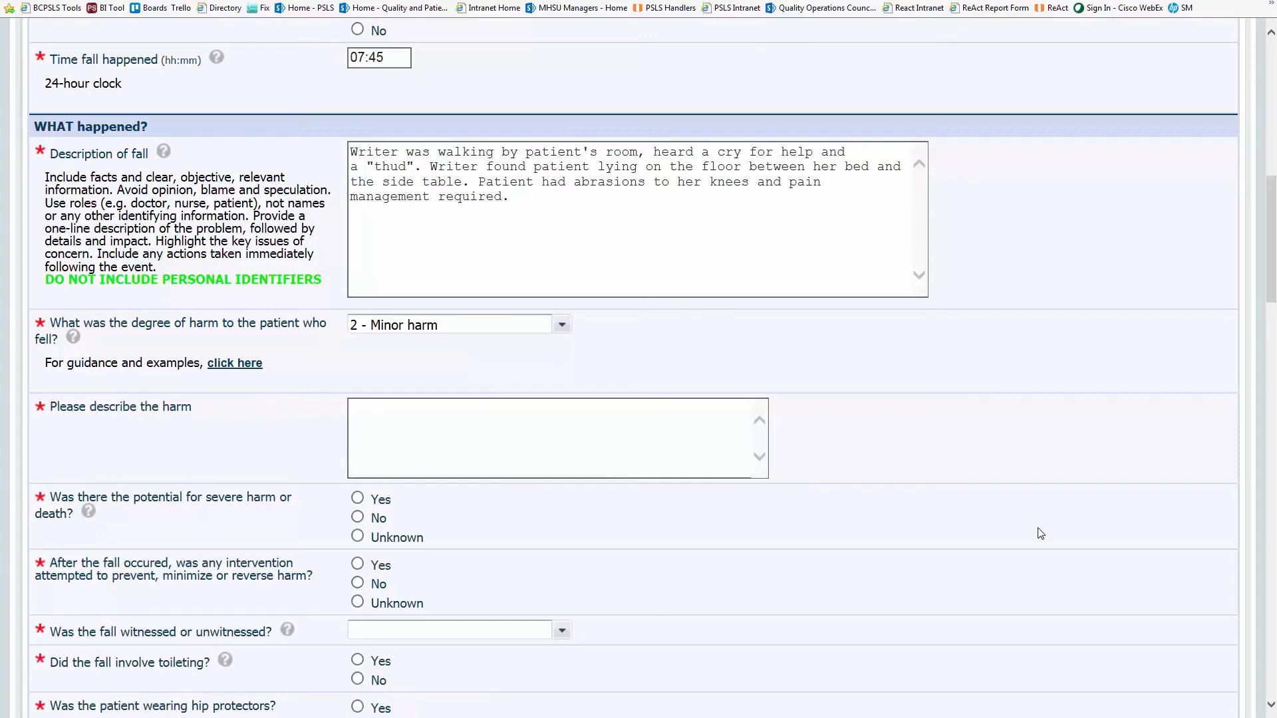
{"action": "left_click", "coordinate": [544, 430]}
{"action": "type", "text": "kn"}
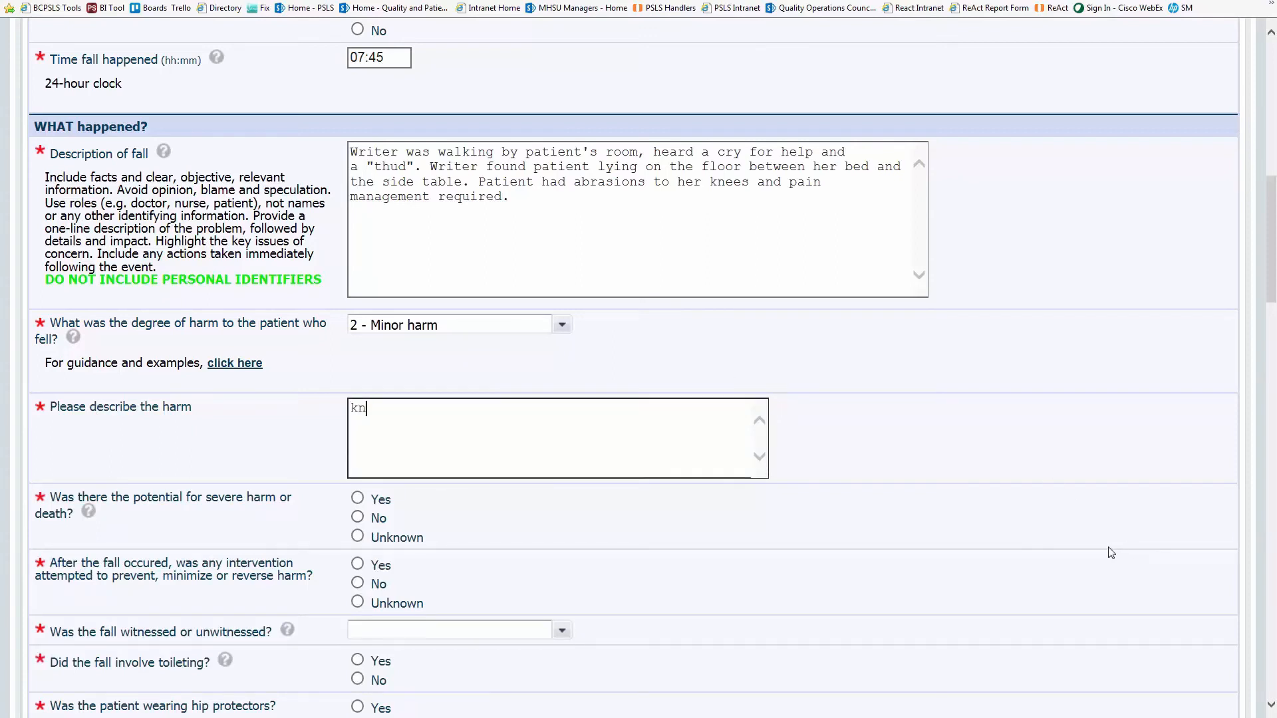
{"action": "type", "text": "ees red and swollen abras"}
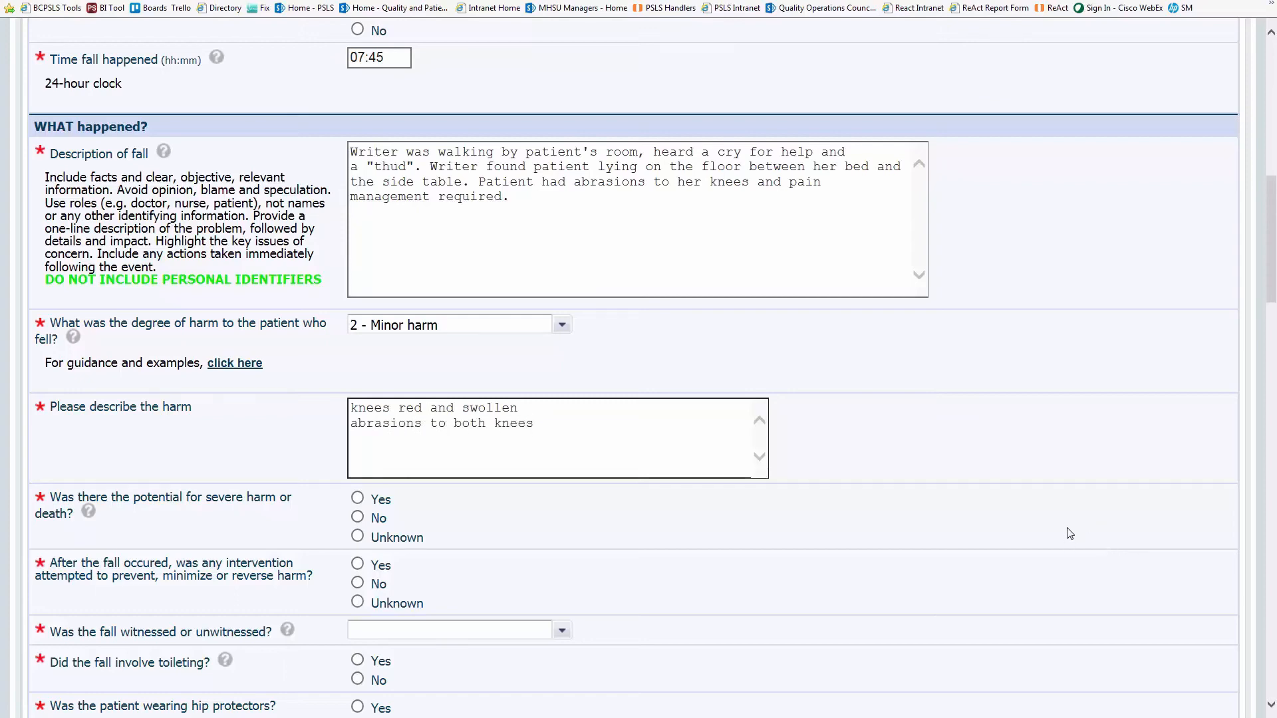
{"action": "scroll", "coordinate": [1069, 533], "scroll_direction": "down", "scroll_amount": 4}
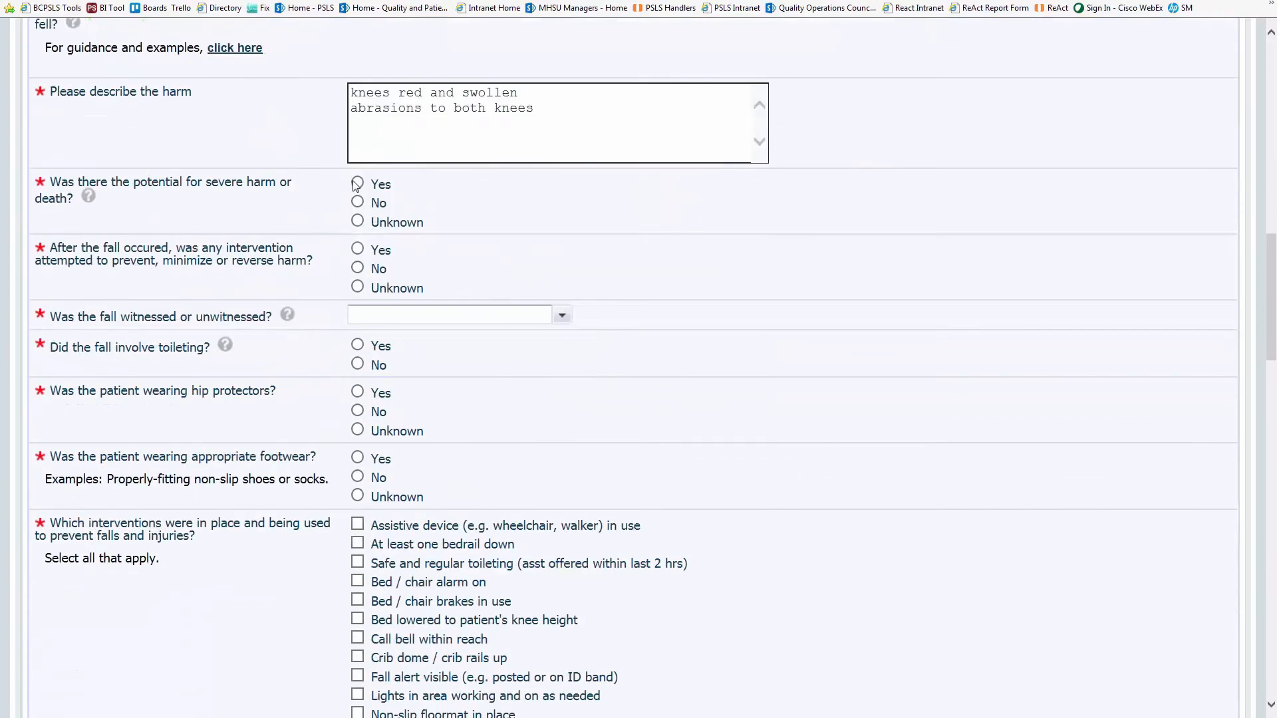
- Mark potential severe harm as Yes, noting possible hip fracture or head injury
{"action": "left_click", "coordinate": [357, 184]}
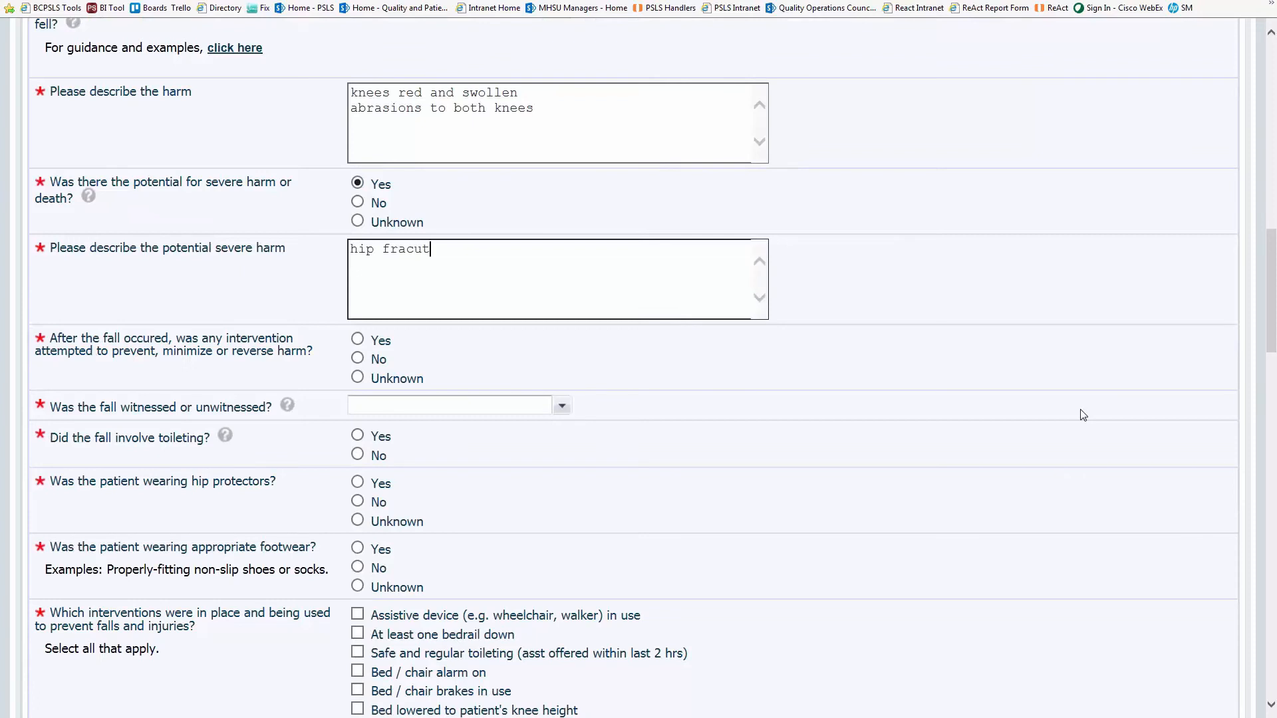
{"action": "type", "text": "hip fracture or head injury"}
{"action": "scroll", "coordinate": [1080, 413], "scroll_direction": "down", "scroll_amount": 2}
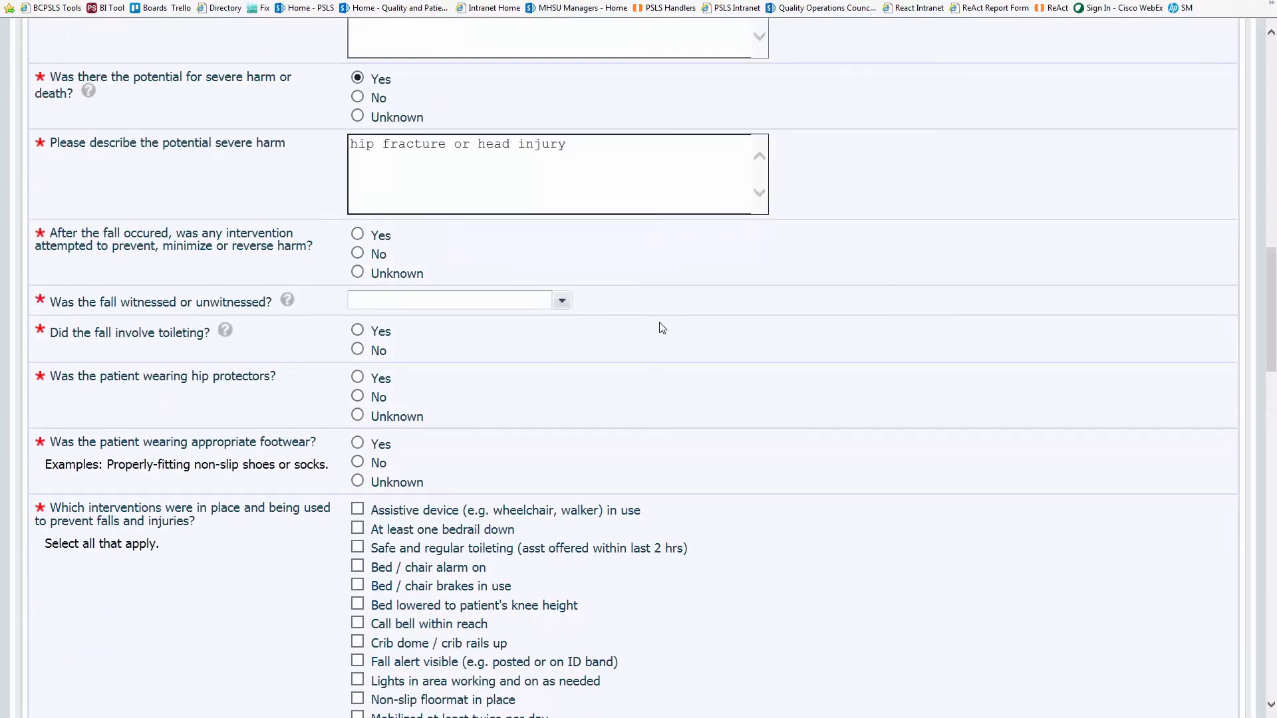
- Record an intervention was attempted and the fall was unwitnessed, while getting in or out of bed or chair
{"action": "left_click", "coordinate": [359, 252]}
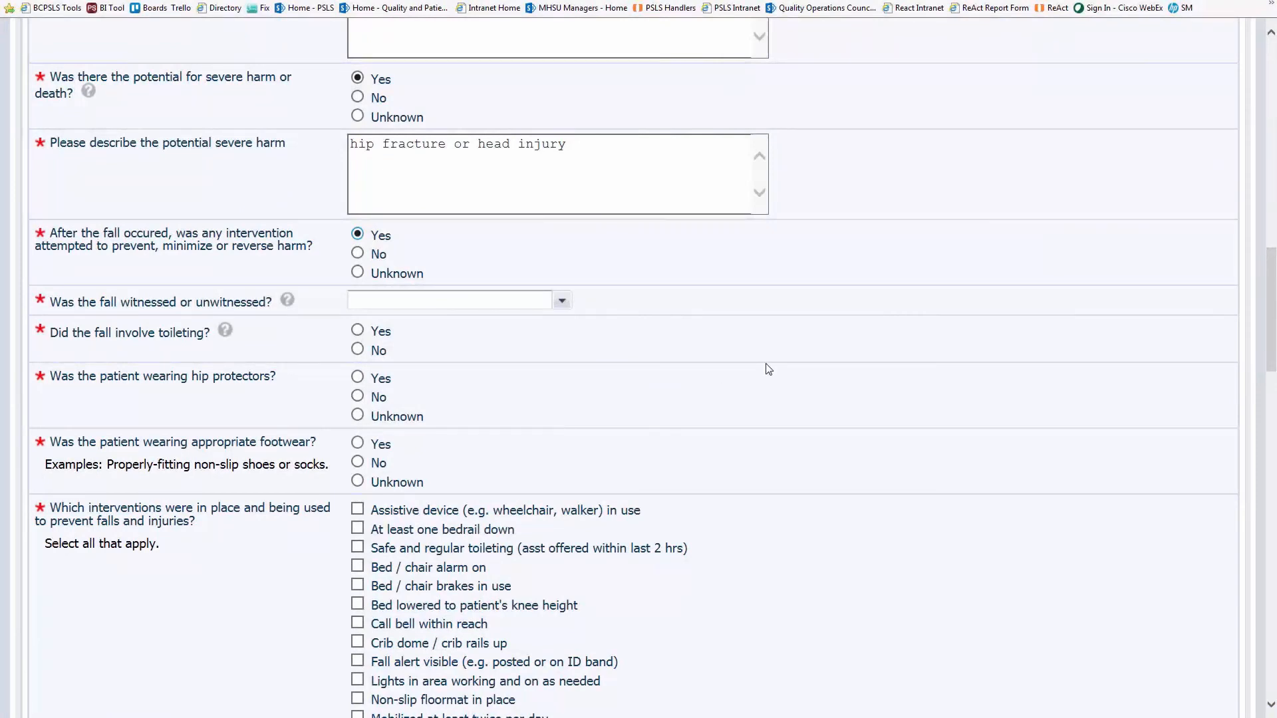
{"action": "left_click", "coordinate": [562, 300]}
{"action": "left_click", "coordinate": [512, 325]}
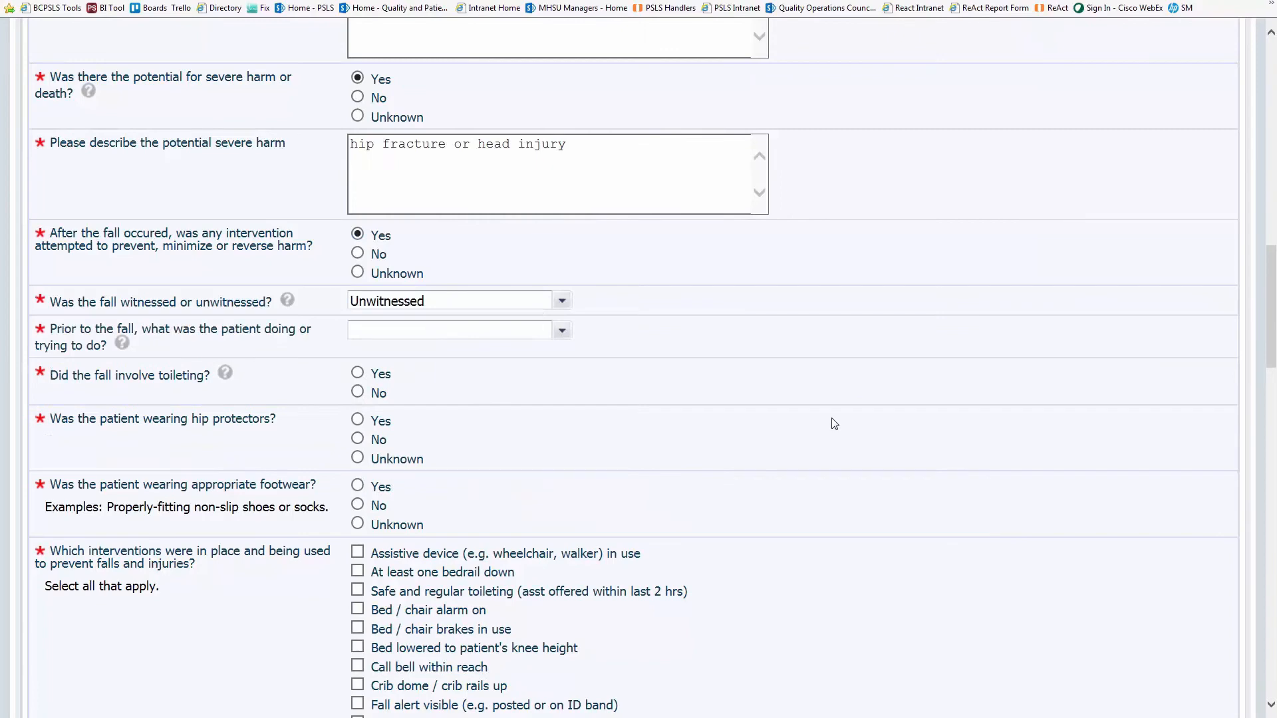
{"action": "left_click", "coordinate": [562, 331]}
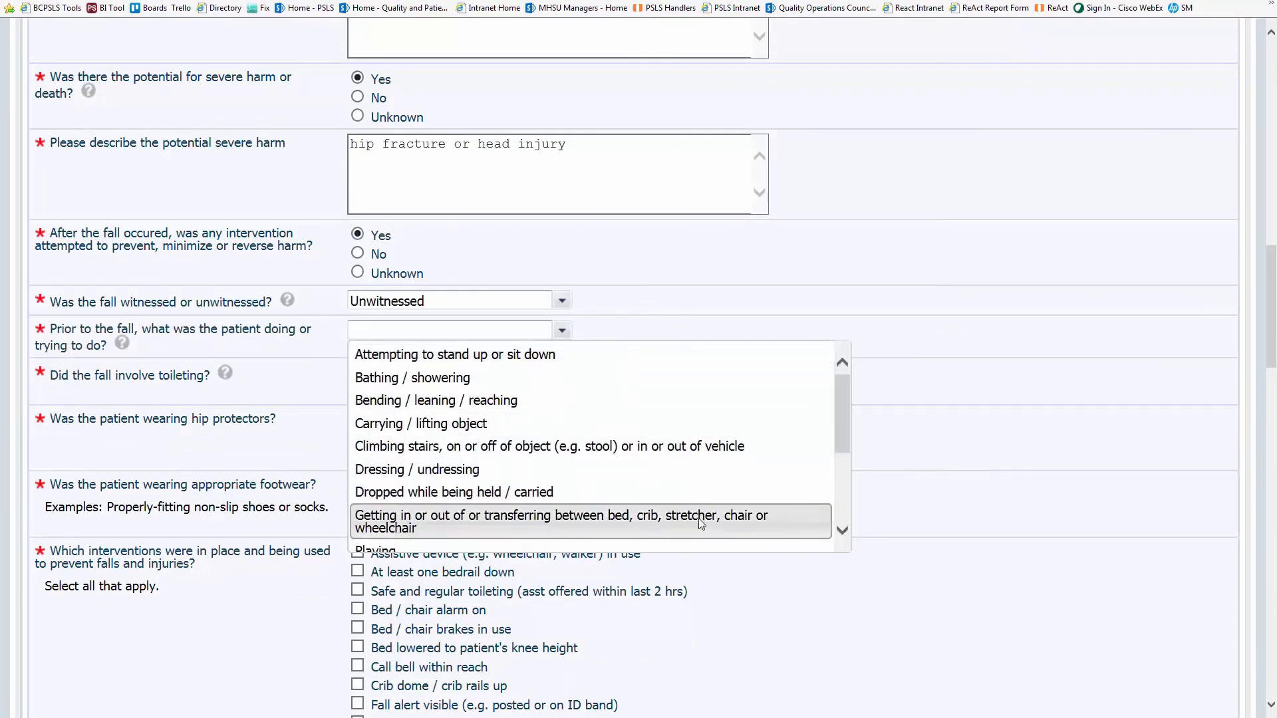
{"action": "left_click", "coordinate": [673, 521]}
{"action": "scroll", "coordinate": [952, 518], "scroll_direction": "down", "scroll_amount": 3}
- Answer No to toileting, No to hip protectors (Not recommended), and Yes to appropriate footwear
{"action": "left_click", "coordinate": [357, 287]}
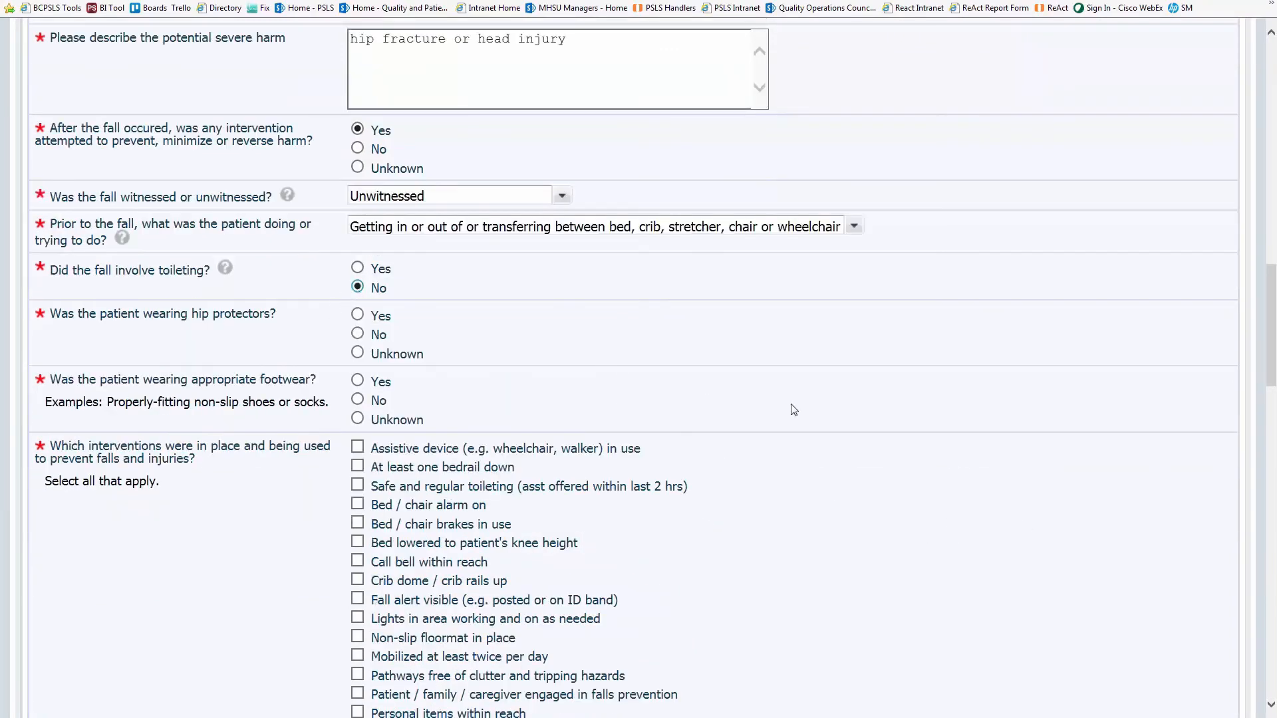
{"action": "scroll", "coordinate": [359, 293], "scroll_direction": "down", "scroll_amount": 3}
{"action": "left_click", "coordinate": [358, 228]}
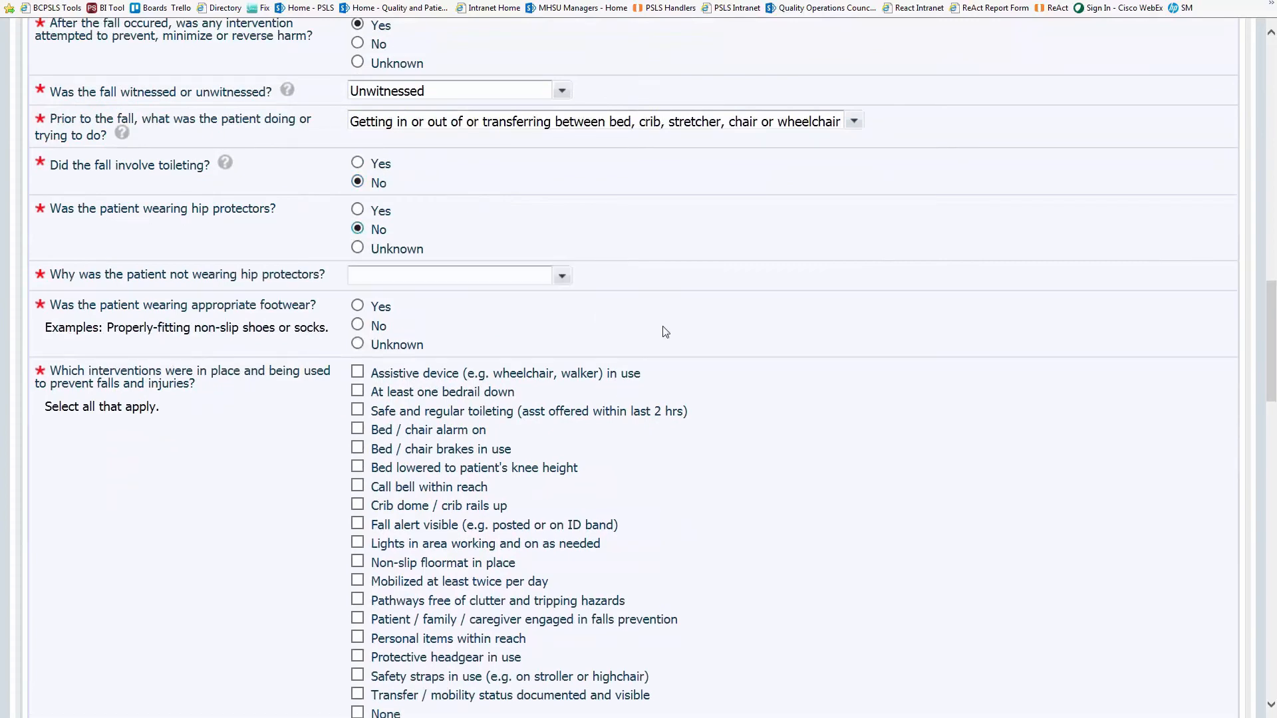
{"action": "left_click", "coordinate": [562, 276]}
{"action": "left_click", "coordinate": [536, 321]}
{"action": "scroll", "coordinate": [895, 385], "scroll_direction": "down", "scroll_amount": 3}
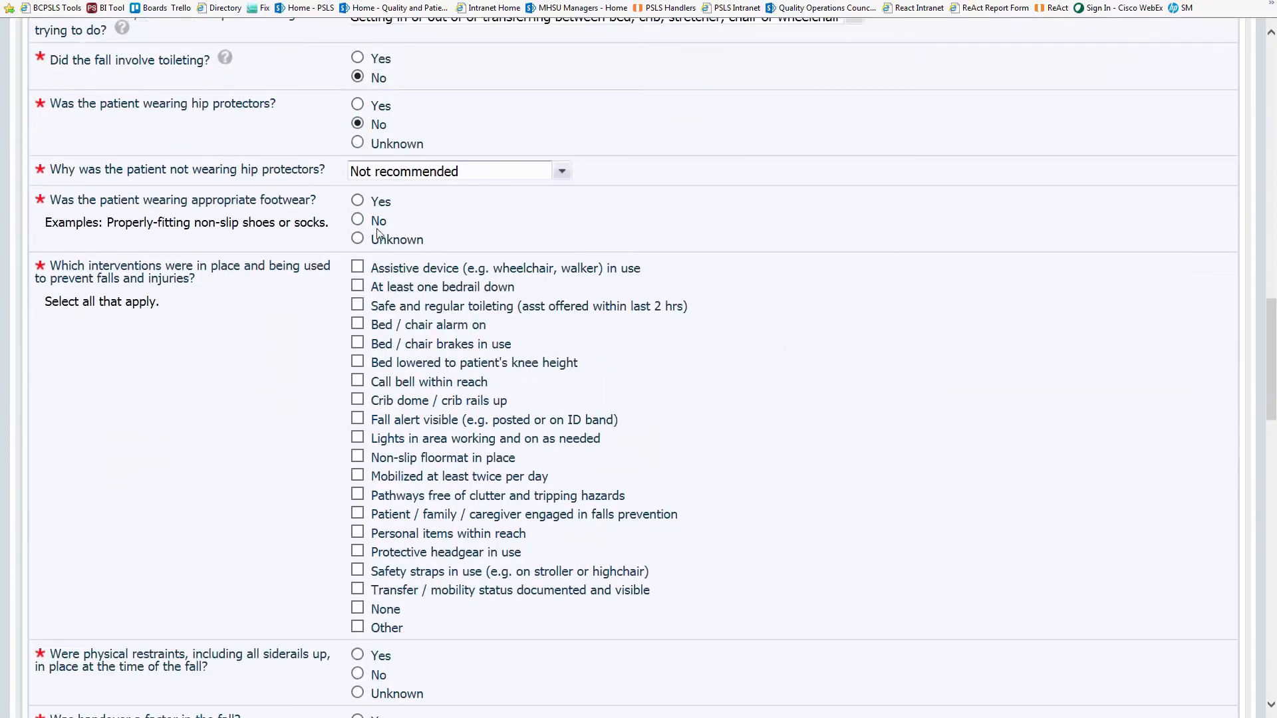
{"action": "left_click", "coordinate": [357, 200]}
- Tick ten prevention interventions, from bedrail down and call bell to non-slip floormat and personal items within reach
{"action": "scroll", "coordinate": [970, 418], "scroll_direction": "down", "scroll_amount": 3}
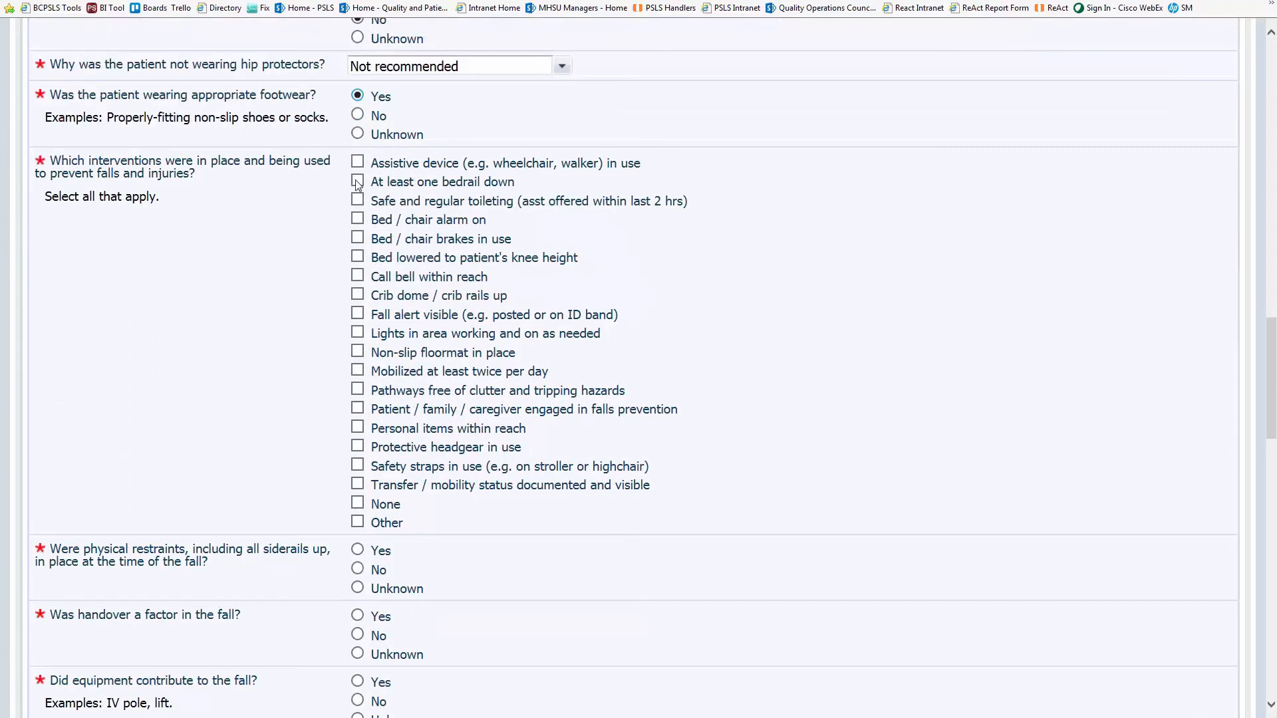
{"action": "left_click", "coordinate": [357, 181]}
{"action": "left_click", "coordinate": [357, 200]}
{"action": "left_click", "coordinate": [358, 257]}
{"action": "left_click", "coordinate": [358, 276]}
{"action": "left_click", "coordinate": [357, 334]}
{"action": "left_click", "coordinate": [357, 352]}
{"action": "left_click", "coordinate": [357, 370]}
{"action": "left_click", "coordinate": [357, 390]}
{"action": "left_click", "coordinate": [357, 408]}
{"action": "left_click", "coordinate": [357, 428]}
- Answer No to restraints, handover, equipment, and anticoagulant or sedative medications
{"action": "scroll", "coordinate": [934, 489], "scroll_direction": "down", "scroll_amount": 5}
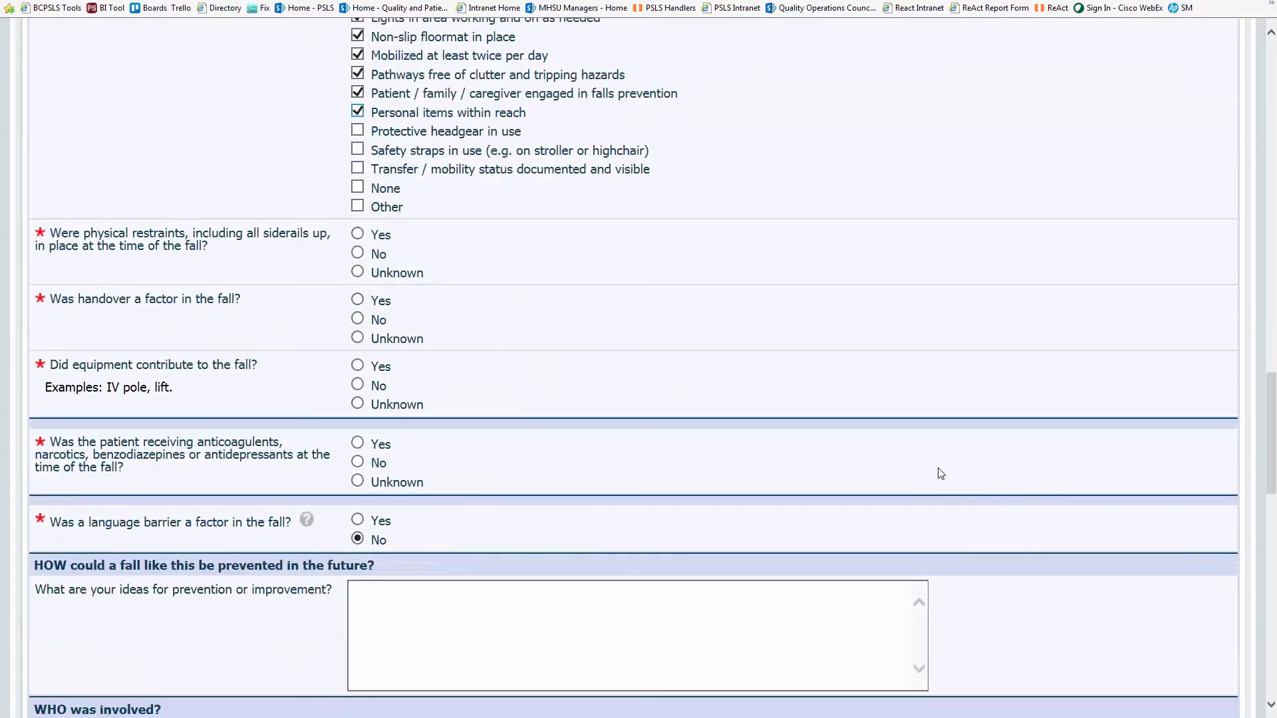
{"action": "left_click", "coordinate": [357, 254]}
{"action": "left_click", "coordinate": [370, 320]}
{"action": "scroll", "coordinate": [642, 362], "scroll_direction": "down", "scroll_amount": 2}
{"action": "left_click", "coordinate": [359, 280]}
{"action": "scroll", "coordinate": [769, 342], "scroll_direction": "down", "scroll_amount": 2}
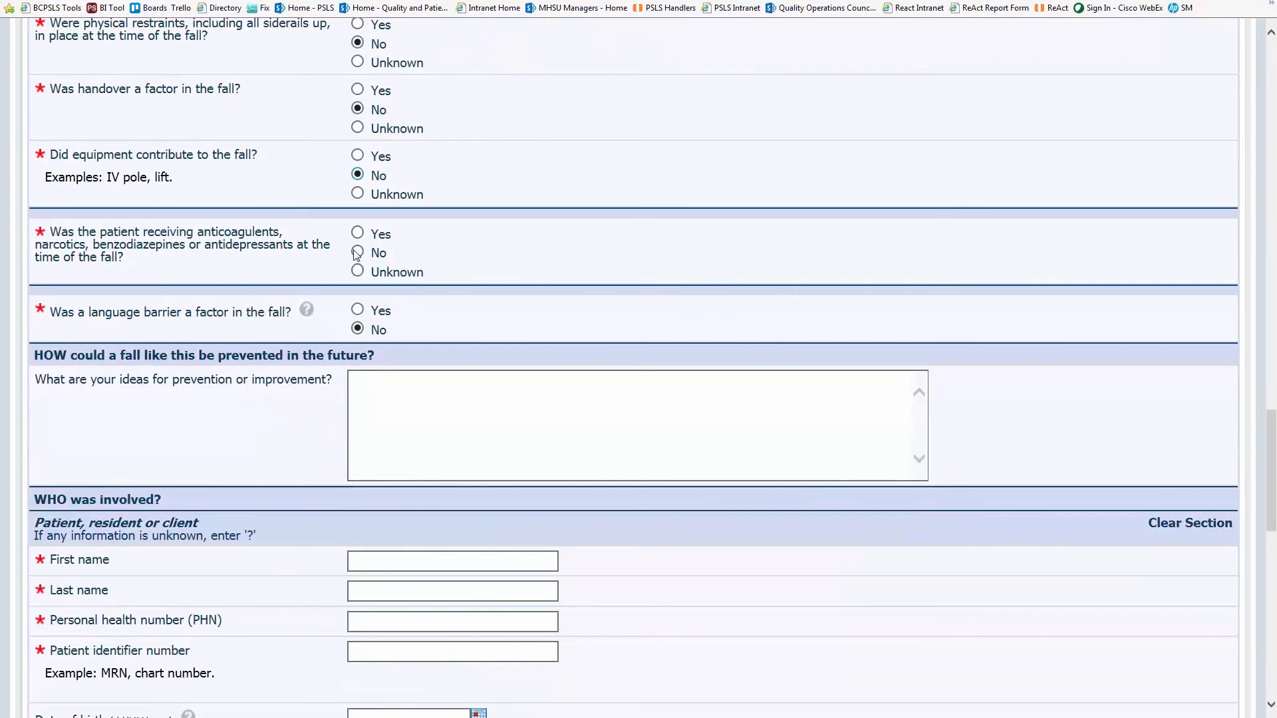
{"action": "left_click", "coordinate": [359, 253]}
{"action": "scroll", "coordinate": [886, 322], "scroll_direction": "down", "scroll_amount": 3}
- Enter prevention ideas: reassess mobility with a new falls assessment; may need two wheel walker and hip protectors
{"action": "left_click", "coordinate": [519, 244]}
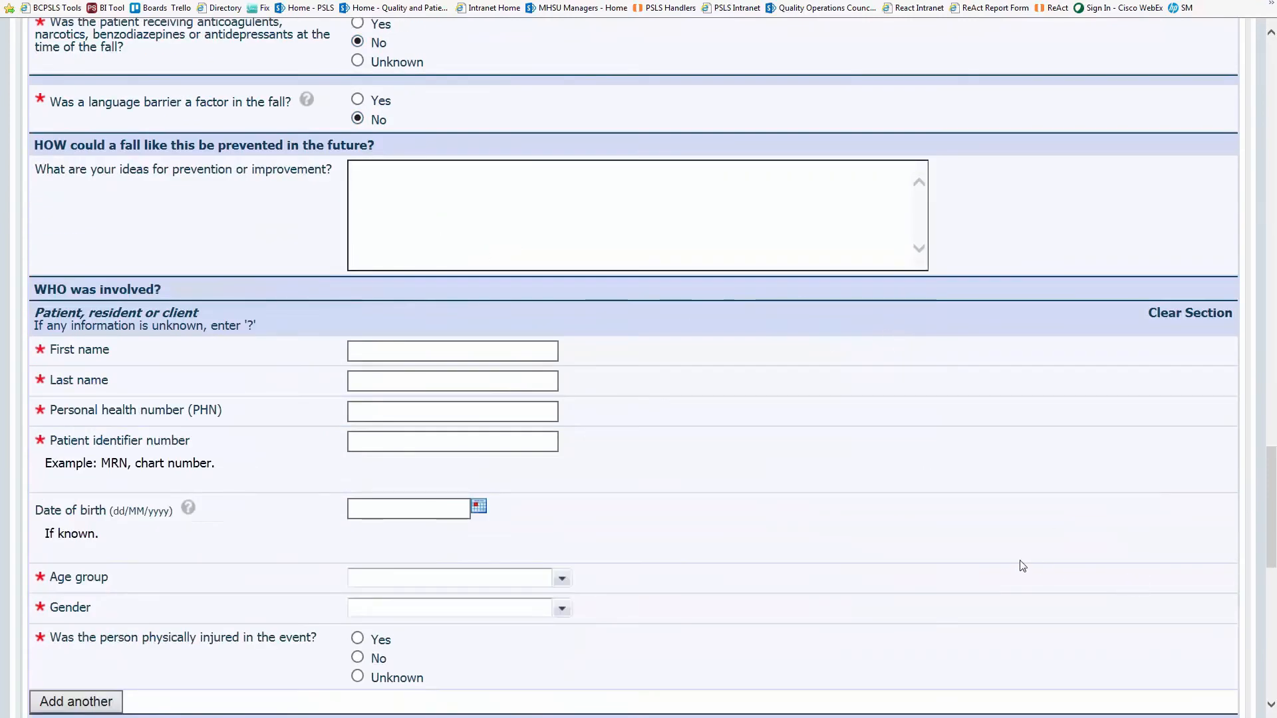
{"action": "type", "text": "reassess "}
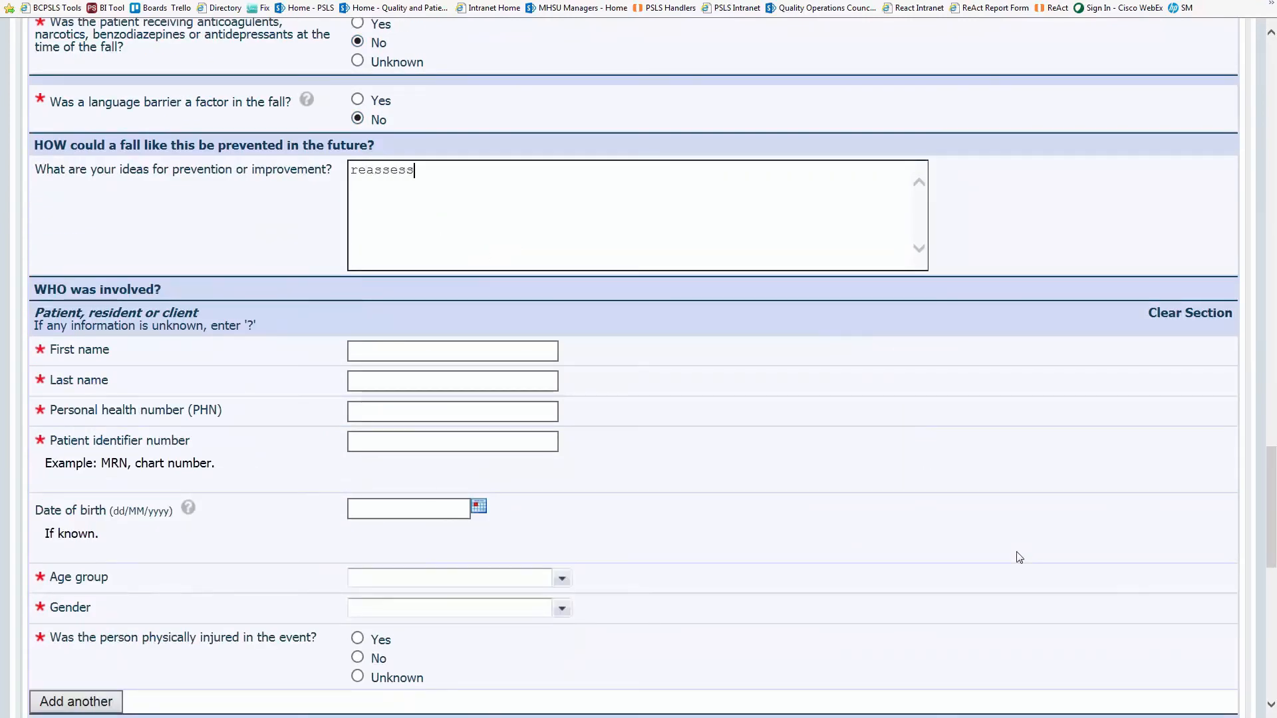
{"action": "type", "text": "mobility by co"}
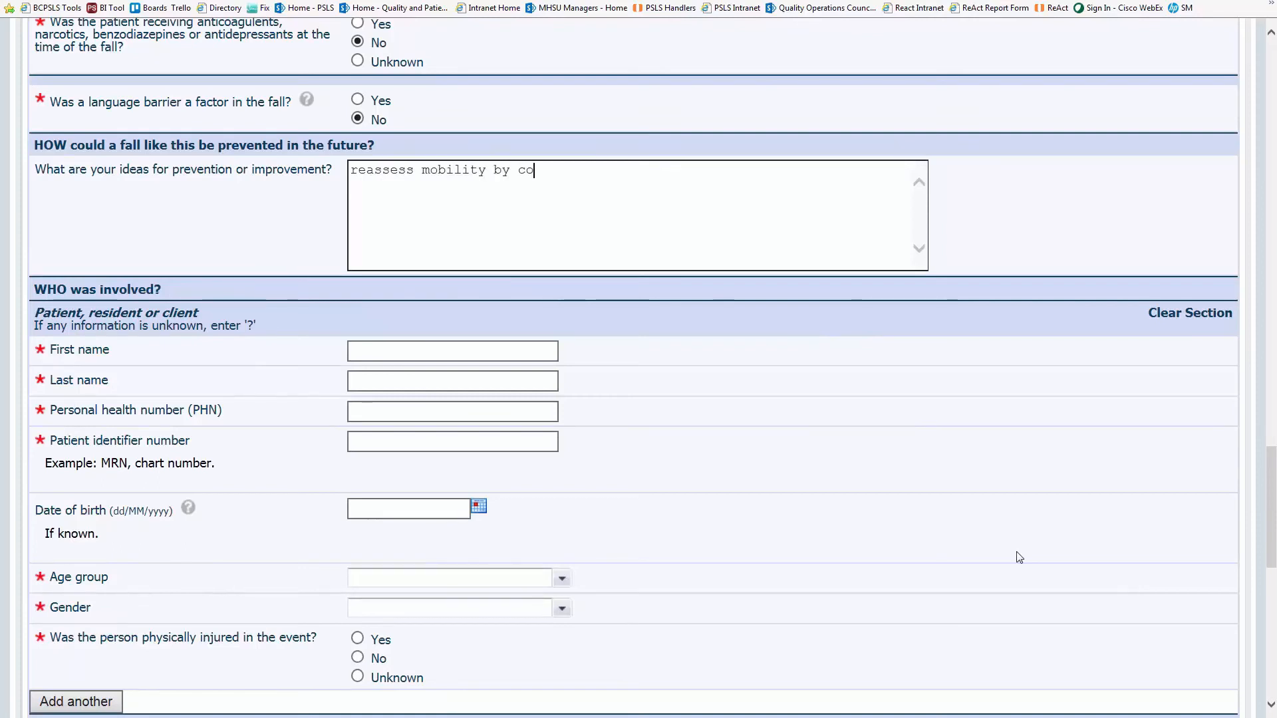
{"action": "type", "text": "mpleting new falls assessment."}
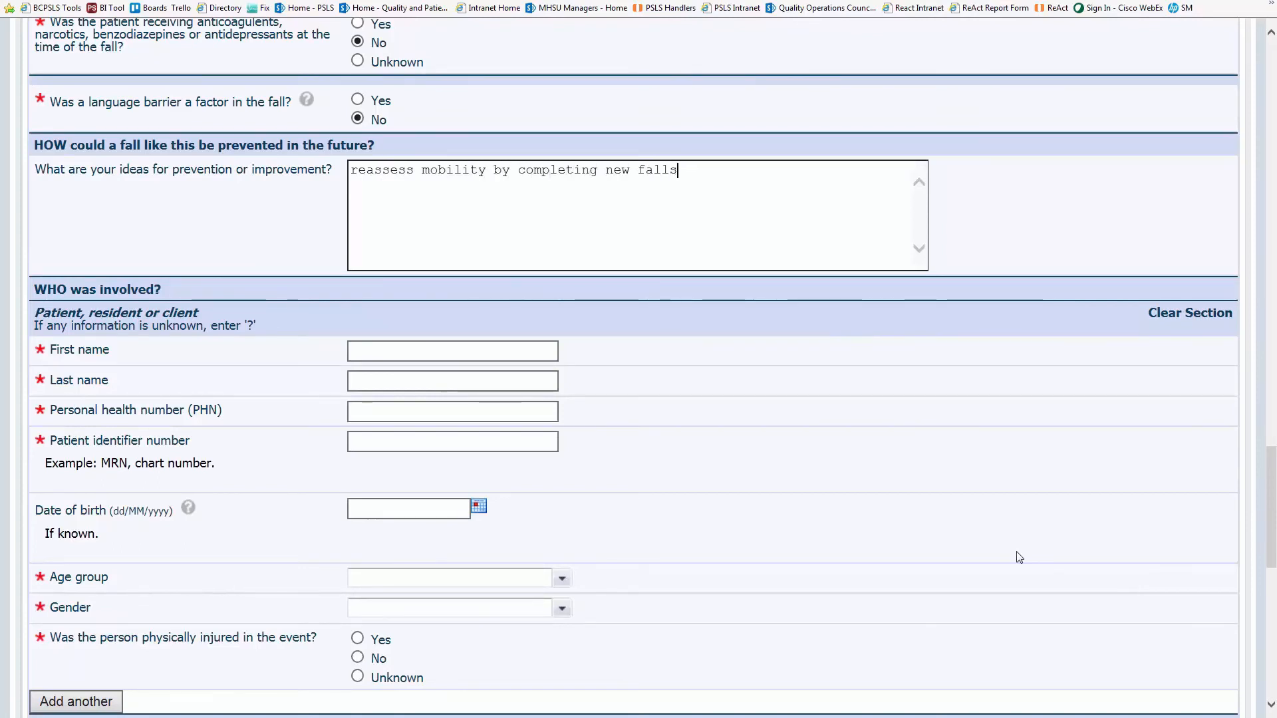
{"action": "key", "text": "Return"}
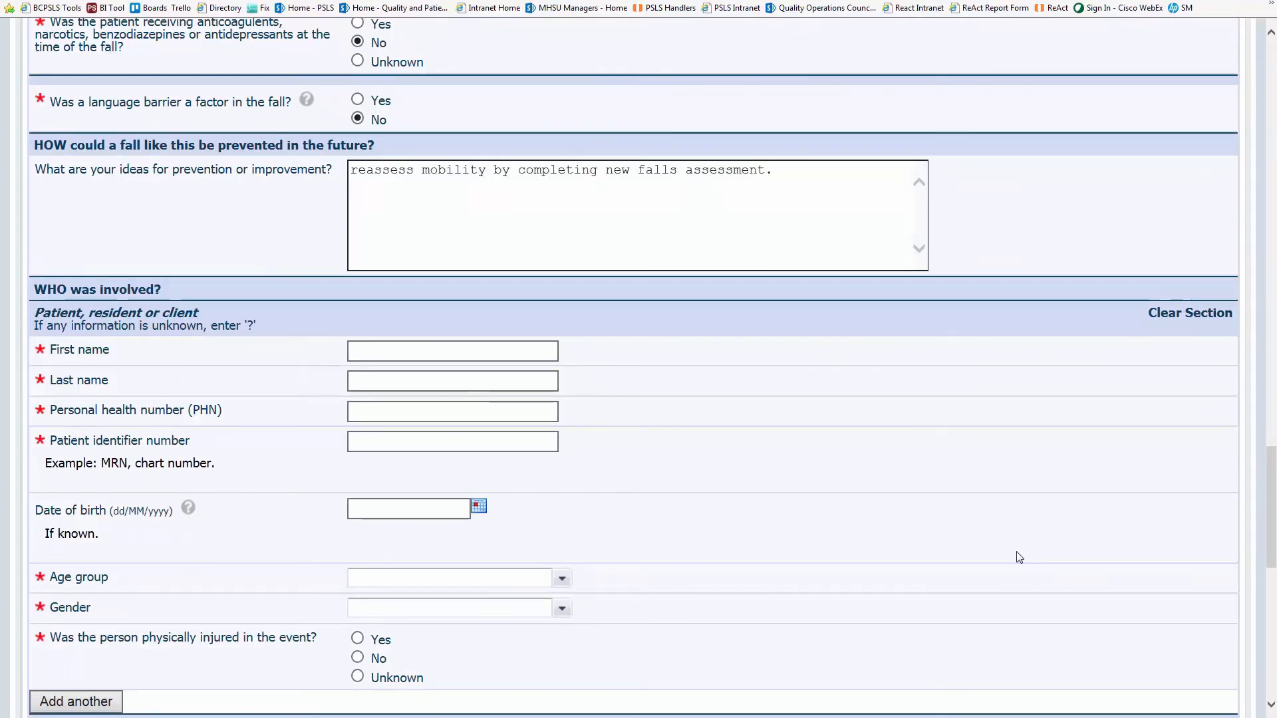
{"action": "key", "text": "Return"}
{"action": "type", "text": "Patient may need "}
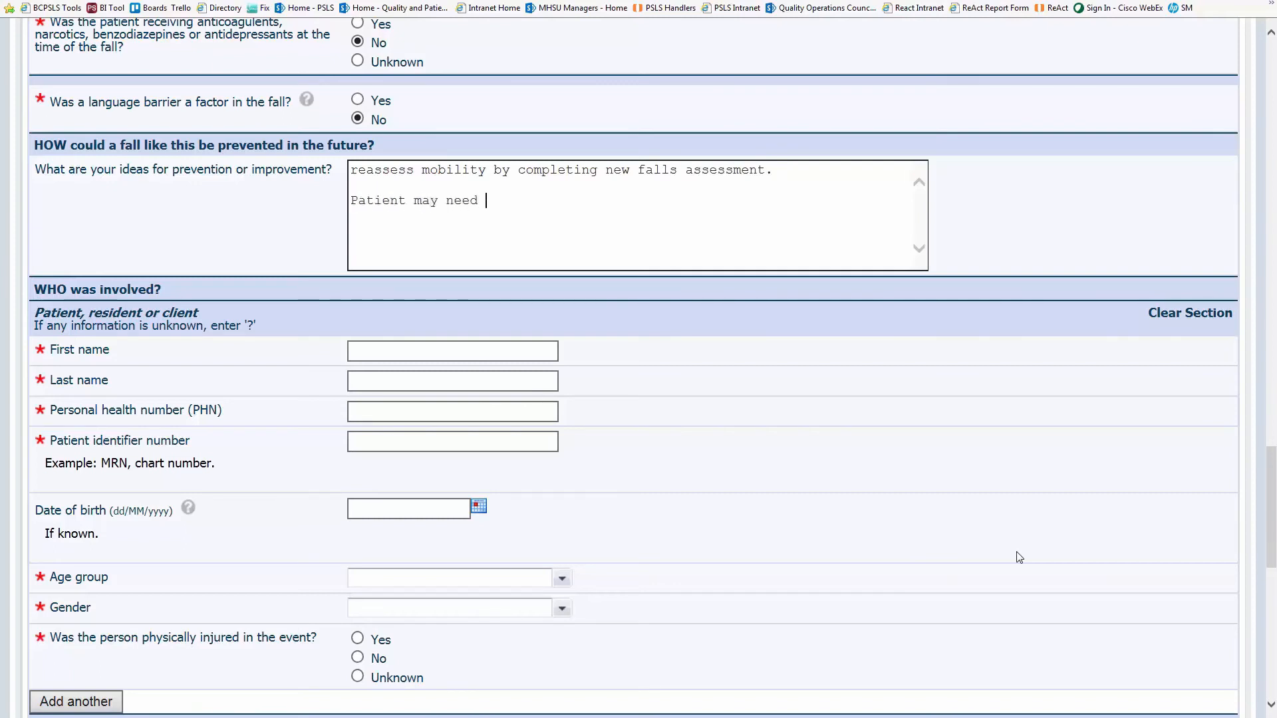
{"action": "type", "text": "two wheel walker and hip"}
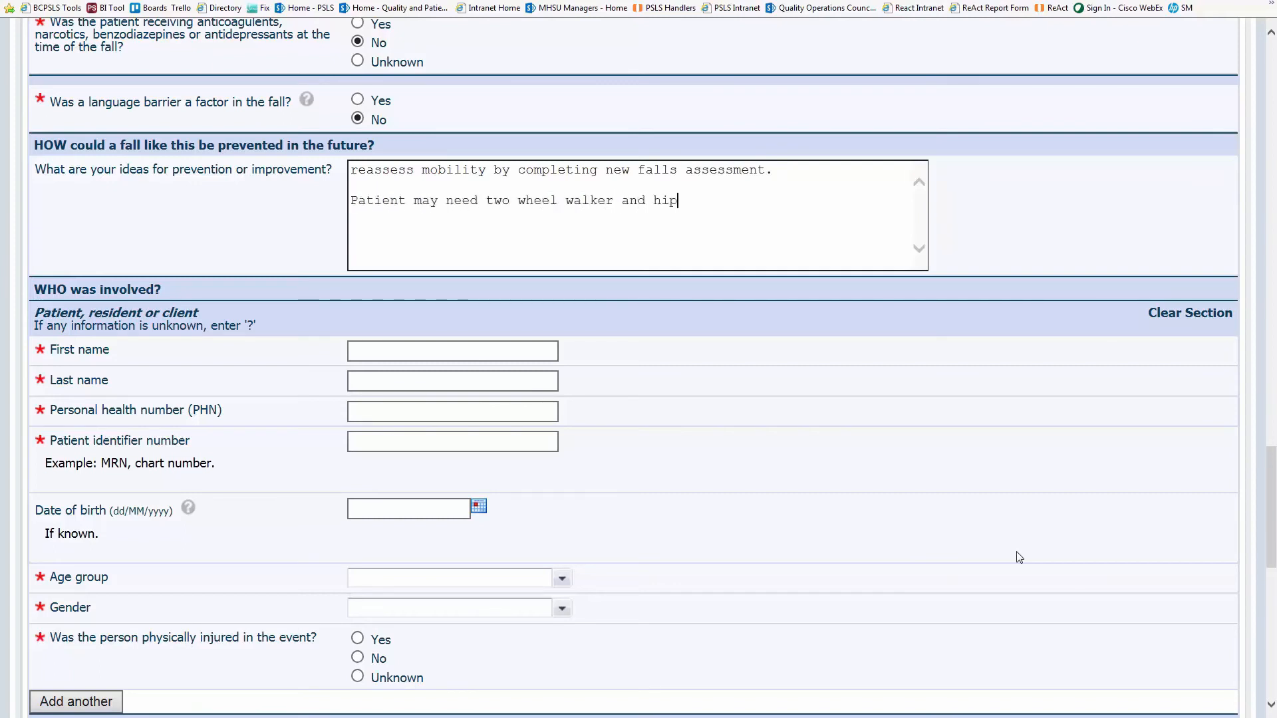
{"action": "type", "text": " protectors"}
{"action": "scroll", "coordinate": [1012, 561], "scroll_direction": "down", "scroll_amount": 2}
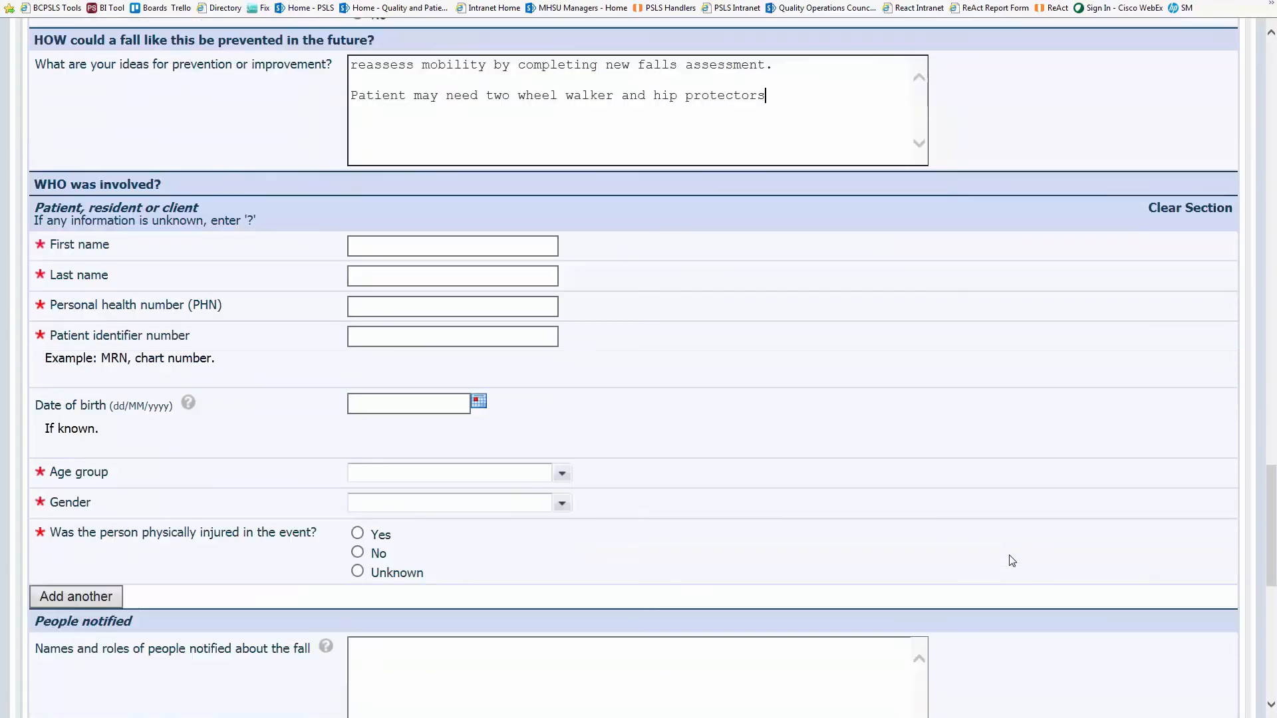
- Enter the patient's first and last name, personal health number and identifier
{"action": "left_click", "coordinate": [349, 249]}
{"action": "scroll", "coordinate": [1061, 396], "scroll_direction": "down", "scroll_amount": 2}
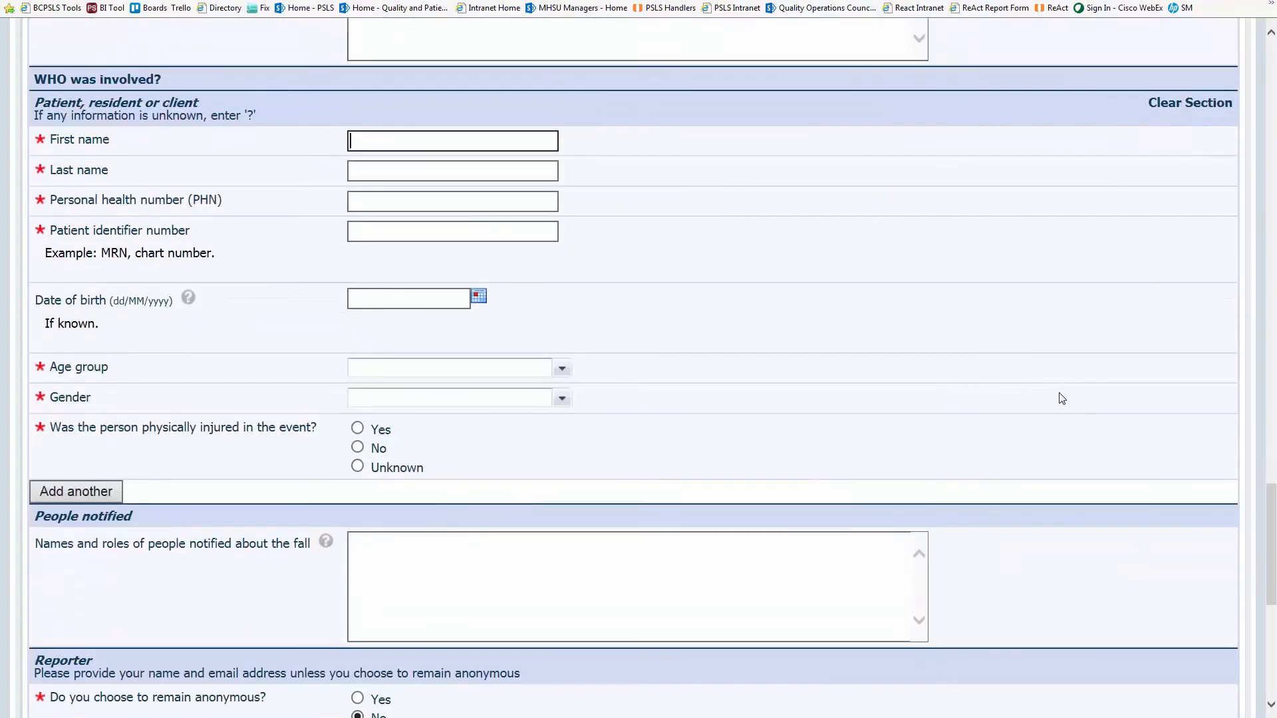
{"action": "type", "text": "Jane"}
{"action": "key", "text": "Tab"}
{"action": "type", "text": "Smith"}
{"action": "key", "text": "Tab"}
{"action": "type", "text": "987654"}
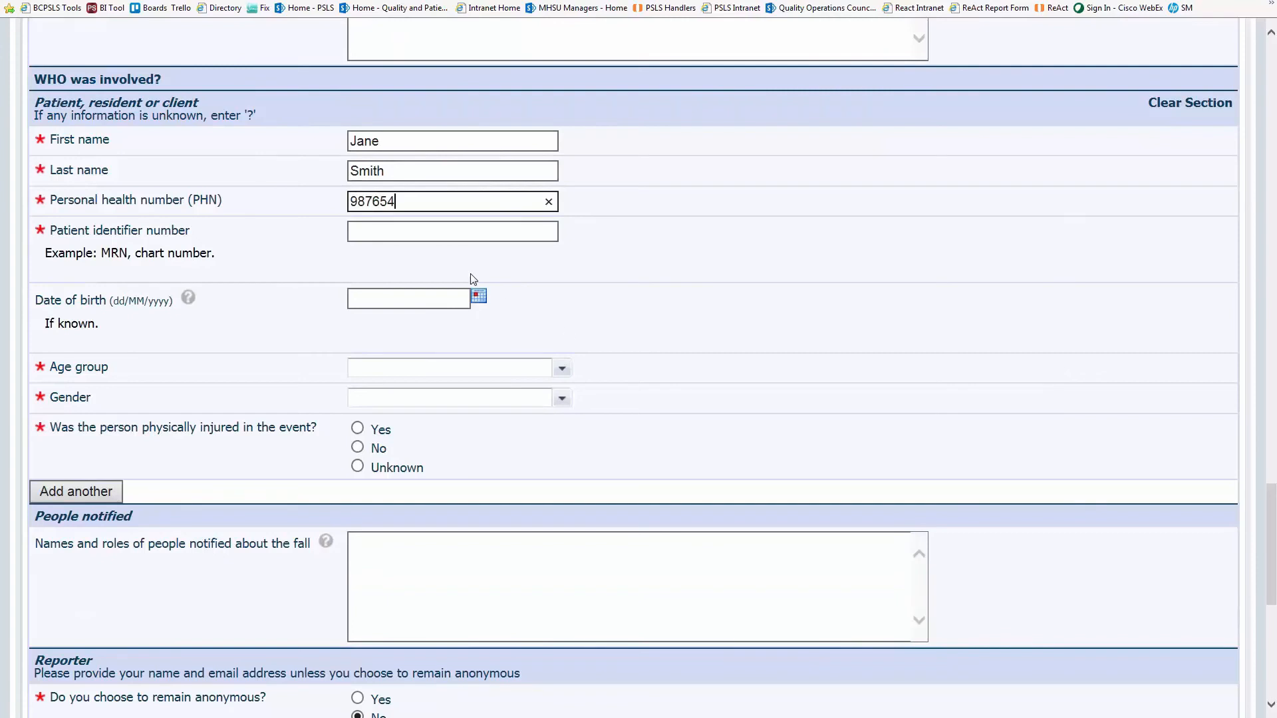
{"action": "key", "text": "Tab"}
{"action": "type", "text": "987654"}
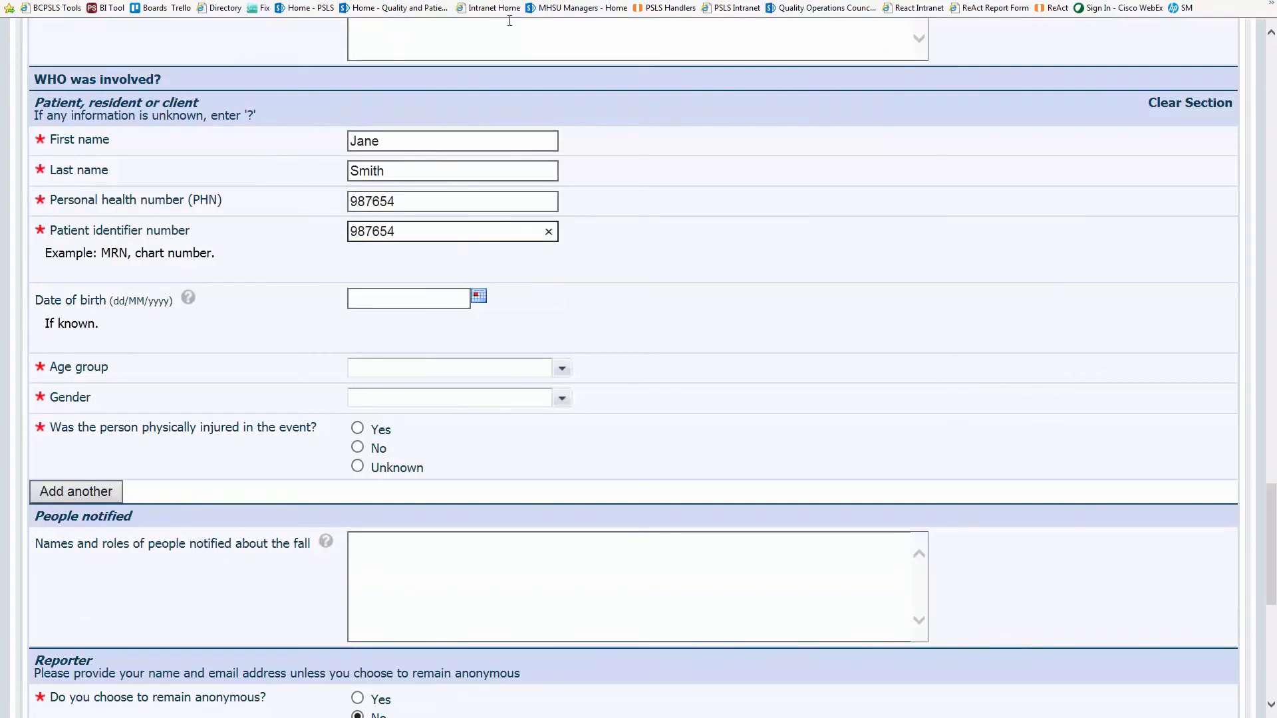
{"action": "scroll", "coordinate": [665, 208], "scroll_direction": "down", "scroll_amount": 2}
- Pick the patient's date of birth, age group 75 - 84 years, and gender Female
{"action": "left_click", "coordinate": [483, 197]}
{"action": "left_click", "coordinate": [527, 223]}
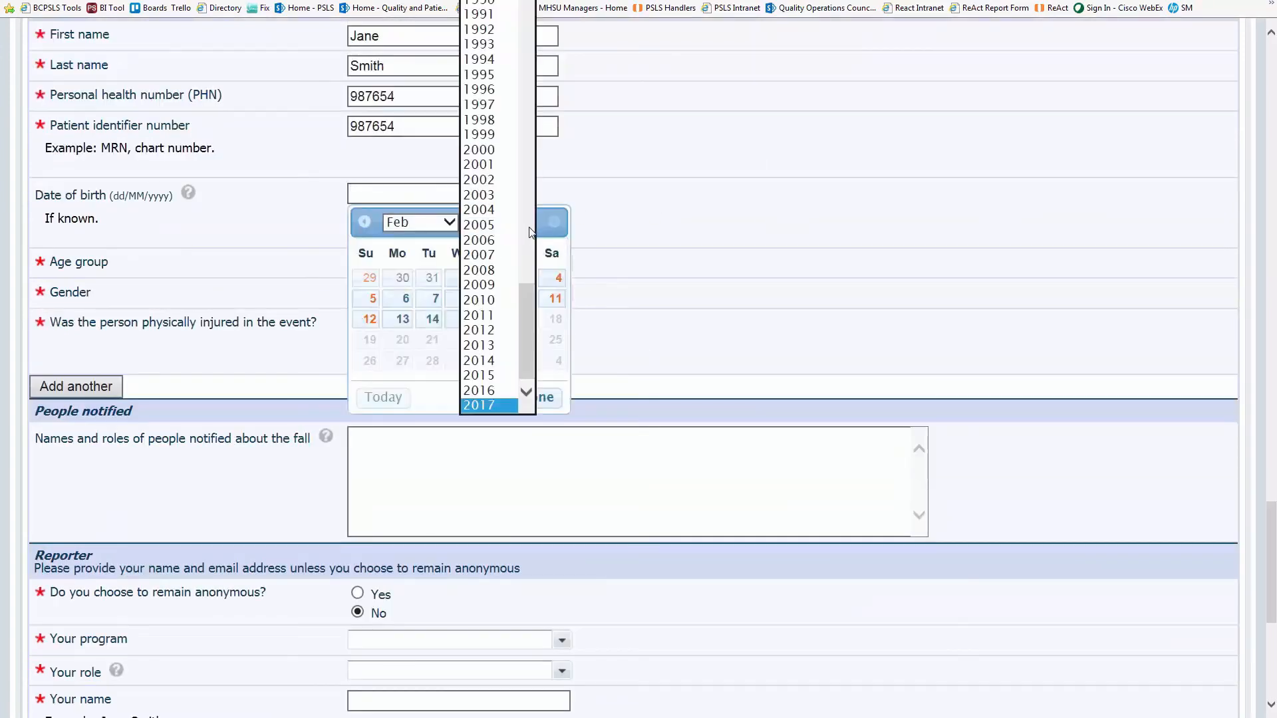
{"action": "scroll", "coordinate": [471, 203], "scroll_direction": "up", "scroll_amount": 20}
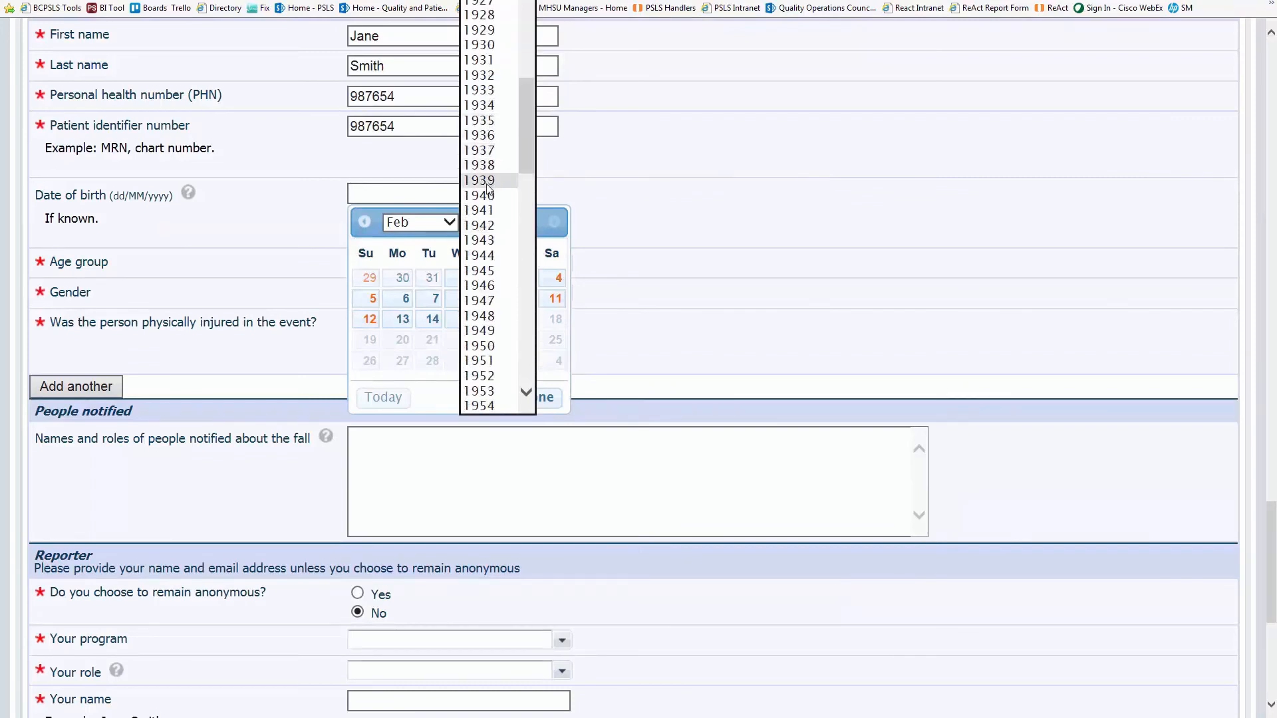
{"action": "left_click", "coordinate": [492, 180]}
{"action": "left_click", "coordinate": [429, 222]}
{"action": "left_click", "coordinate": [399, 340]}
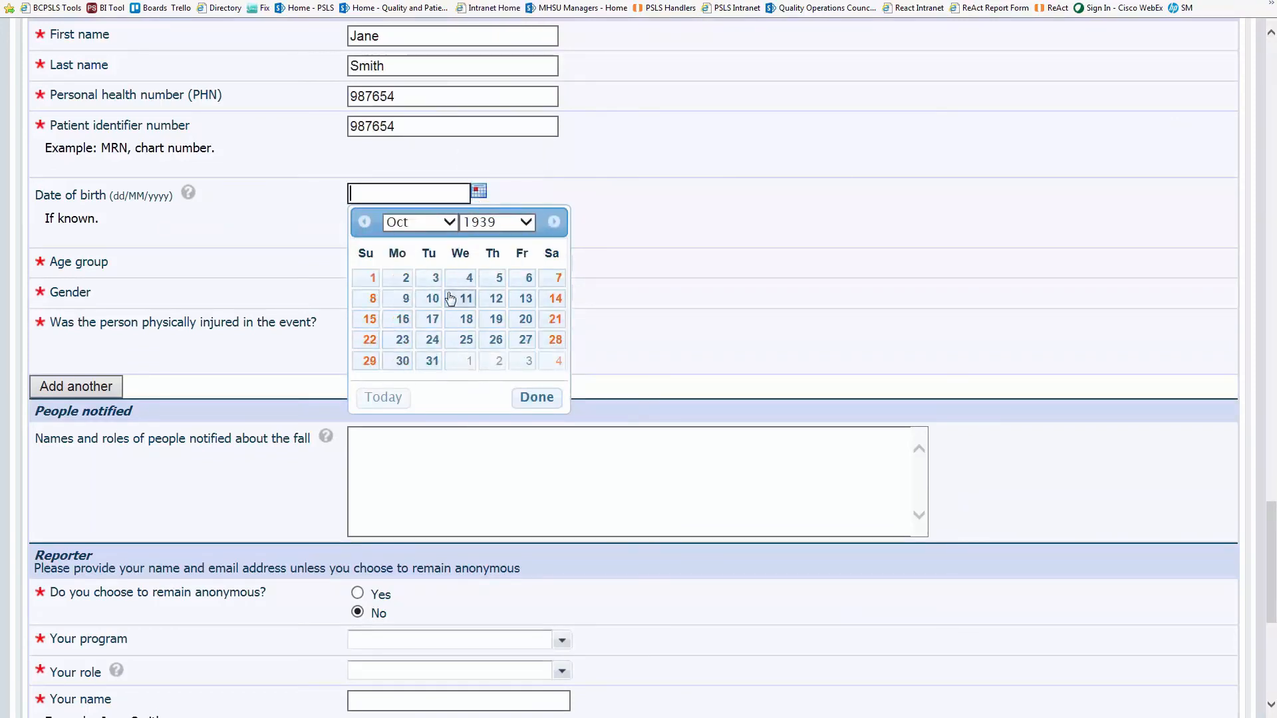
{"action": "left_click", "coordinate": [466, 277]}
{"action": "left_click", "coordinate": [558, 264]}
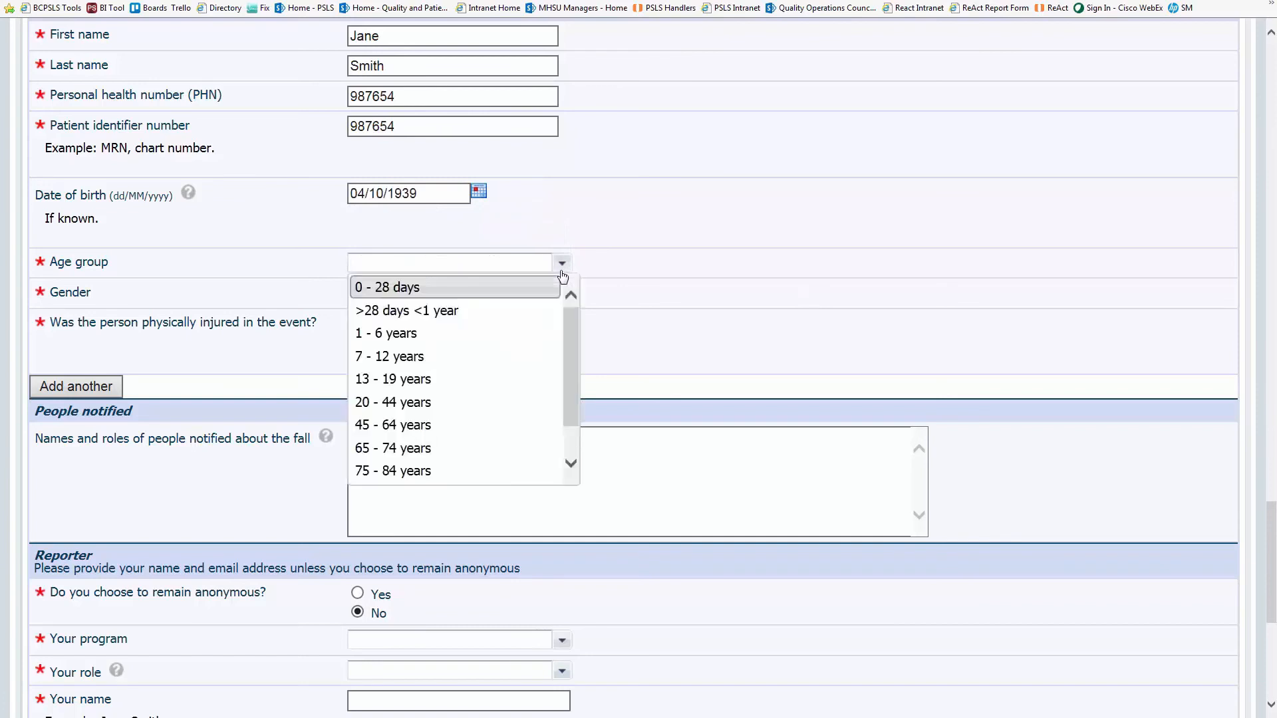
{"action": "left_click", "coordinate": [509, 469]}
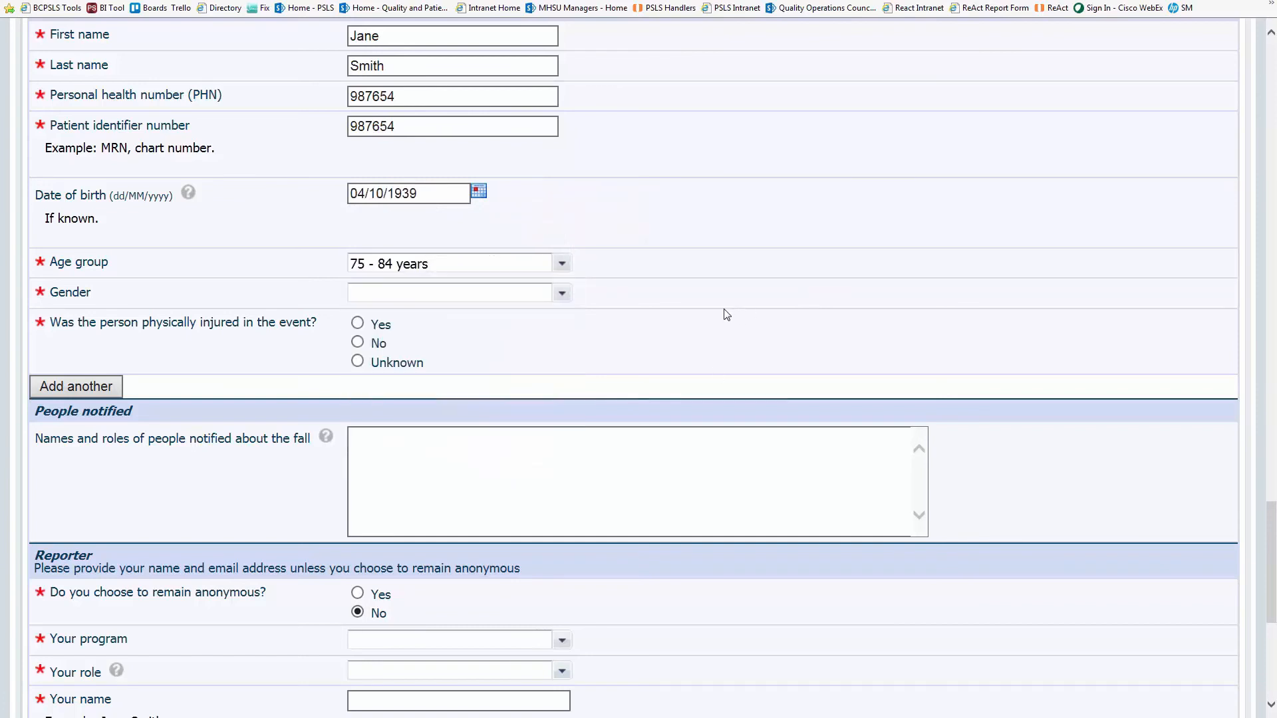
{"action": "left_click", "coordinate": [562, 293]}
{"action": "left_click", "coordinate": [507, 323]}
- Mark the patient as injured with an abrasion, contusion, skin tear or avulsion to Knee - Left
{"action": "left_click", "coordinate": [357, 324]}
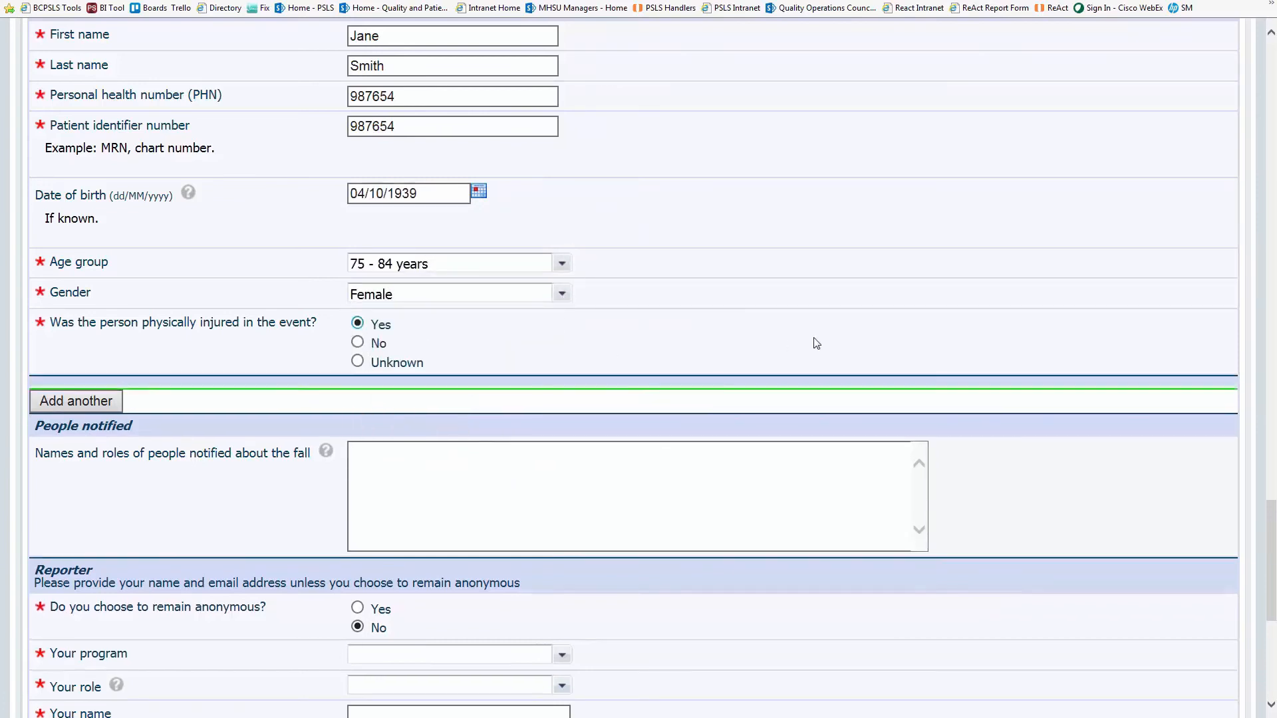
{"action": "scroll", "coordinate": [845, 302], "scroll_direction": "down", "scroll_amount": 3}
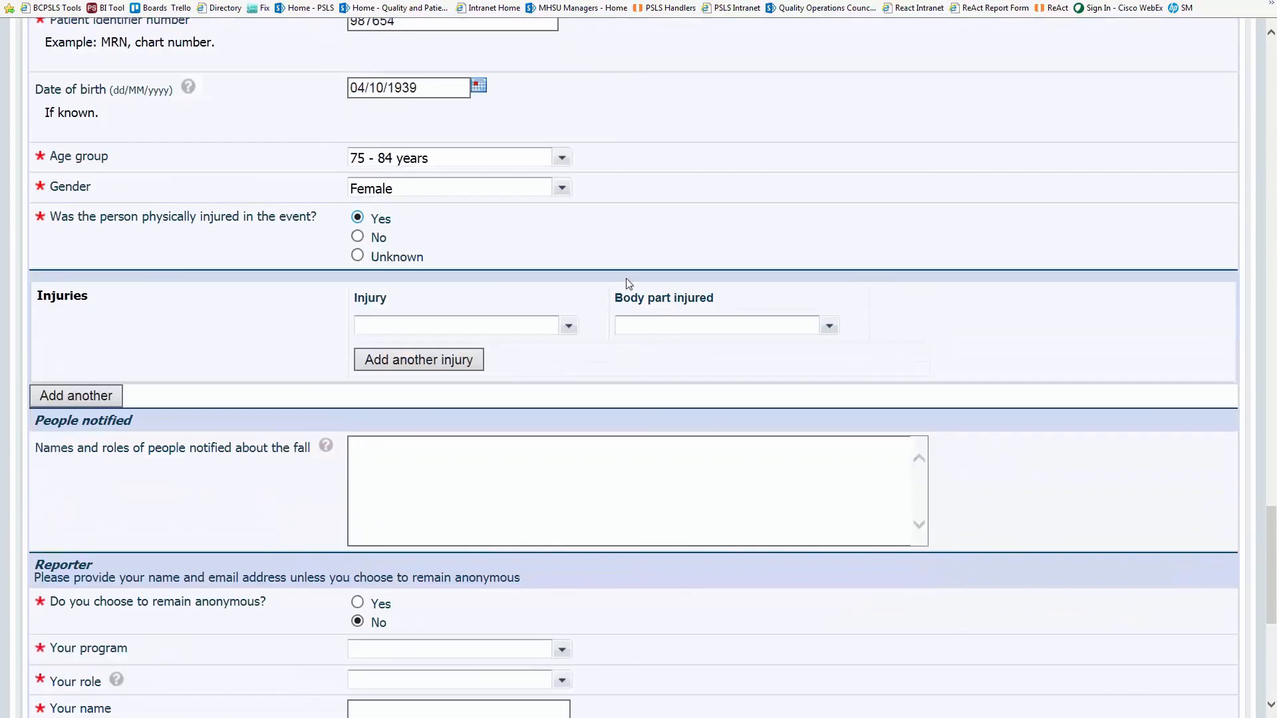
{"action": "left_click", "coordinate": [570, 326]}
{"action": "left_click", "coordinate": [470, 348]}
{"action": "left_click", "coordinate": [647, 337]}
{"action": "type", "text": "knee"}
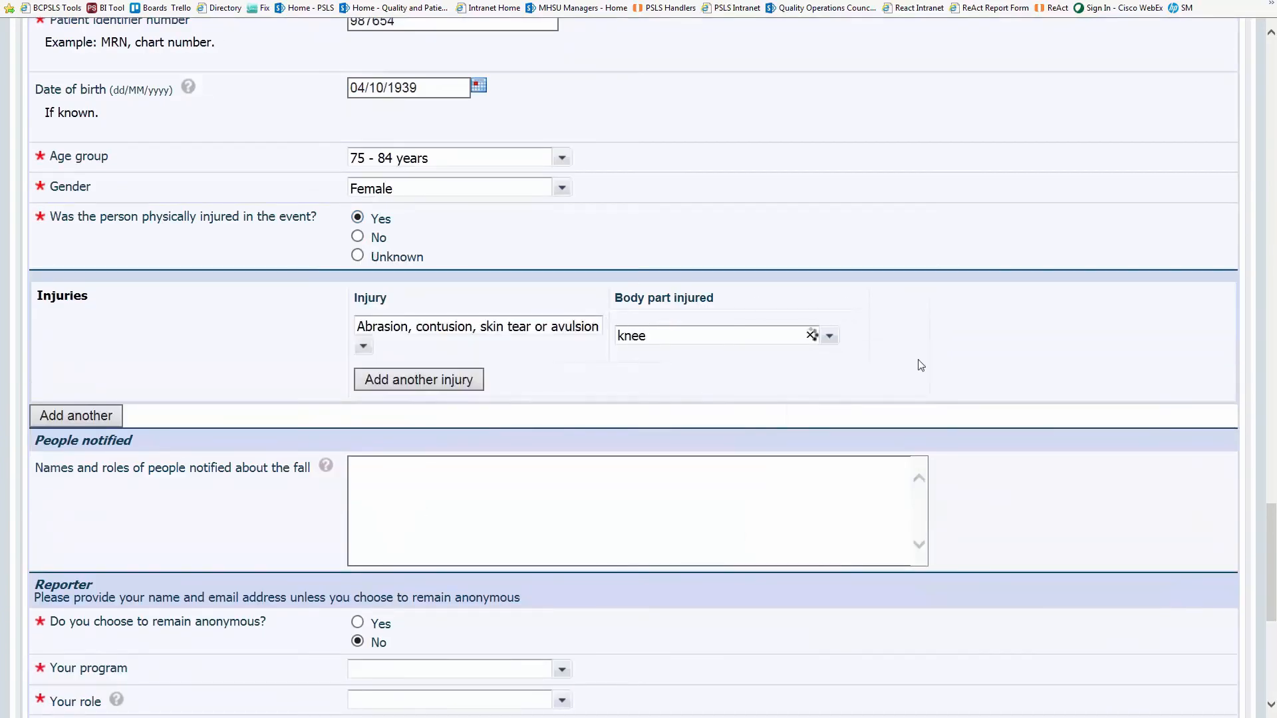
{"action": "left_click", "coordinate": [672, 383]}
- Add a second abrasion injury for Knee - Right
{"action": "left_click", "coordinate": [392, 381]}
{"action": "type", "text": "abra"}
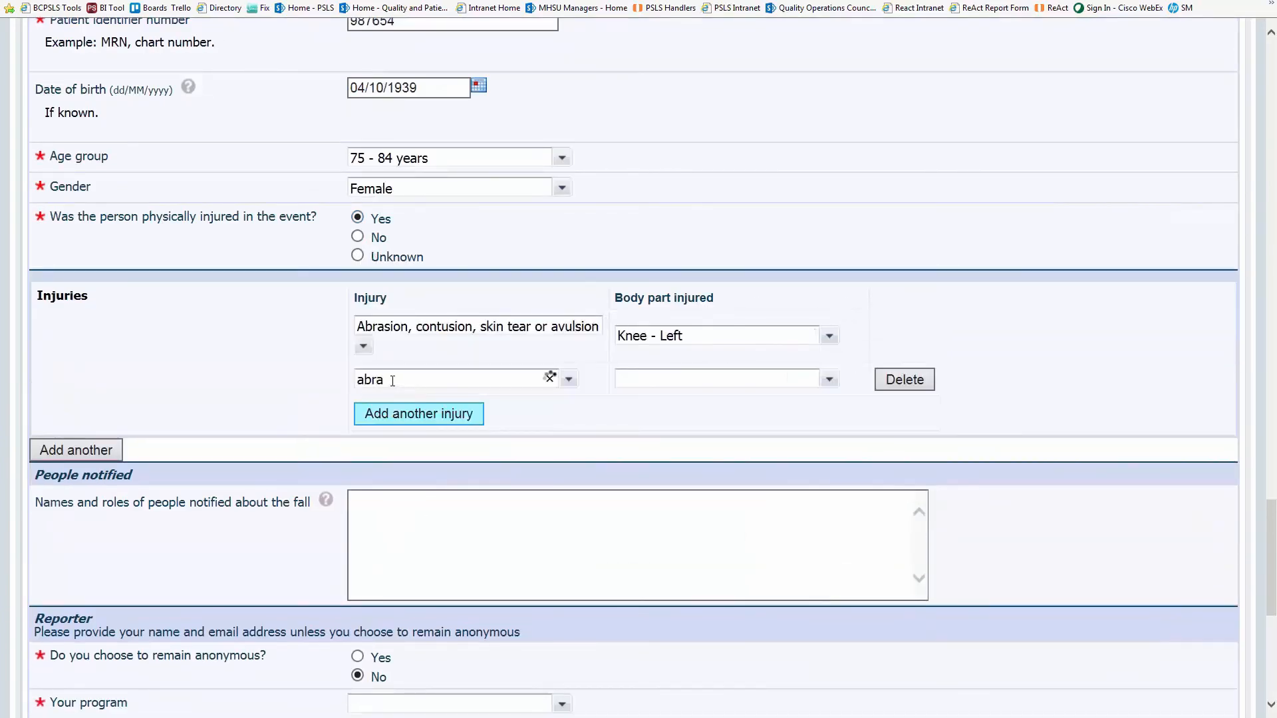
{"action": "left_click", "coordinate": [479, 399]}
{"action": "type", "text": "knee"}
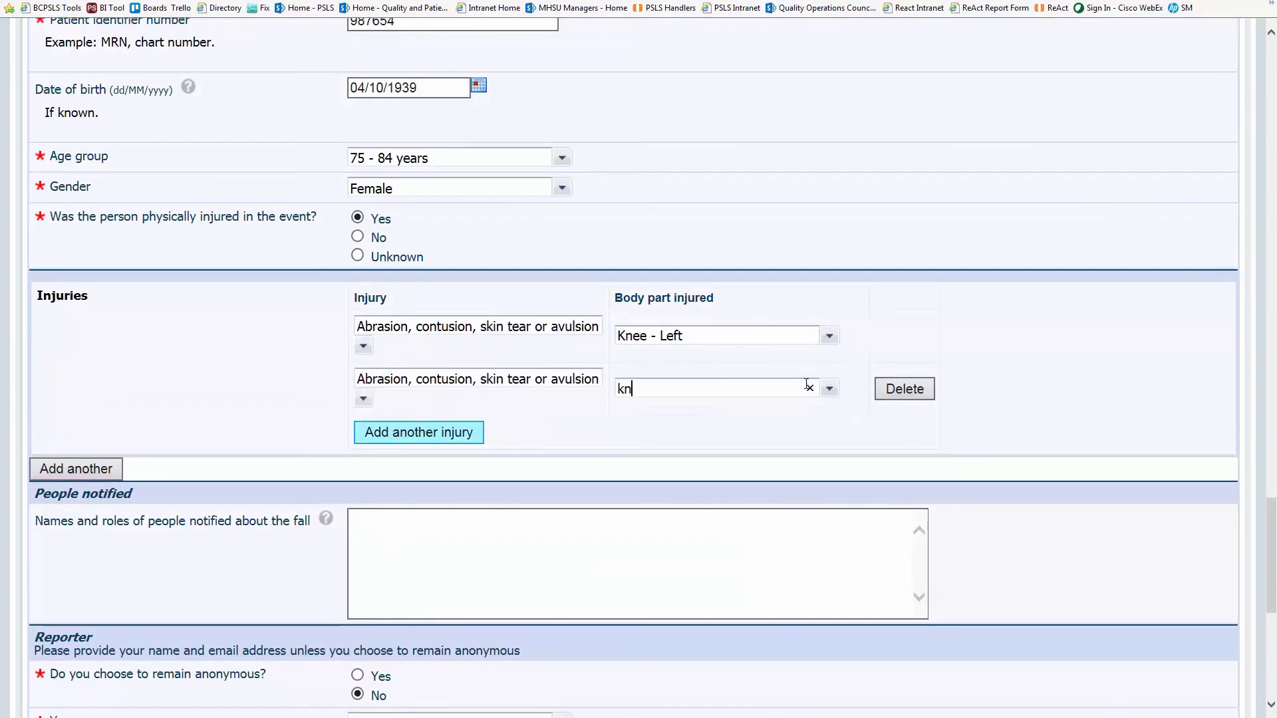
{"action": "scroll", "coordinate": [805, 384], "scroll_direction": "down", "scroll_amount": 2}
{"action": "left_click", "coordinate": [727, 330]}
{"action": "scroll", "coordinate": [842, 419], "scroll_direction": "down", "scroll_amount": 1}
- Add physiotherapist to the people notified
{"action": "scroll", "coordinate": [841, 419], "scroll_direction": "down", "scroll_amount": 3}
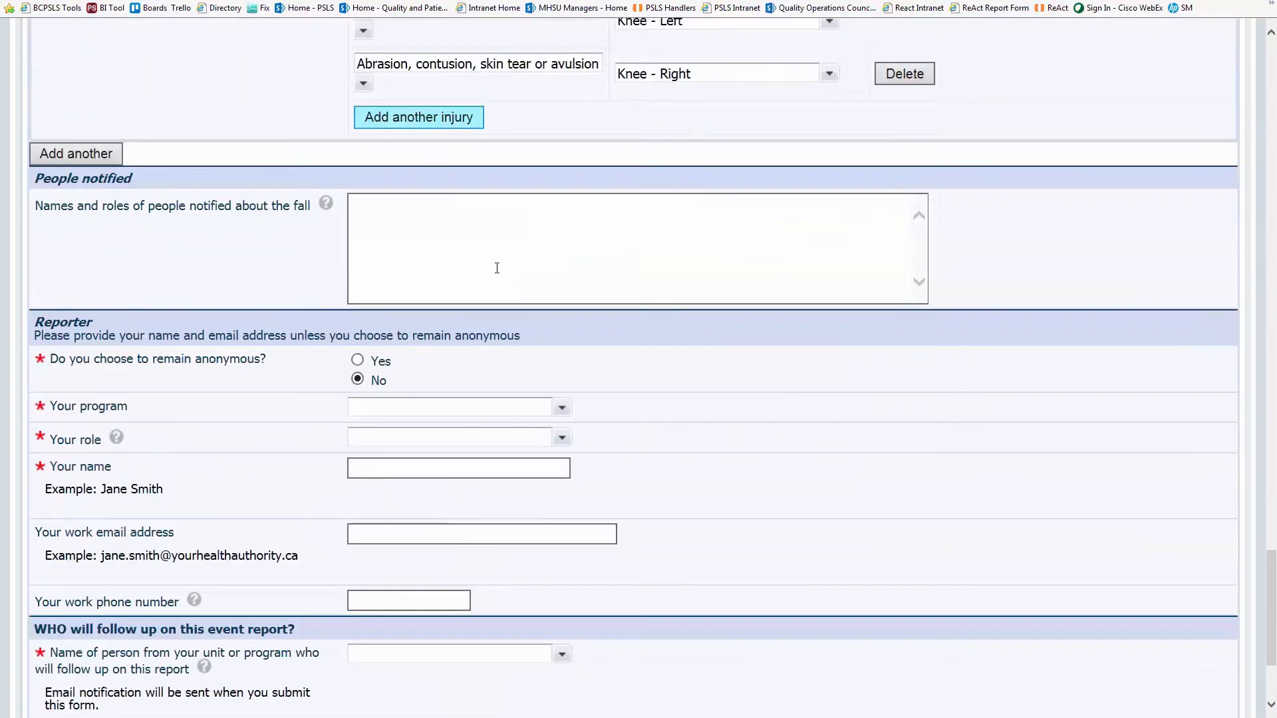
{"action": "type", "text": "Physc"}
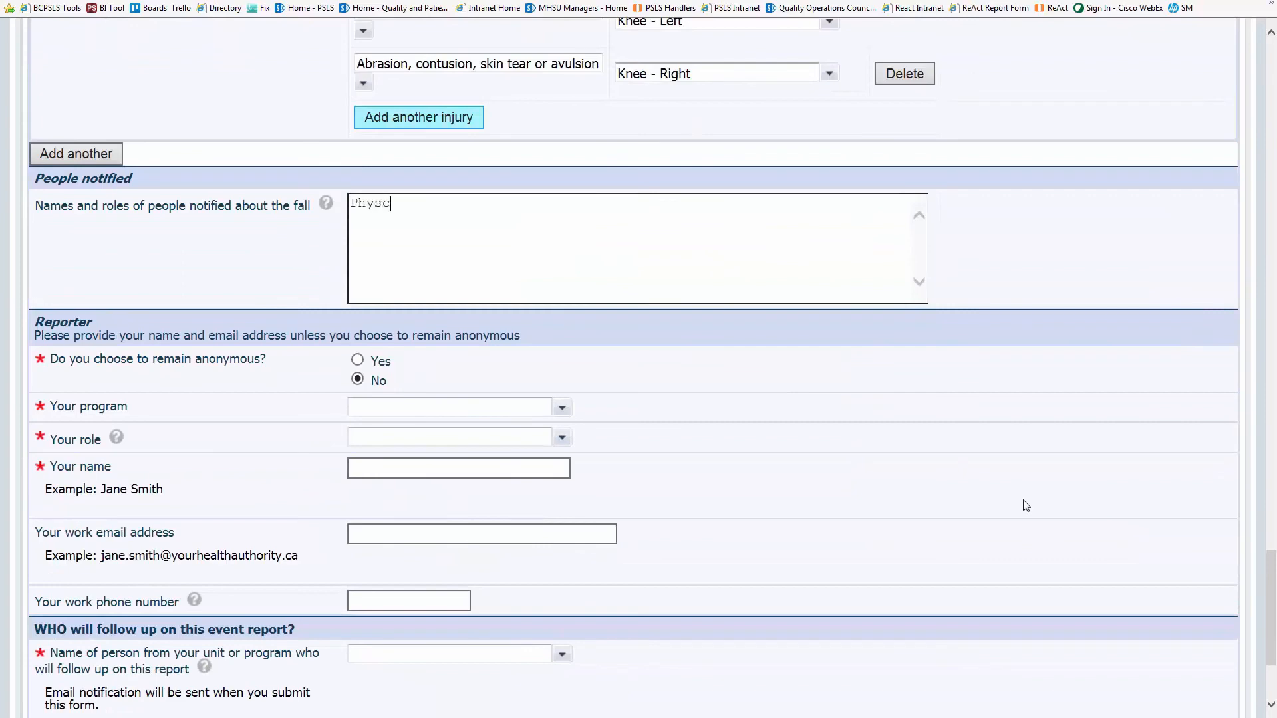
{"action": "key", "text": "BackSpace"}
{"action": "type", "text": "iotherapist"}
{"action": "left_click", "coordinate": [918, 421]}
- Set reporter program Elder Care - Residential, role Nurse, closest role Licensed practical nurse
{"action": "scroll", "coordinate": [917, 429], "scroll_direction": "down", "scroll_amount": 3}
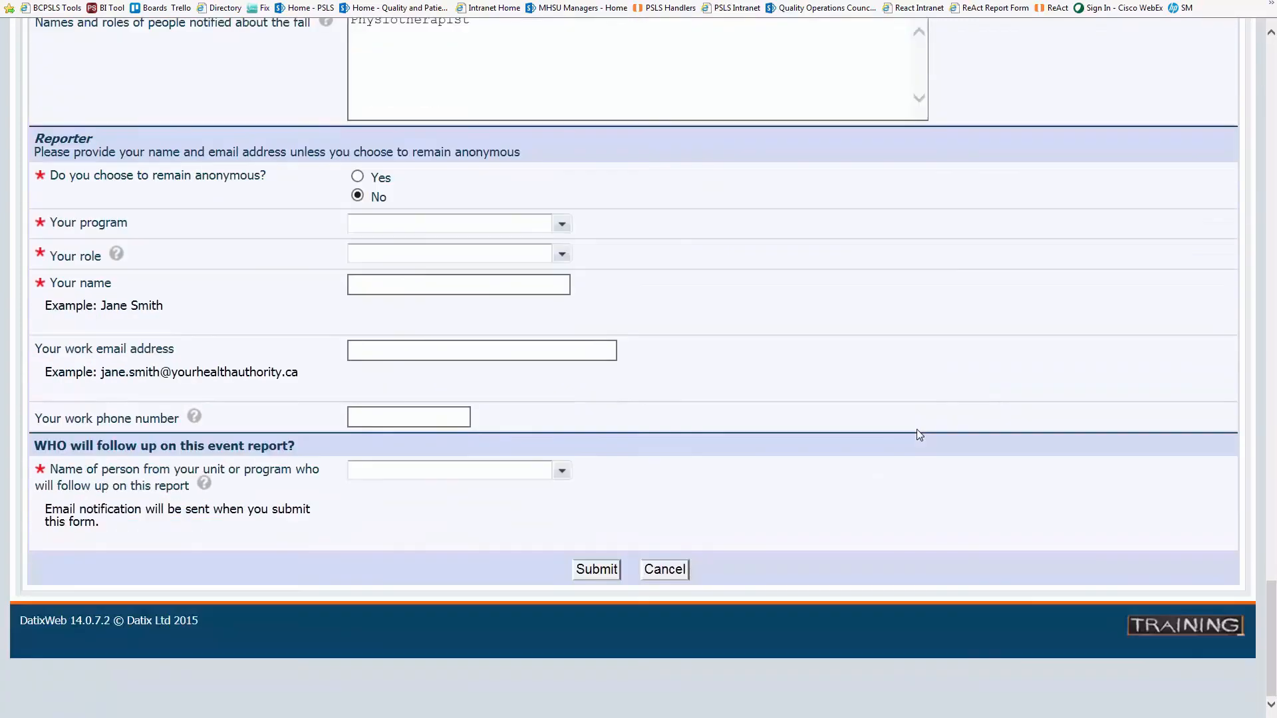
{"action": "left_click", "coordinate": [570, 223]}
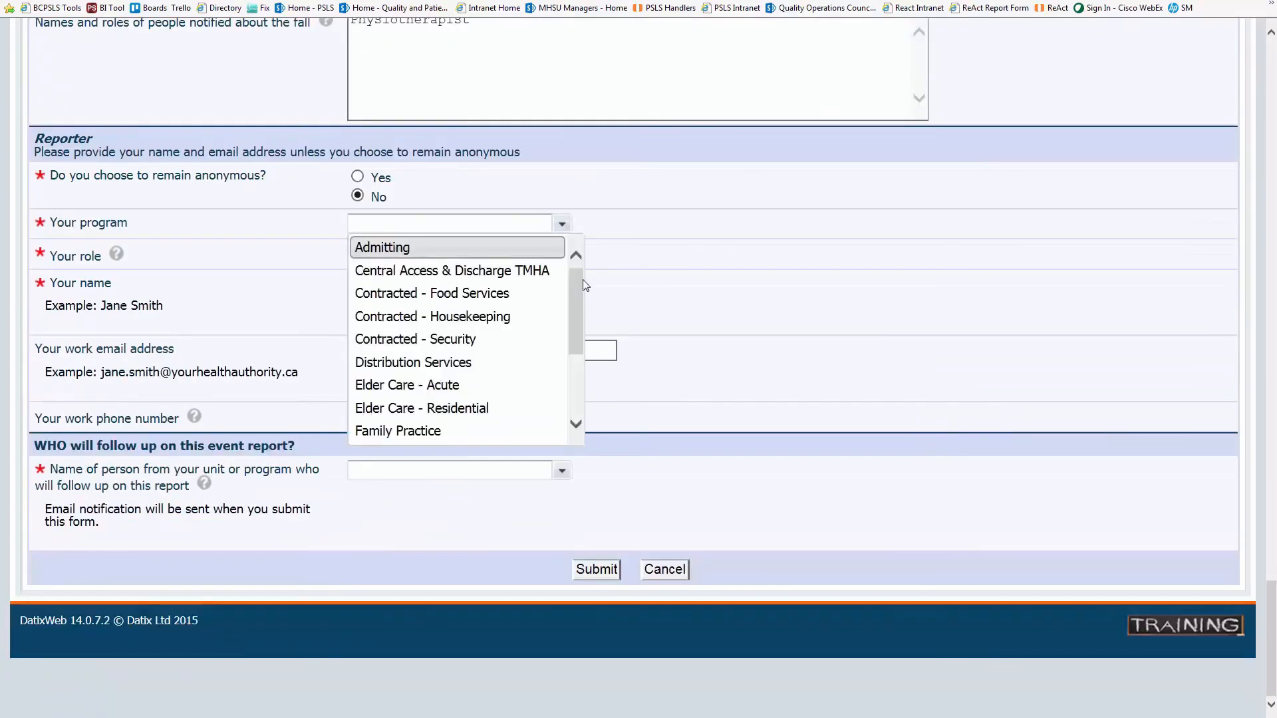
{"action": "left_click", "coordinate": [521, 407]}
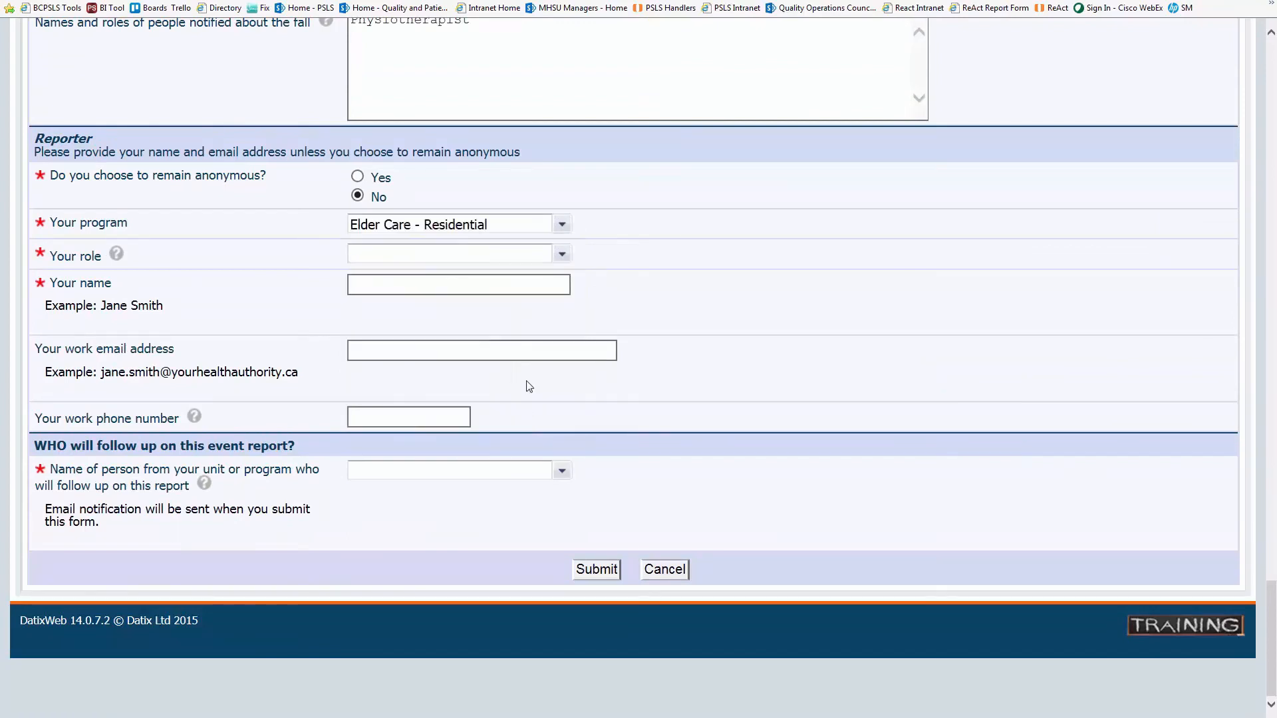
{"action": "left_click", "coordinate": [563, 254]}
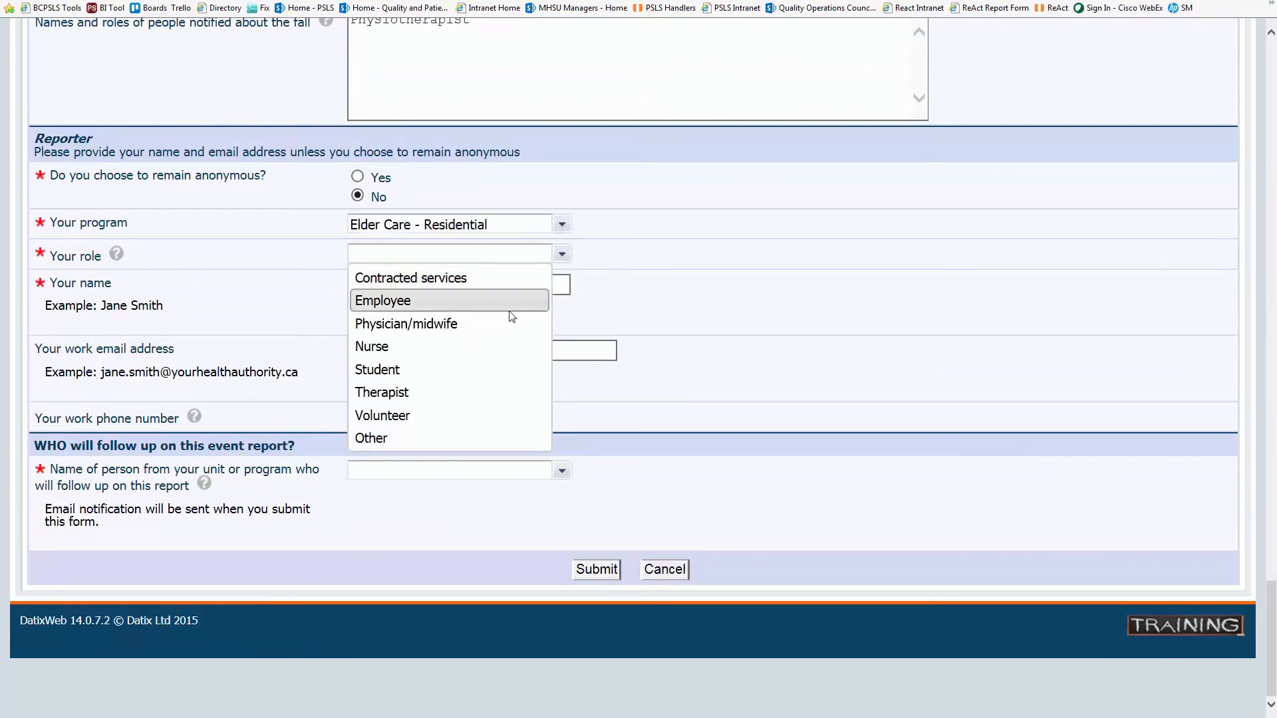
{"action": "left_click", "coordinate": [505, 346]}
{"action": "left_click", "coordinate": [562, 285]}
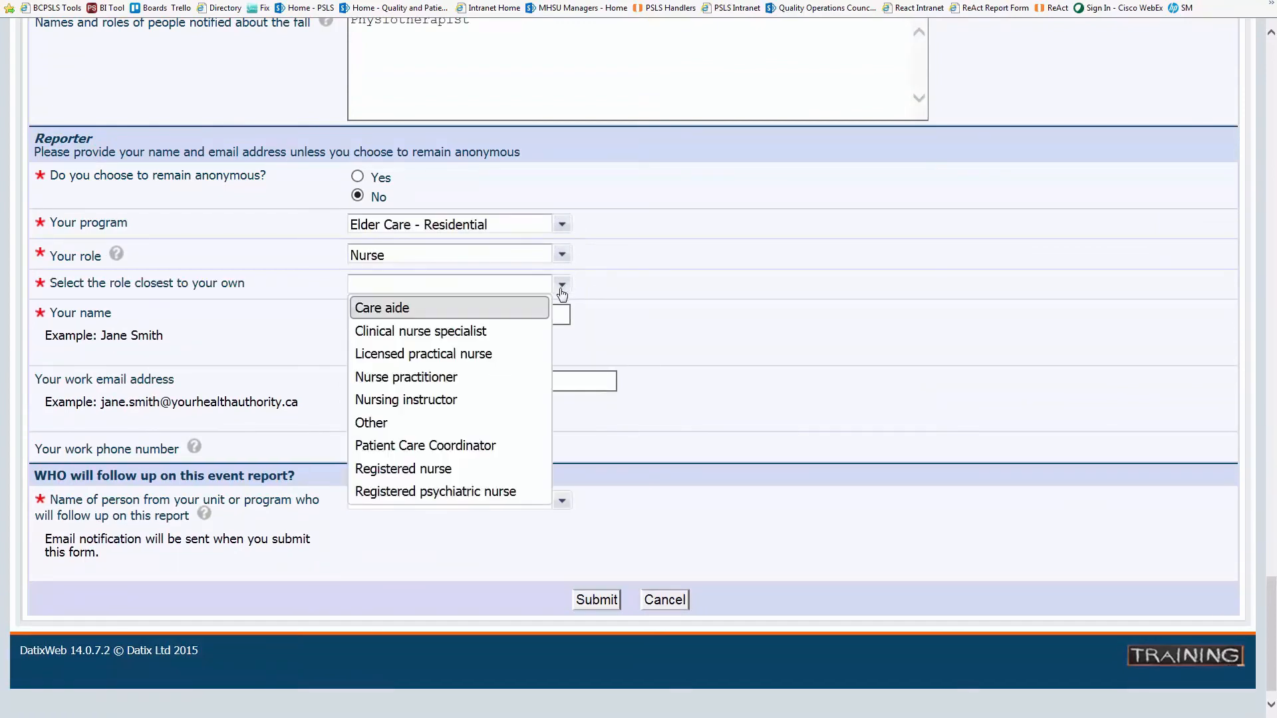
{"action": "left_click", "coordinate": [478, 354]}
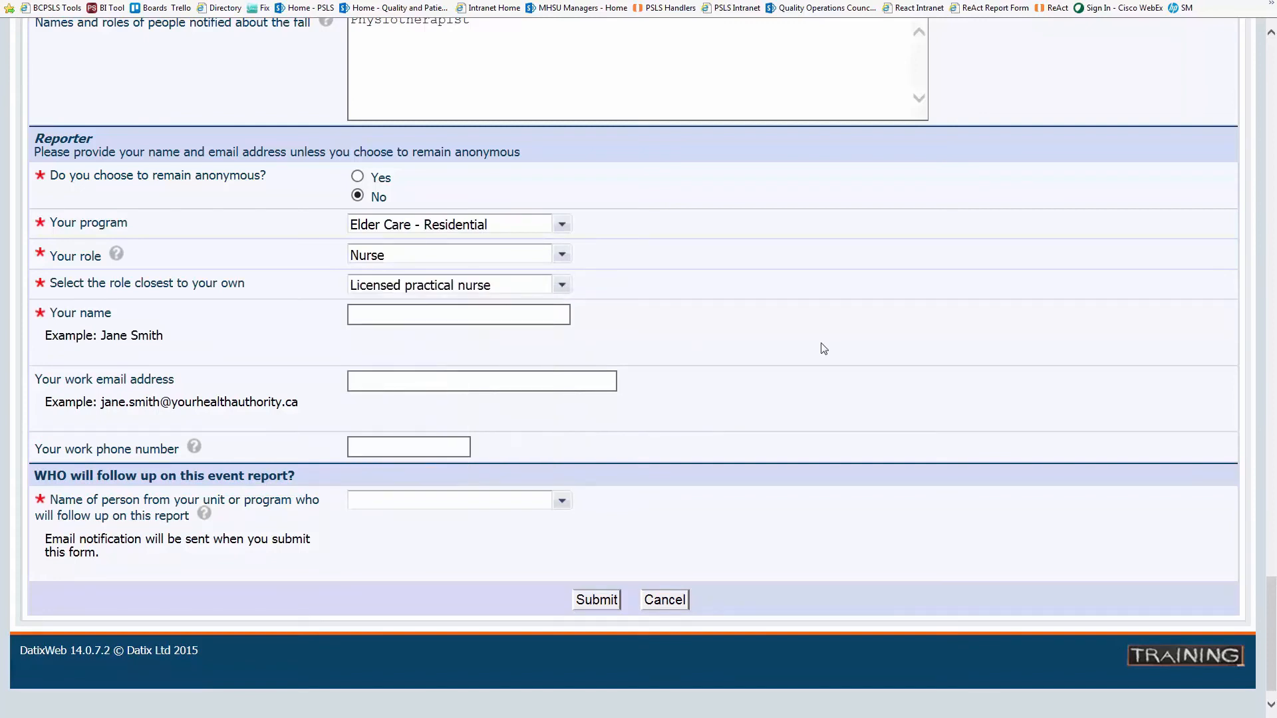
- Enter the reporter's name and work email, choose a follow-up person, and submit
{"action": "scroll", "coordinate": [825, 348], "scroll_direction": "down", "scroll_amount": 2}
{"action": "left_click", "coordinate": [499, 285]}
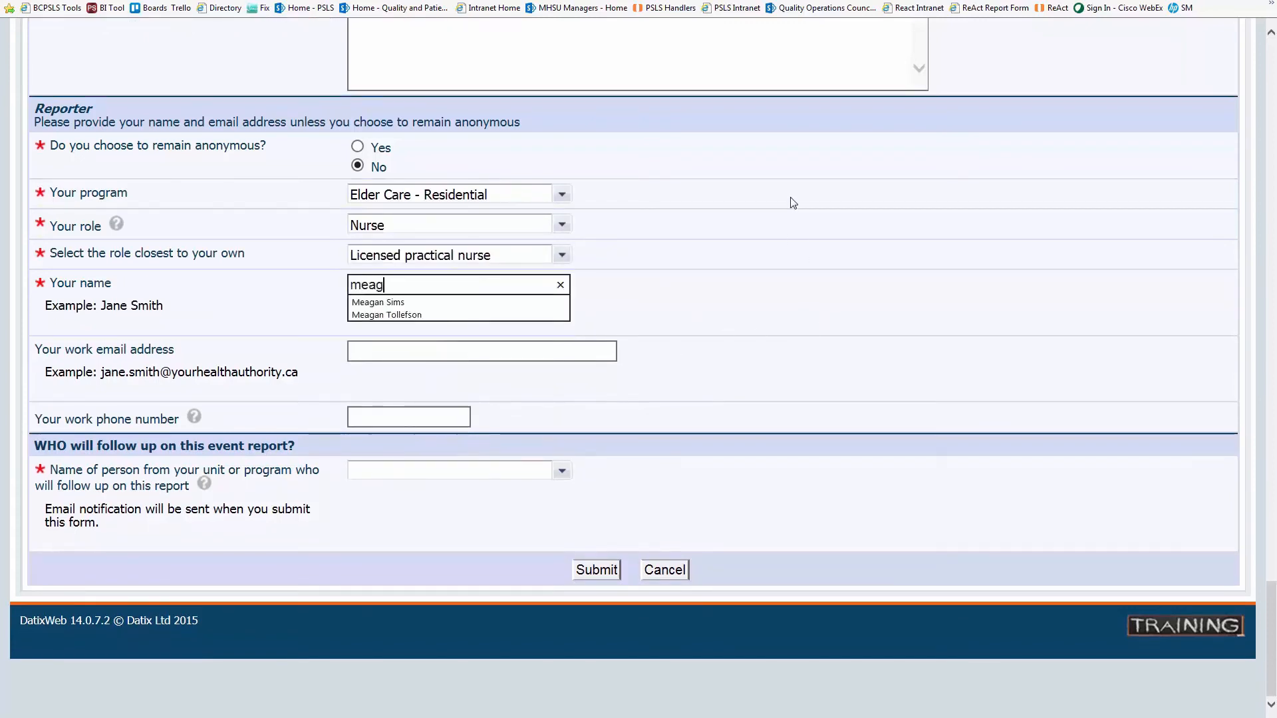
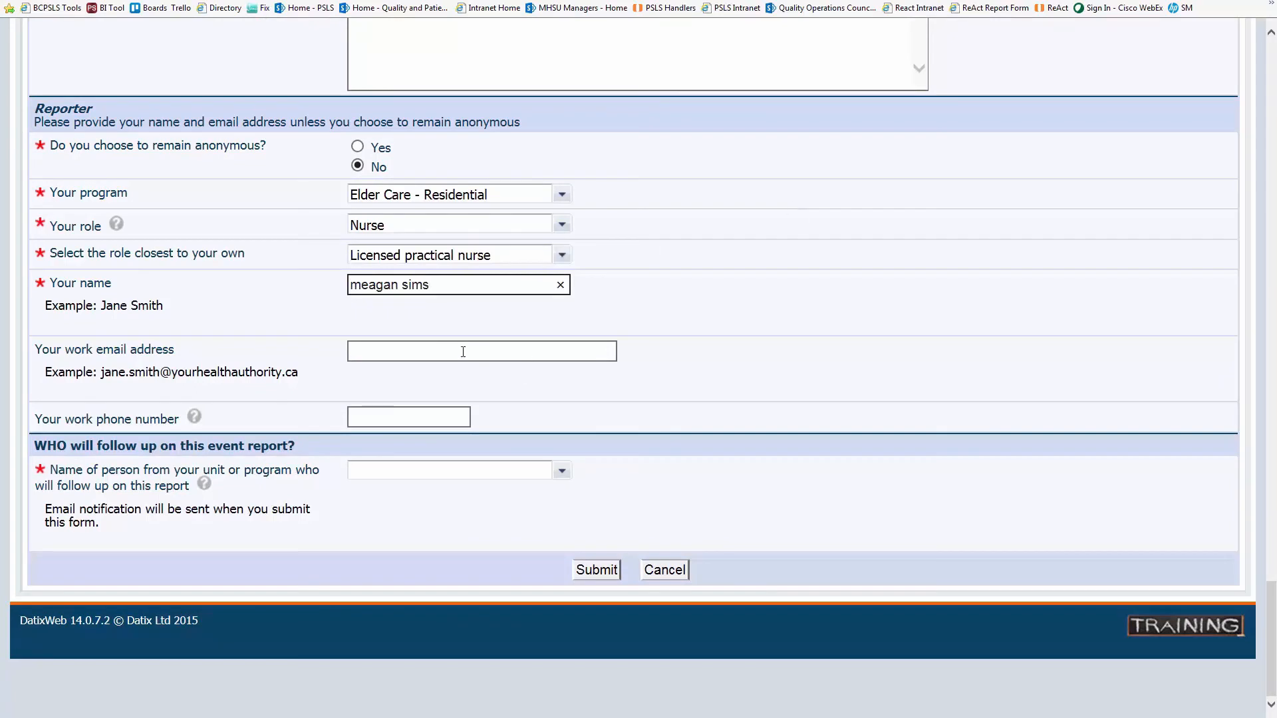
{"action": "left_click", "coordinate": [419, 357]}
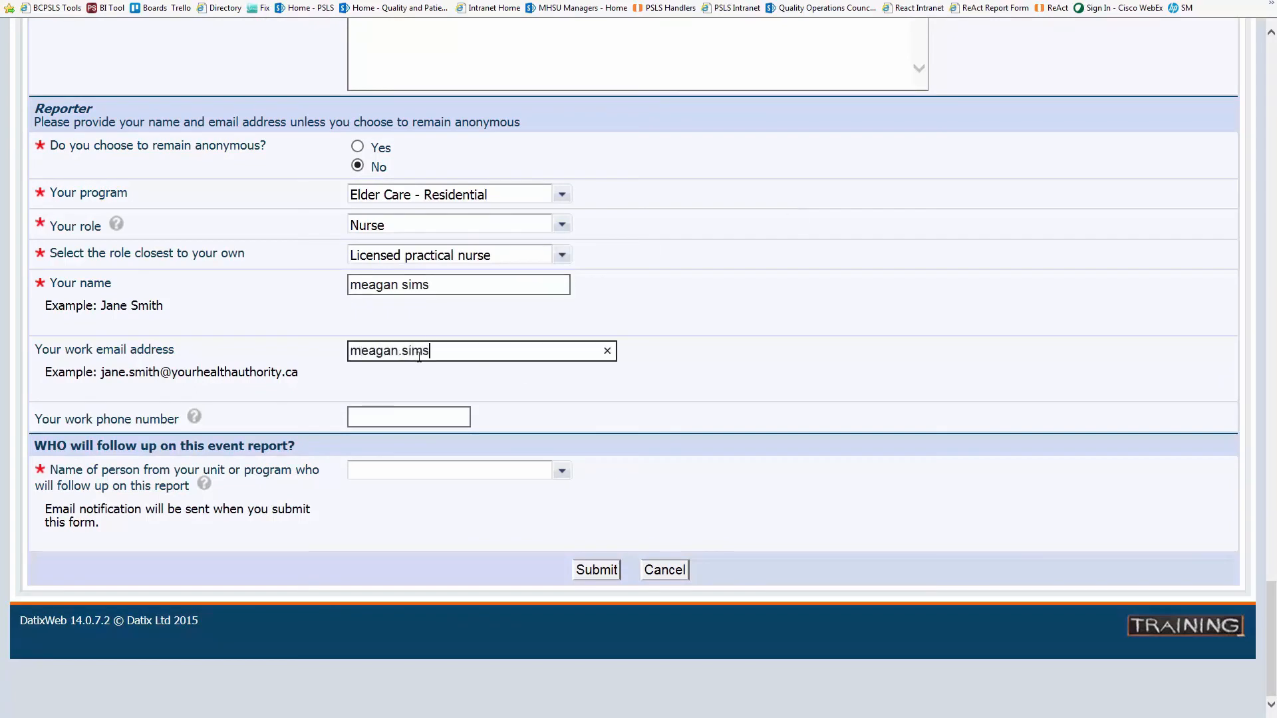
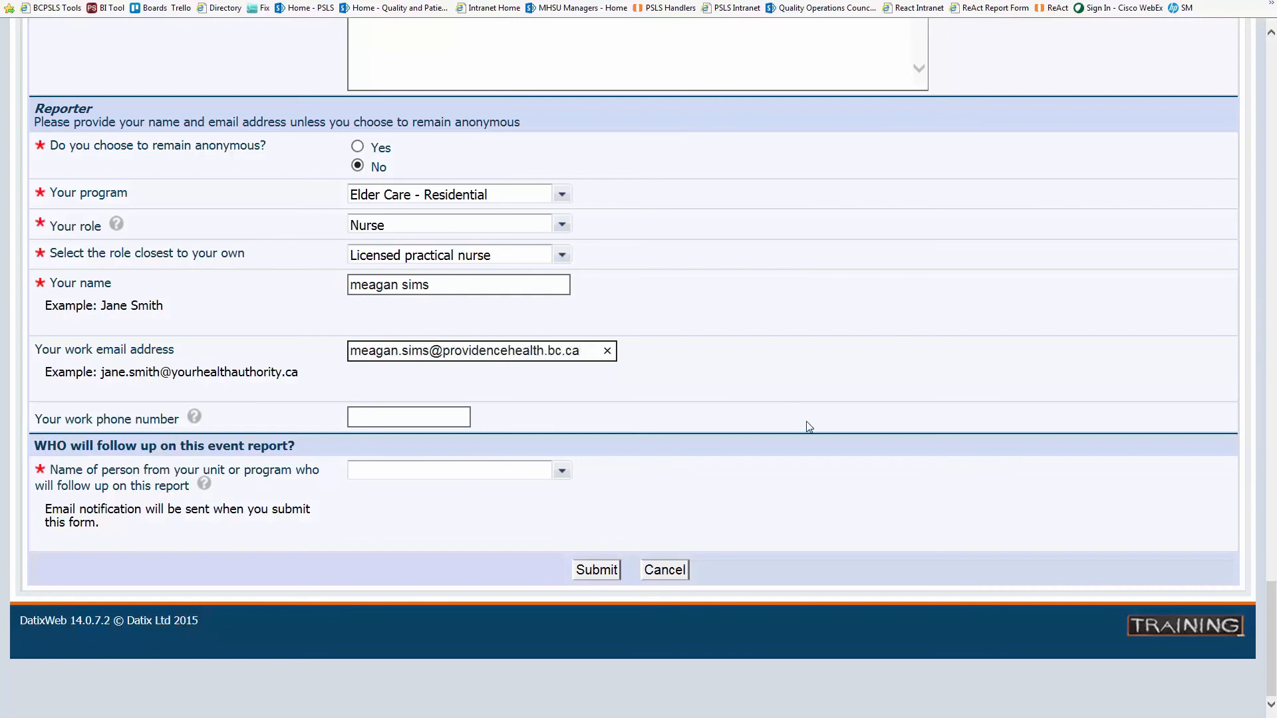
{"action": "left_click", "coordinate": [811, 415]}
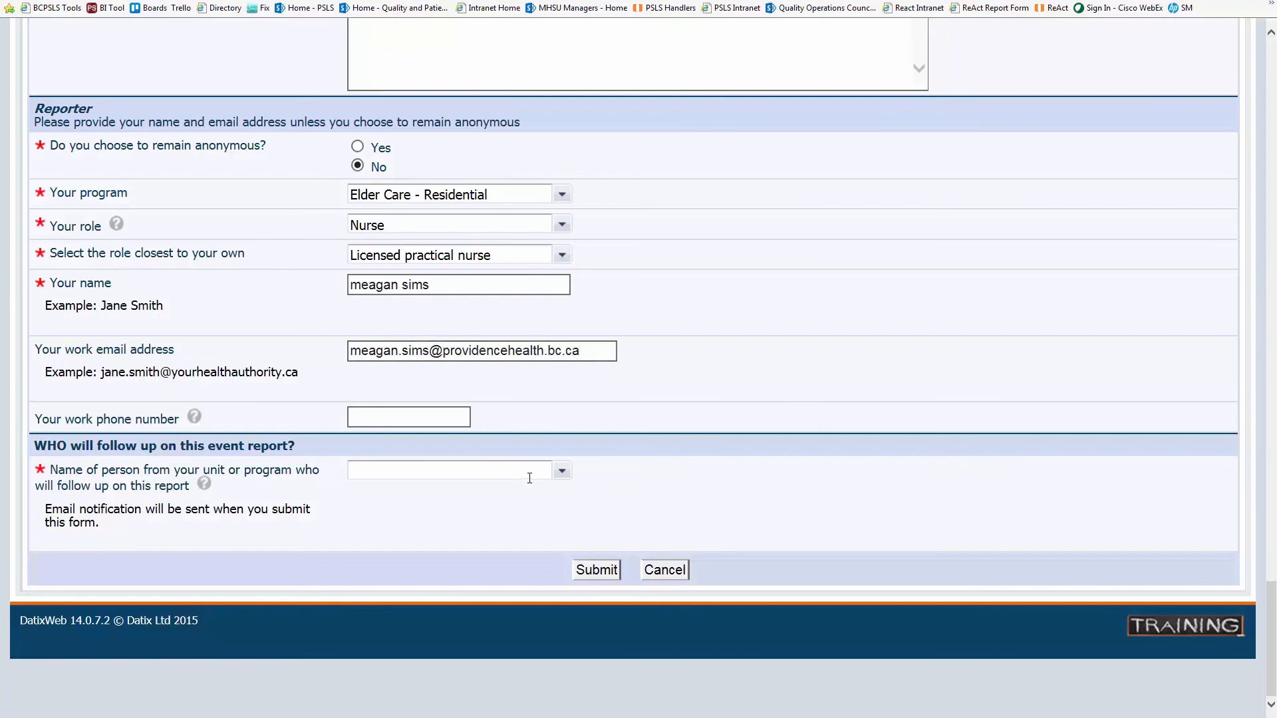
{"action": "left_click", "coordinate": [562, 472]}
{"action": "scroll", "coordinate": [677, 571], "scroll_direction": "down", "scroll_amount": 6}
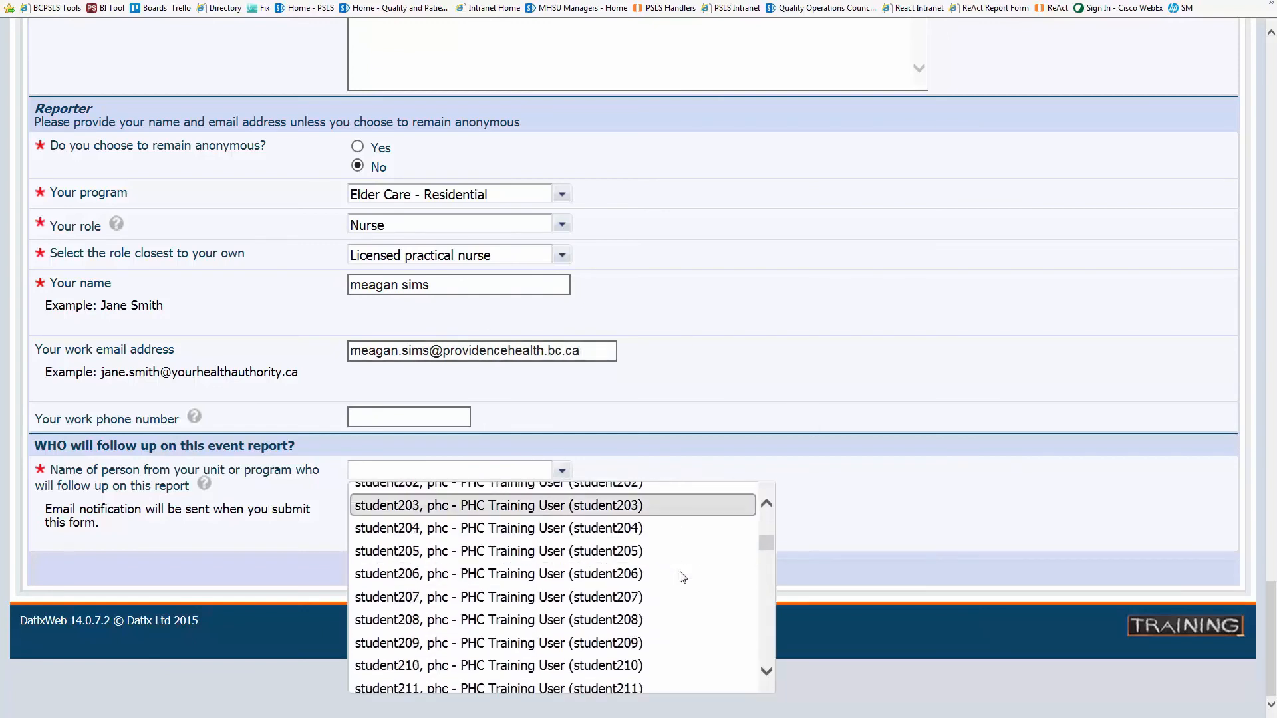
{"action": "scroll", "coordinate": [681, 577], "scroll_direction": "down", "scroll_amount": 20}
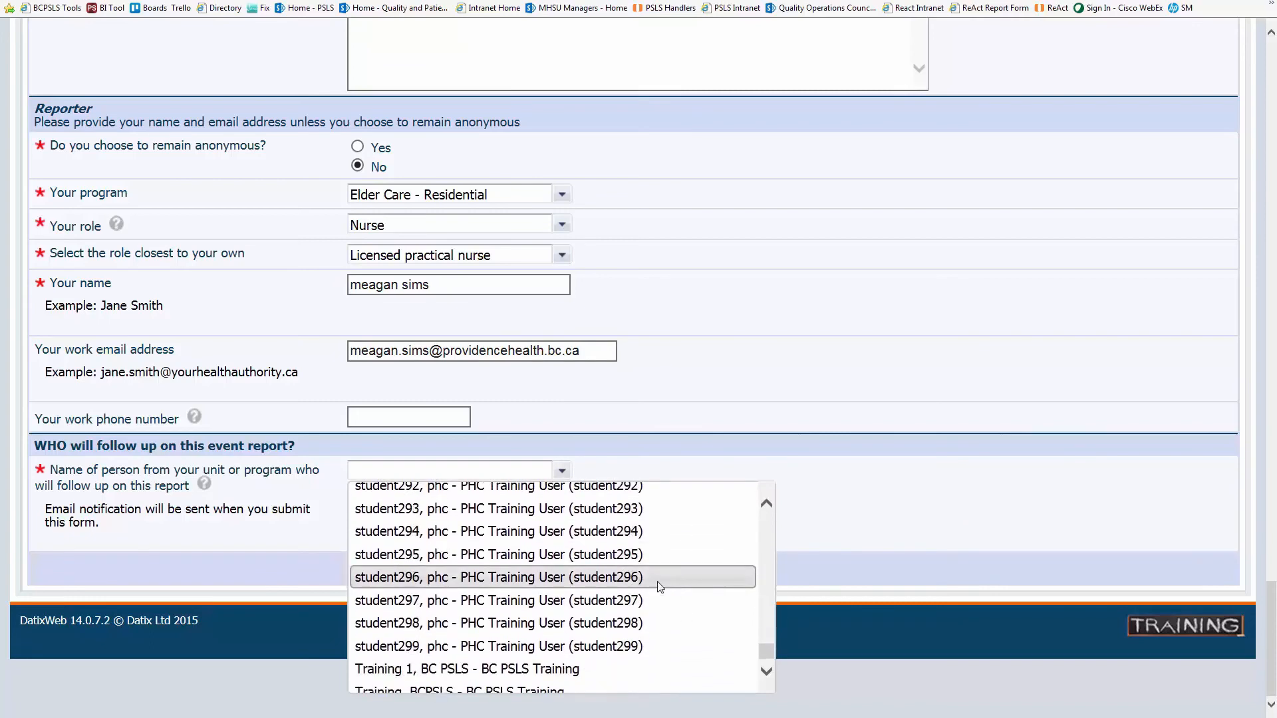
{"action": "left_click", "coordinate": [658, 546]}
{"action": "left_click", "coordinate": [601, 572]}
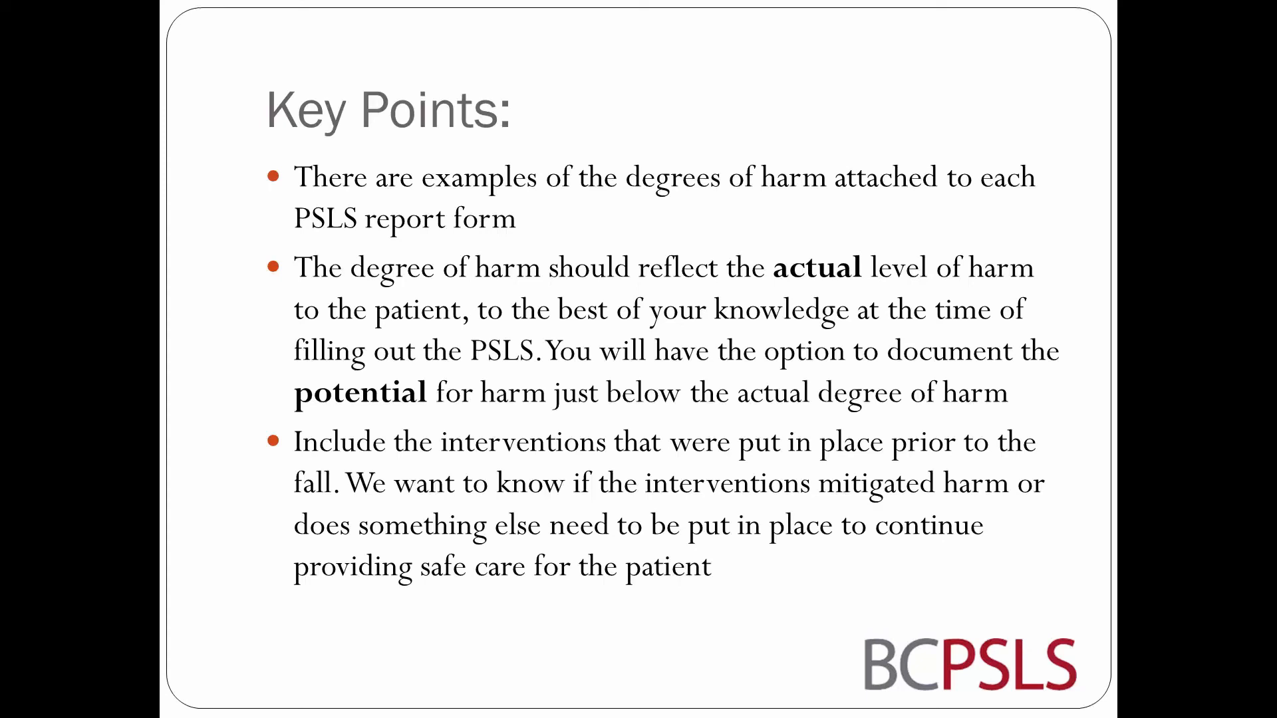
- Advance the slideshow to the Scenario slide about water leaking from a bathroom sink
{"action": "left_click", "coordinate": [1245, 692]}
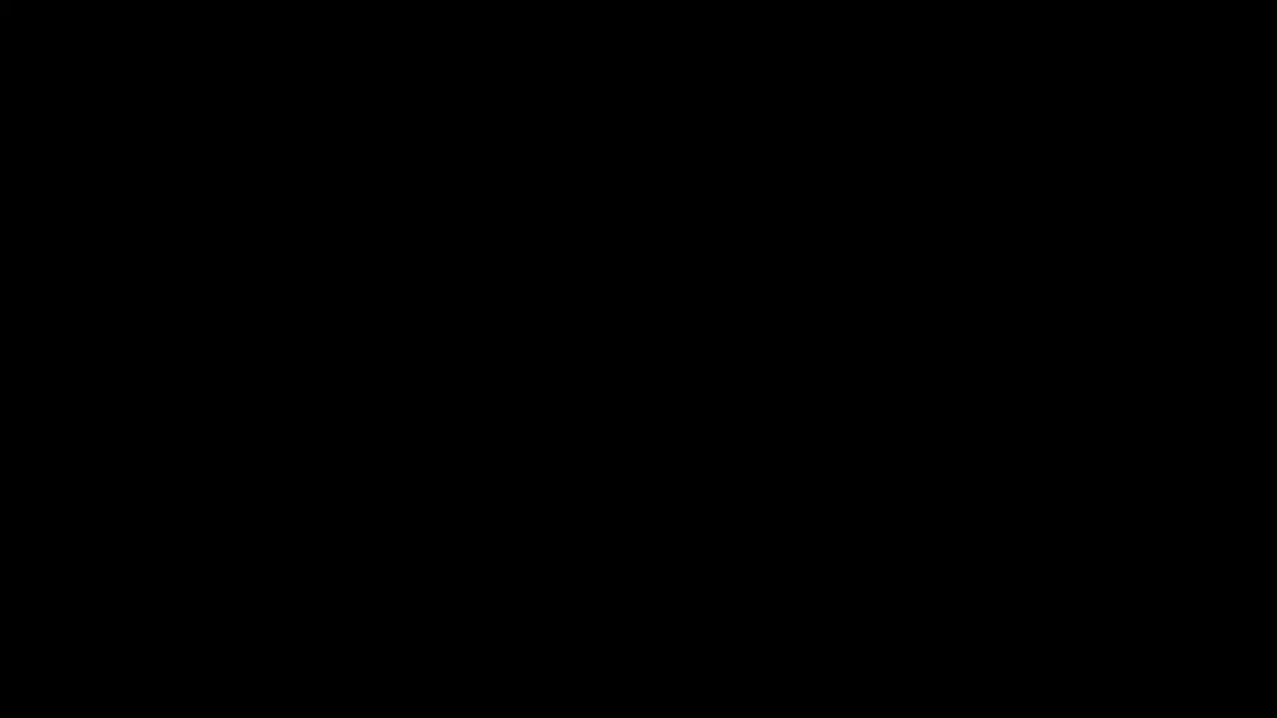
{"action": "mouse_move", "coordinate": [698, 323]}
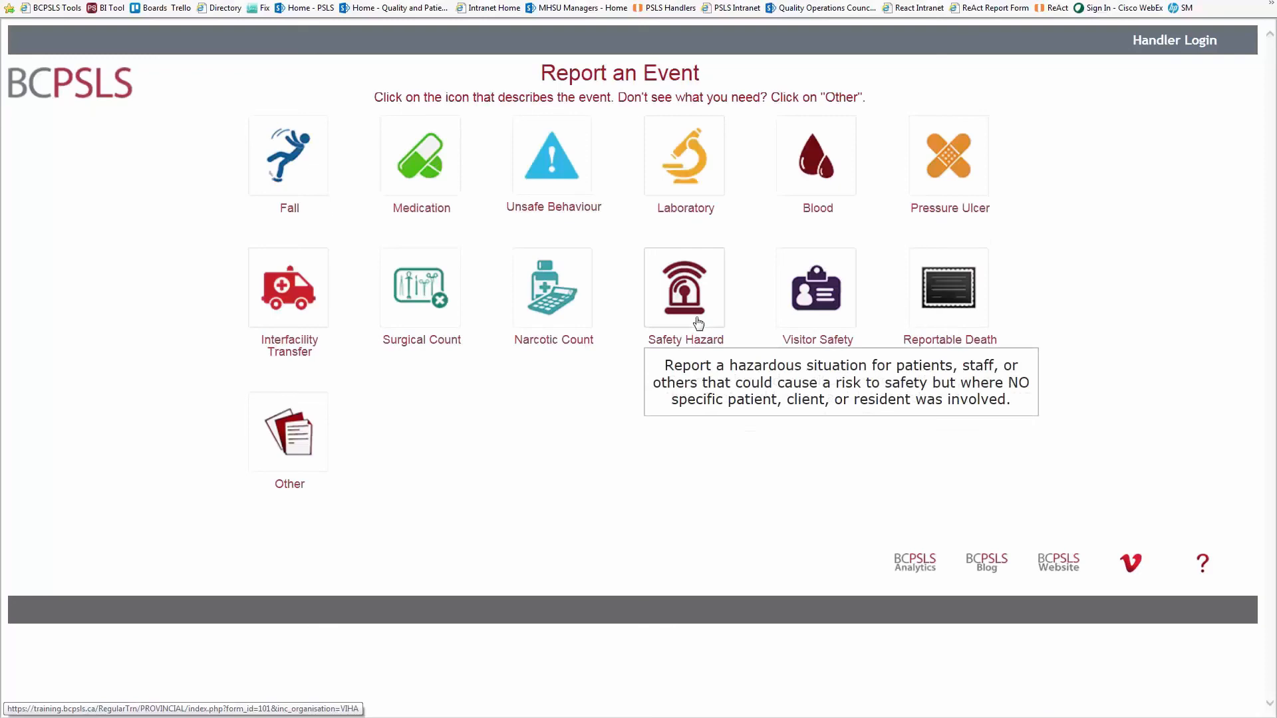
- Start a Safety Hazard report with agency Vancouver Community and facility Vancouver General Hospital
{"action": "left_click", "coordinate": [698, 324]}
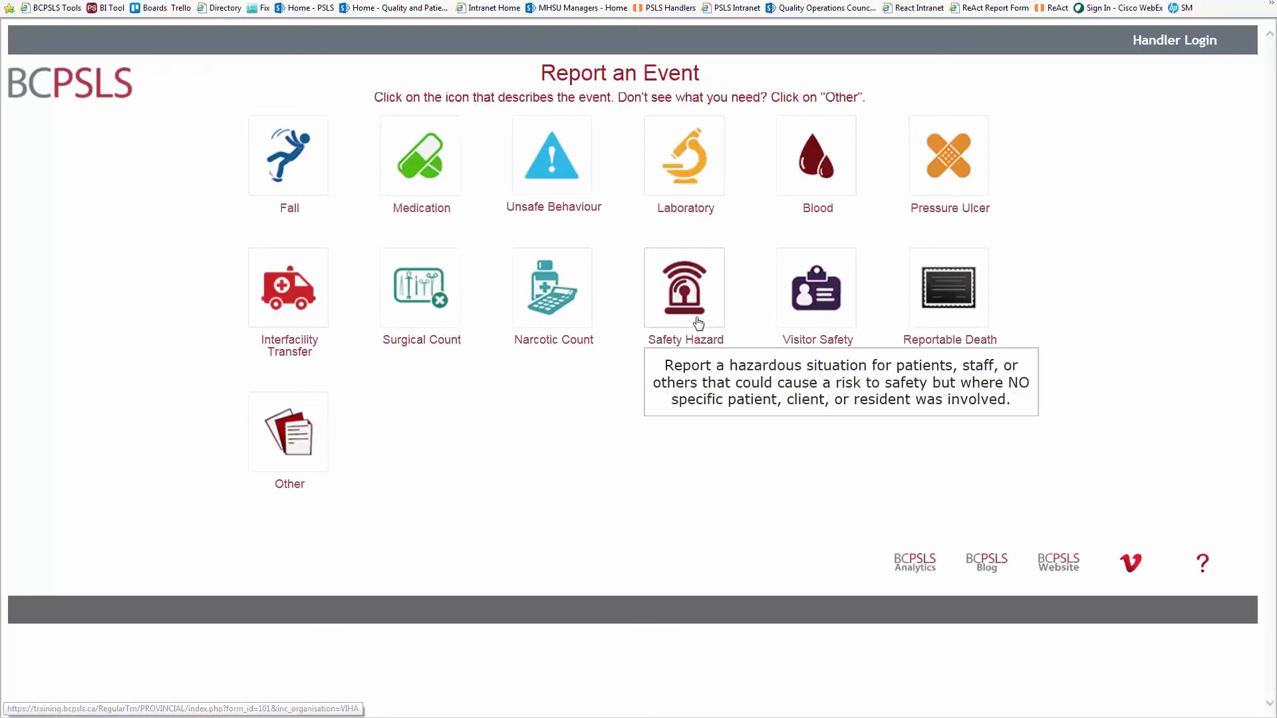
{"action": "left_click", "coordinate": [562, 295]}
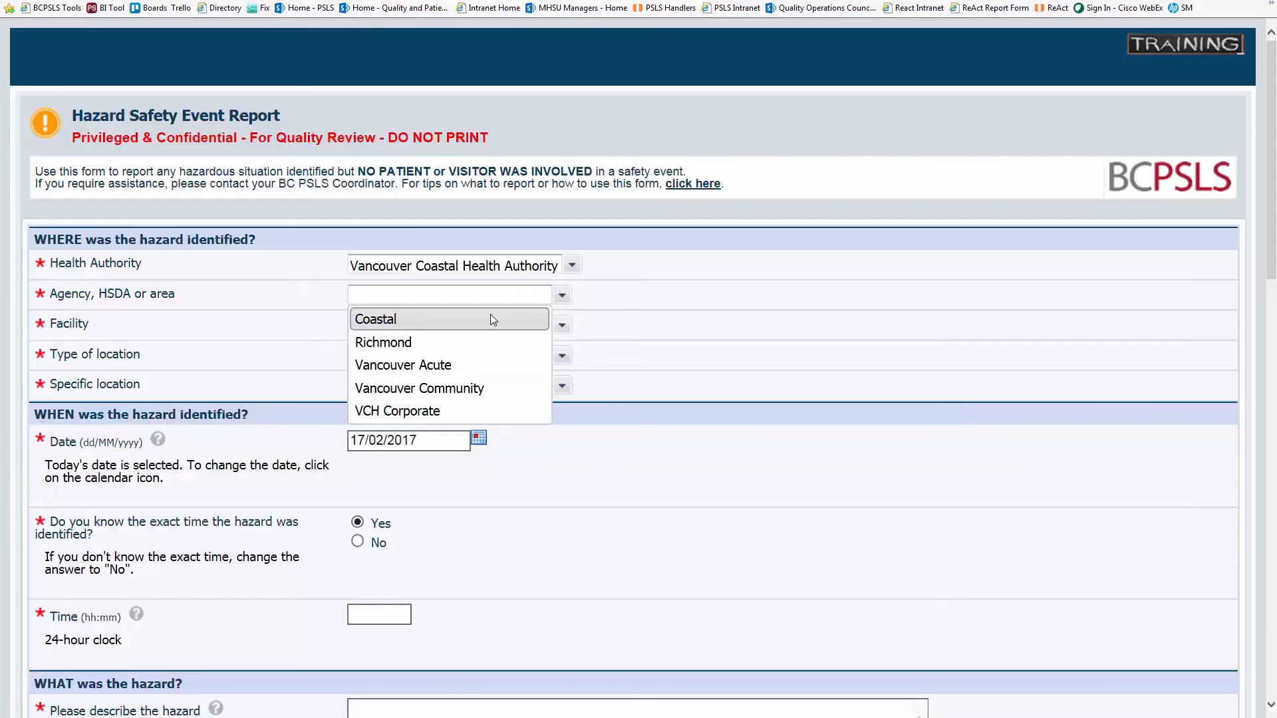
{"action": "left_click", "coordinate": [476, 389]}
{"action": "left_click", "coordinate": [563, 325]}
{"action": "left_click_drag", "start_coordinate": [720, 392], "coordinate": [718, 492]}
{"action": "scroll", "coordinate": [465, 469], "scroll_direction": "up", "scroll_amount": 1}
{"action": "left_click", "coordinate": [431, 430]}
- Set location Inside, non-care area, Washroom, and enter 12:45 as the time found
{"action": "left_click", "coordinate": [558, 360]}
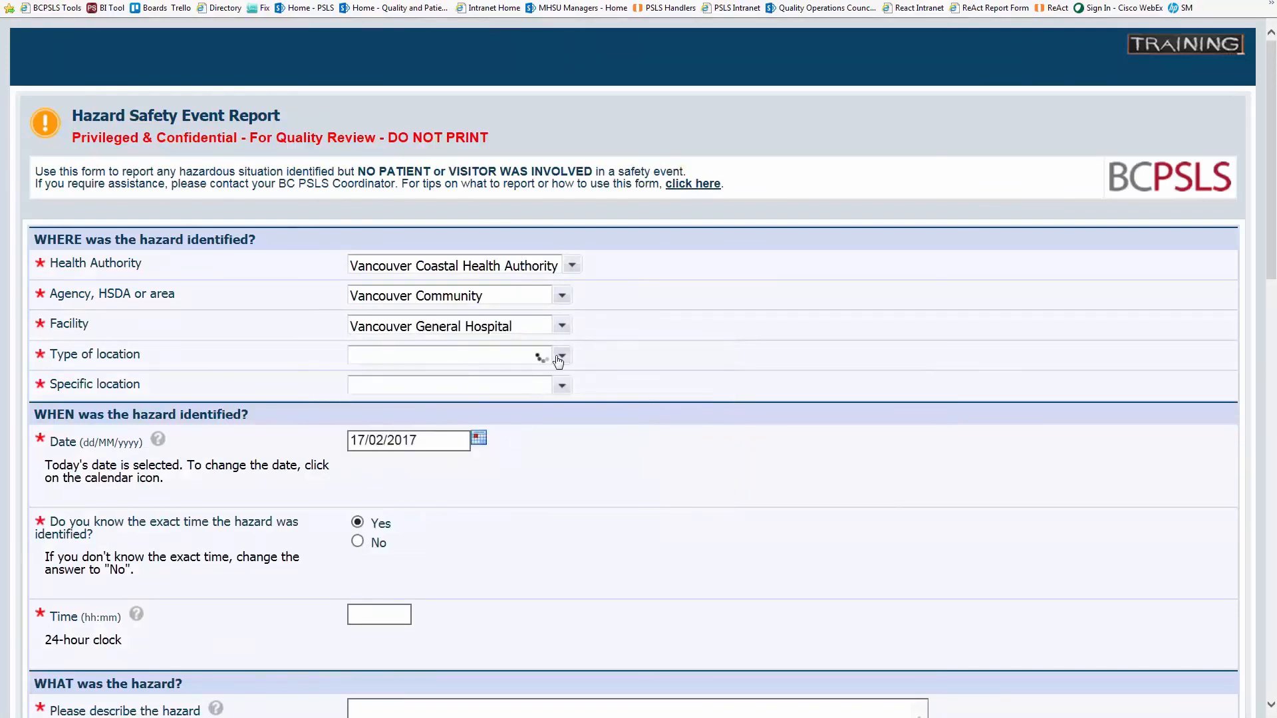
{"action": "left_click", "coordinate": [535, 424]}
{"action": "left_click", "coordinate": [567, 387]}
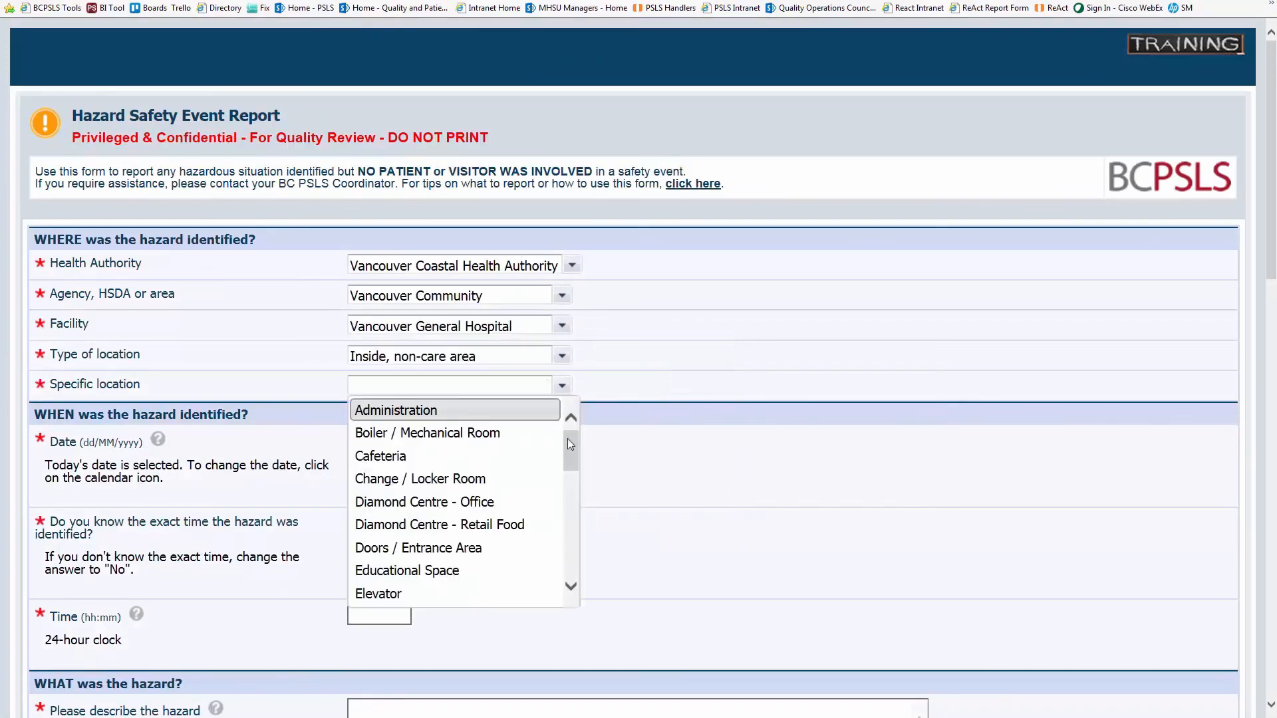
{"action": "left_click_drag", "start_coordinate": [568, 438], "coordinate": [587, 572]}
{"action": "left_click", "coordinate": [390, 551]}
{"action": "scroll", "coordinate": [737, 488], "scroll_direction": "down", "scroll_amount": 1}
{"action": "scroll", "coordinate": [737, 488], "scroll_direction": "down", "scroll_amount": 1}
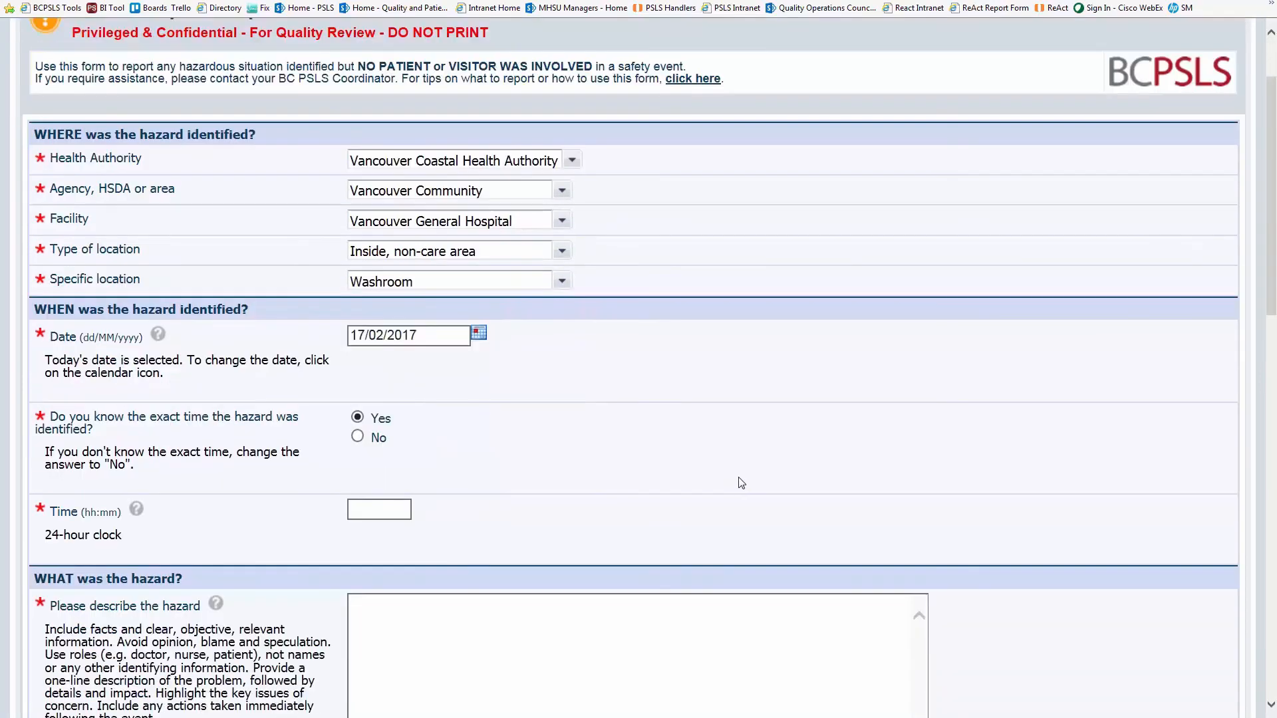
{"action": "scroll", "coordinate": [743, 479], "scroll_direction": "down", "scroll_amount": 2}
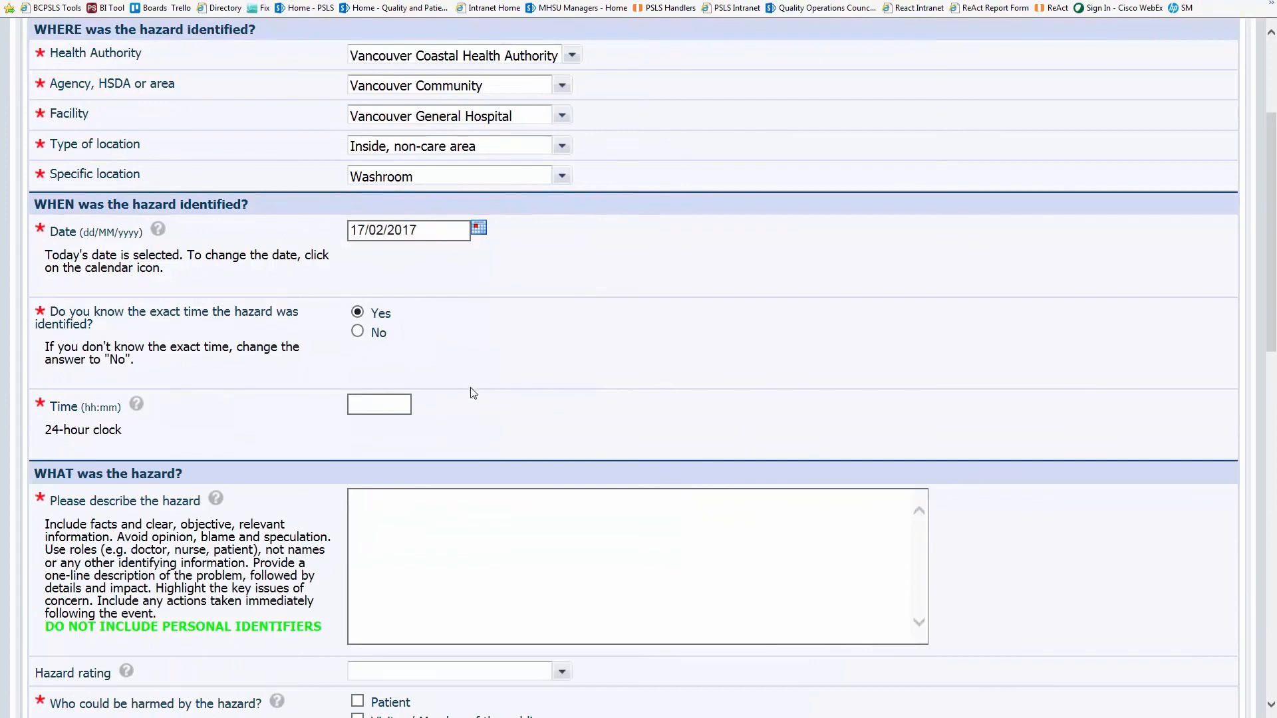
{"action": "left_click", "coordinate": [387, 401]}
{"action": "type", "text": "12:"}
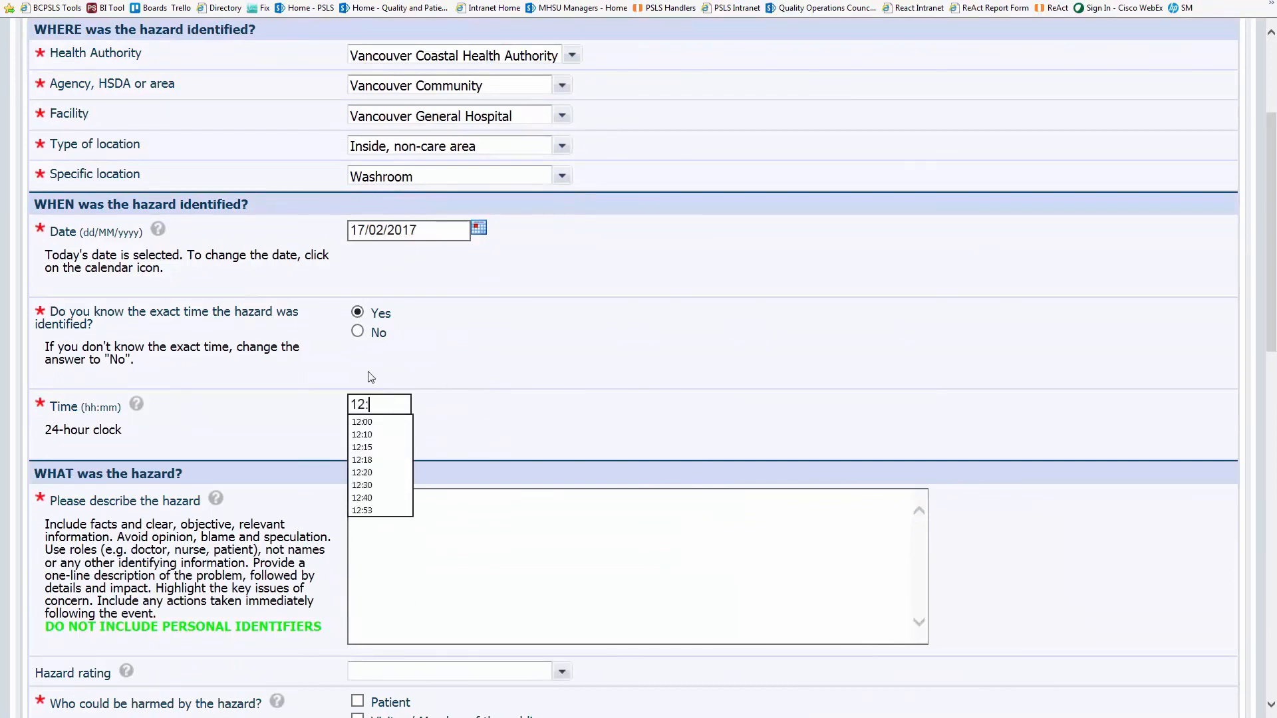
{"action": "type", "text": "45"}
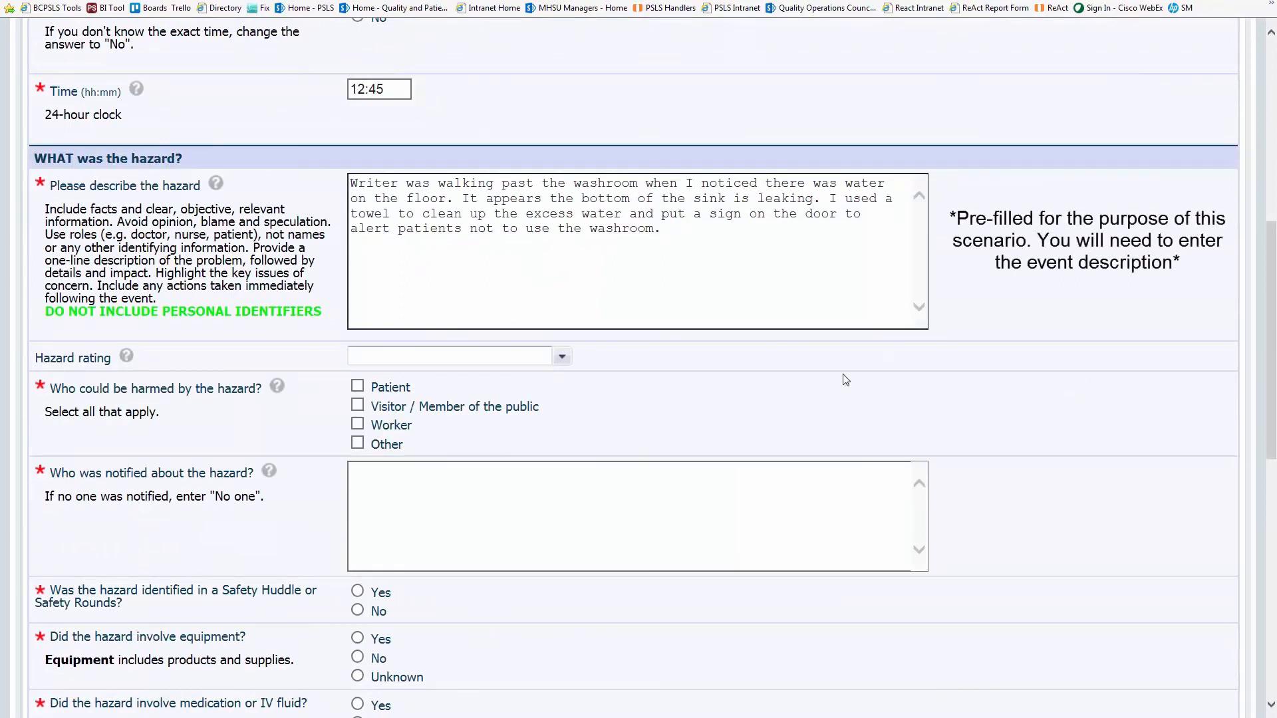
- Rate the hazard Moderate and mark patients, visitors and workers as possibly harmed
{"action": "left_click", "coordinate": [562, 357]}
{"action": "left_click", "coordinate": [484, 403]}
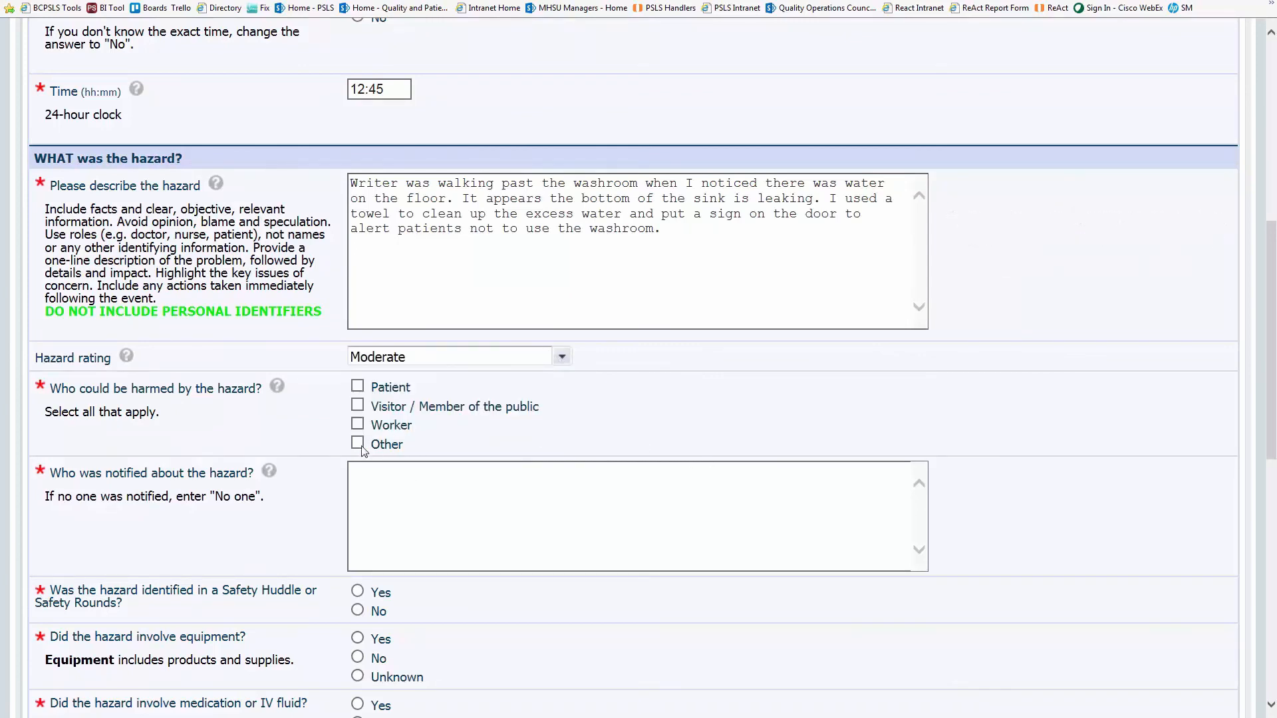
{"action": "left_click", "coordinate": [358, 389]}
{"action": "left_click", "coordinate": [358, 407]}
{"action": "left_click", "coordinate": [358, 425]}
- Note that facilities maintenance was called and someone arrived shortly after to fix the leak
{"action": "left_click", "coordinate": [410, 531]}
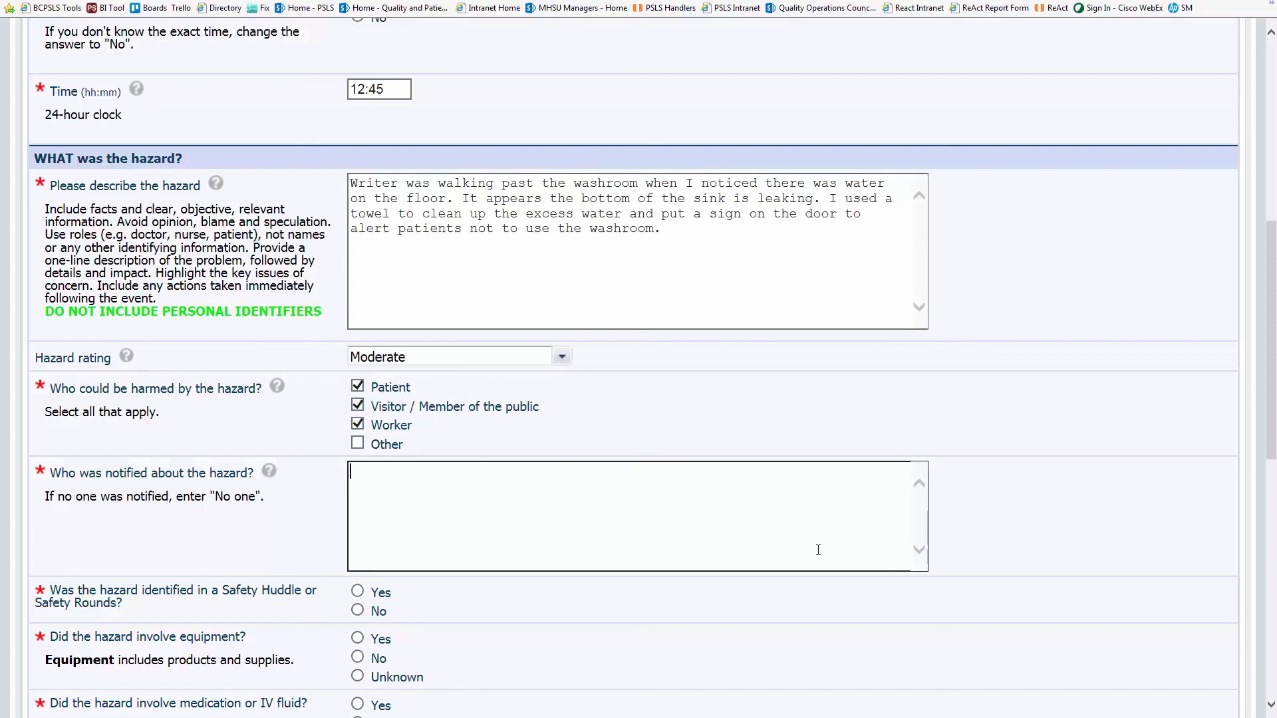
{"action": "type", "text": "call placed to facilities maintenance"}
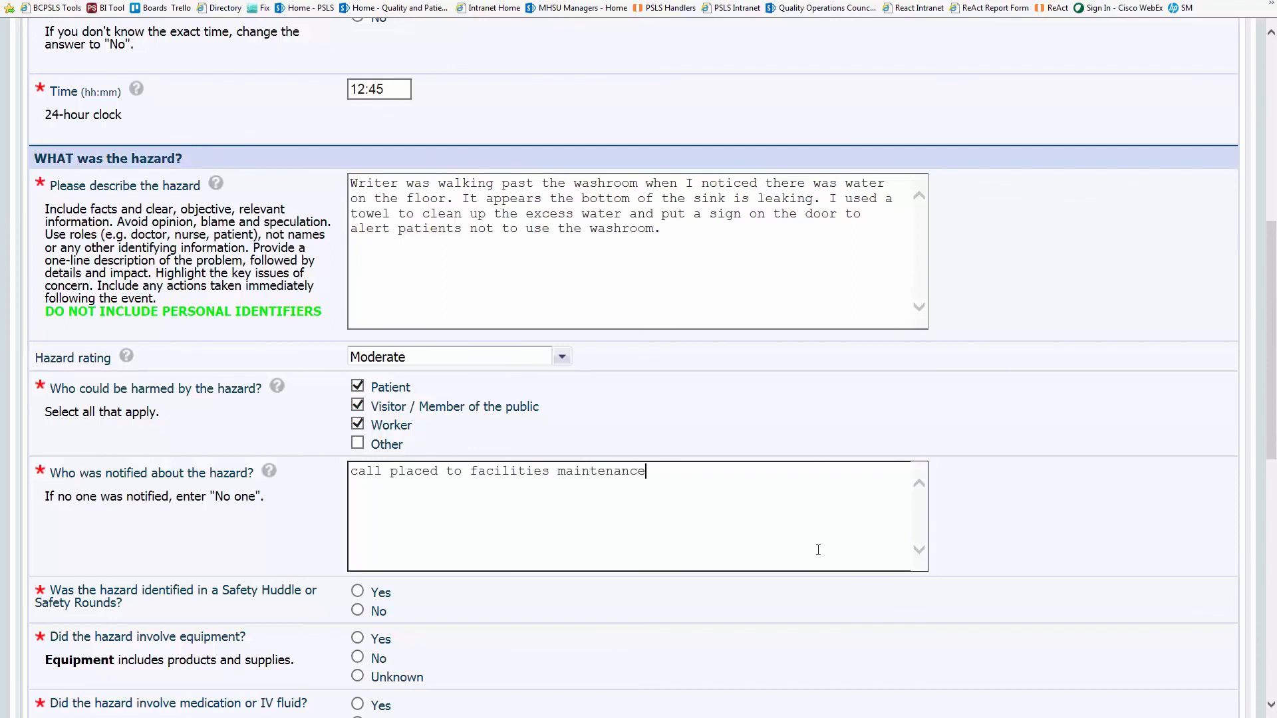
{"action": "type", "text": " dep"}
{"action": "key", "text": "BackSpace"}
{"action": "type", "text": "eone arrived shoru"}
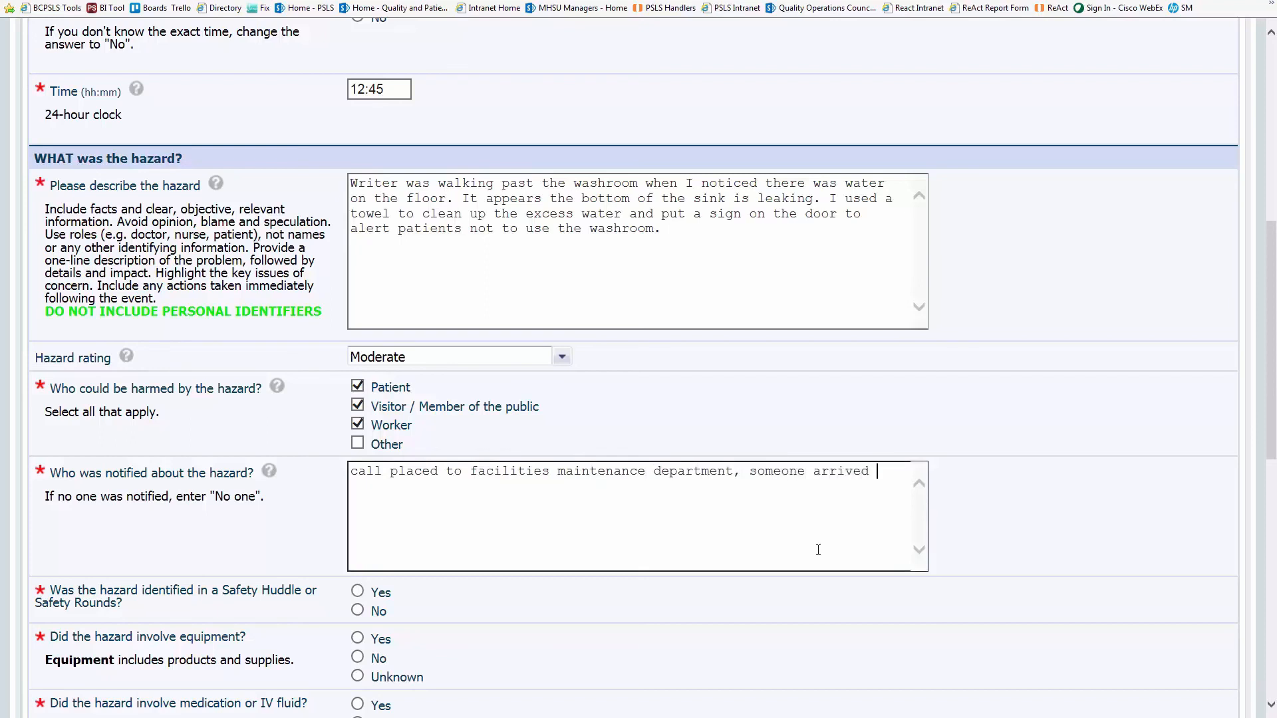
{"action": "key", "text": "BackSpace"}
{"action": "key", "text": "BackSpace"}
{"action": "type", "text": "rtly after to fix the lea"}
{"action": "scroll", "coordinate": [814, 519], "scroll_direction": "down", "scroll_amount": 3}
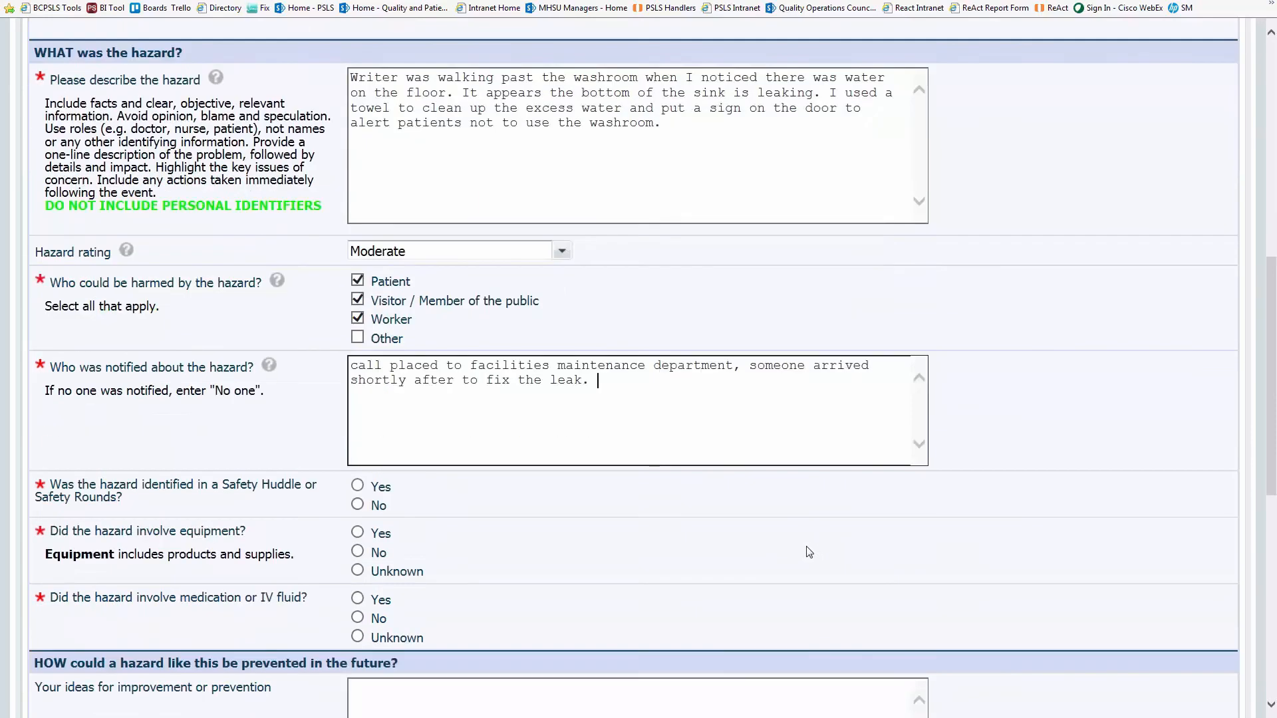
- Answer No to the Safety Huddle question and record that the hazard involved equipment
{"action": "left_click", "coordinate": [360, 406]}
{"action": "scroll", "coordinate": [687, 425], "scroll_direction": "down", "scroll_amount": 3}
{"action": "left_click", "coordinate": [358, 218]}
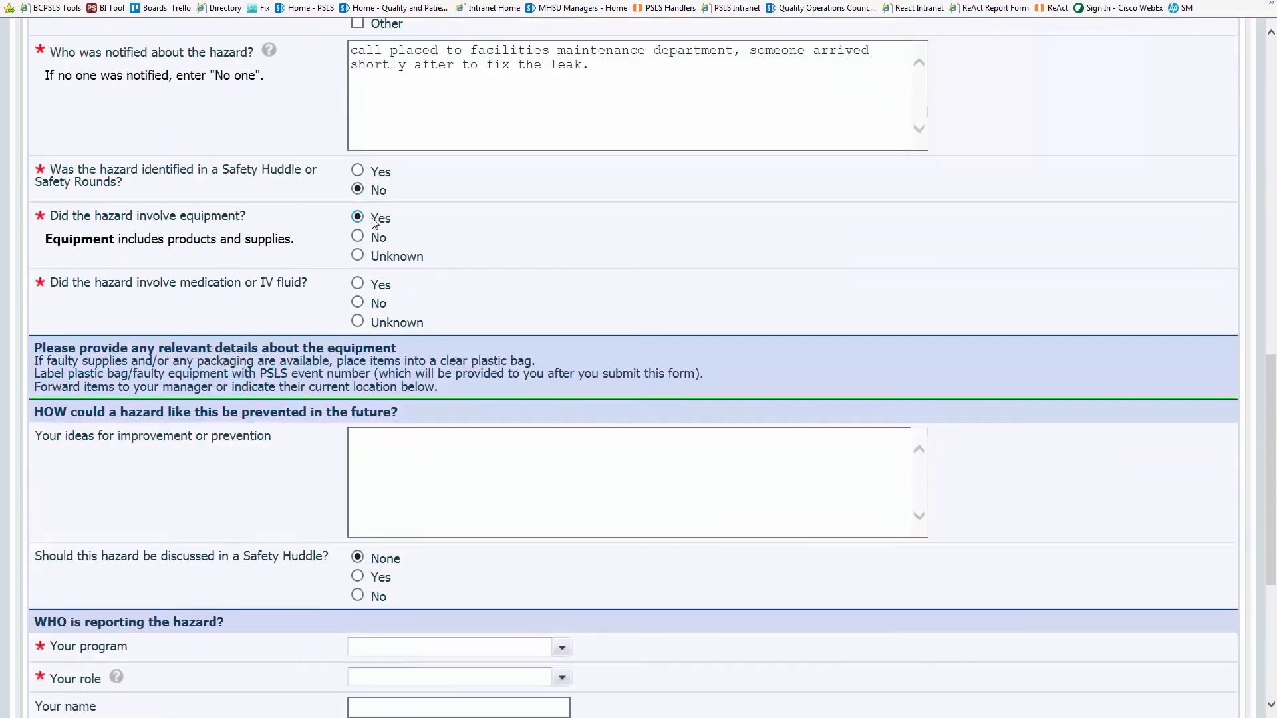
{"action": "scroll", "coordinate": [821, 276], "scroll_direction": "down", "scroll_amount": 3}
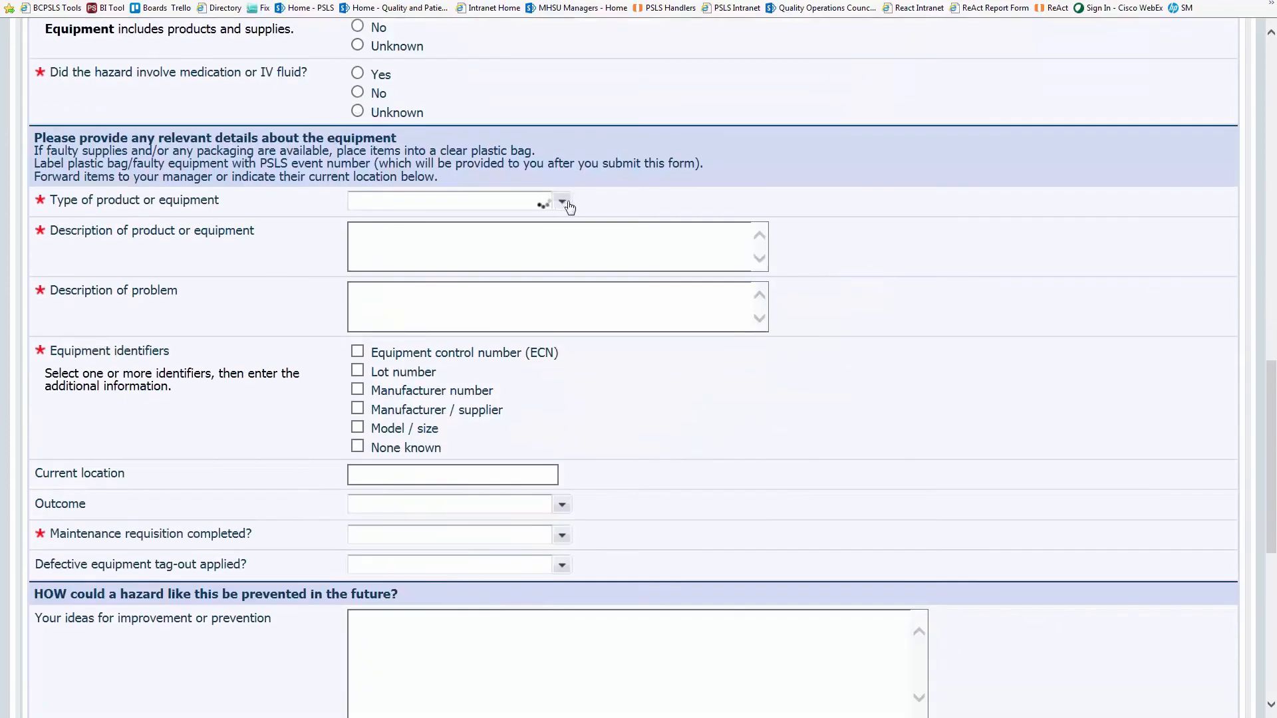
- Set the equipment type to Other, product 'sink' and problem 'leaking'
{"action": "left_click", "coordinate": [563, 202]}
{"action": "scroll", "coordinate": [626, 286], "scroll_direction": "down", "scroll_amount": 1}
{"action": "scroll", "coordinate": [626, 286], "scroll_direction": "down", "scroll_amount": 5}
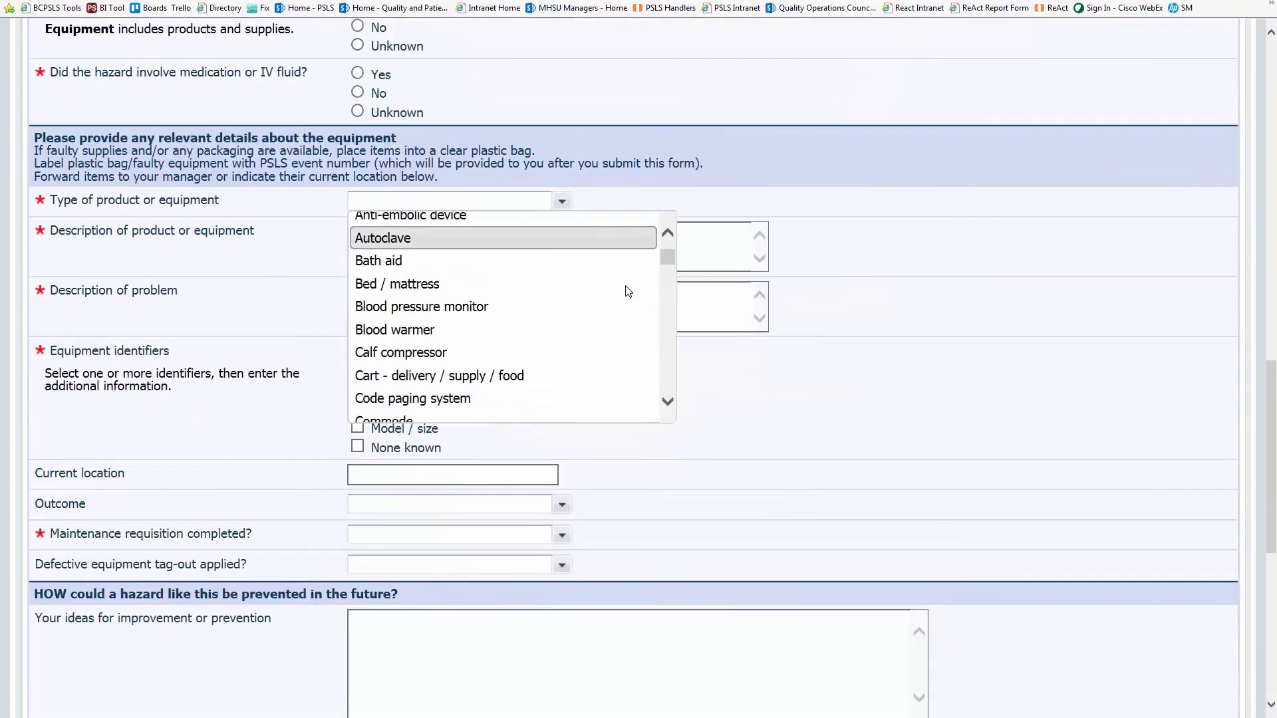
{"action": "scroll", "coordinate": [626, 294], "scroll_direction": "down", "scroll_amount": 8}
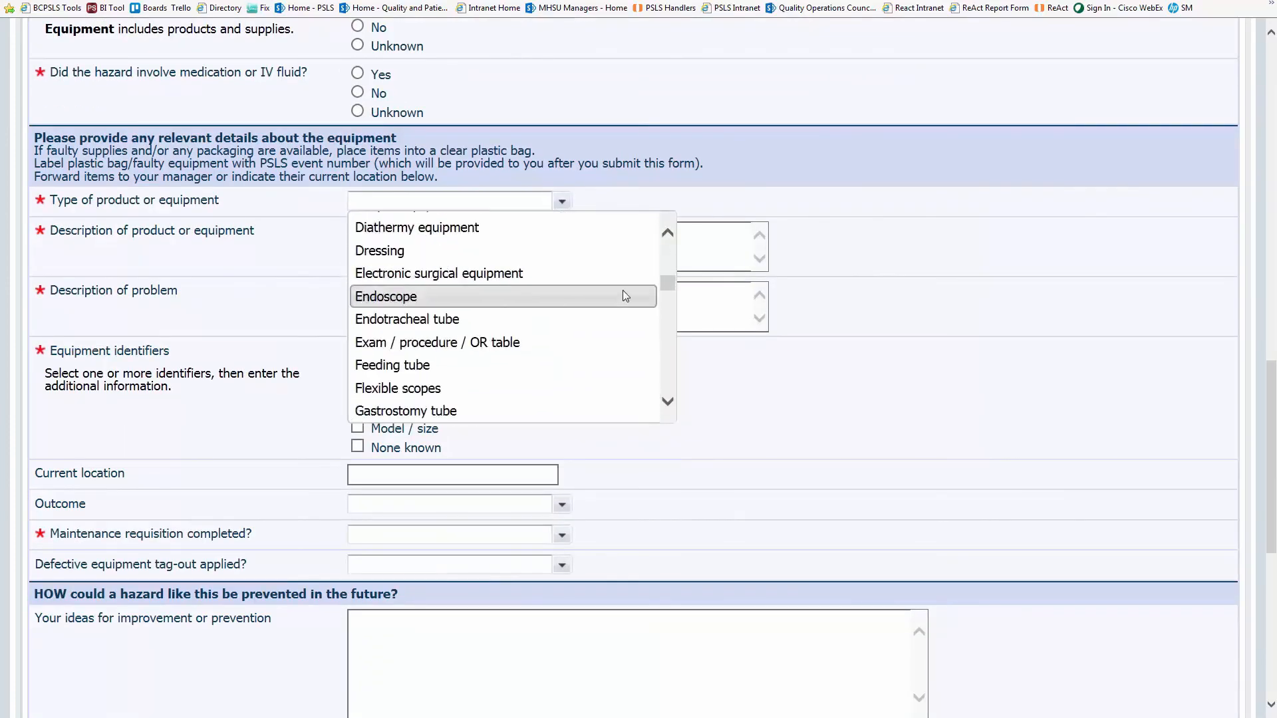
{"action": "scroll", "coordinate": [626, 303], "scroll_direction": "down", "scroll_amount": 7}
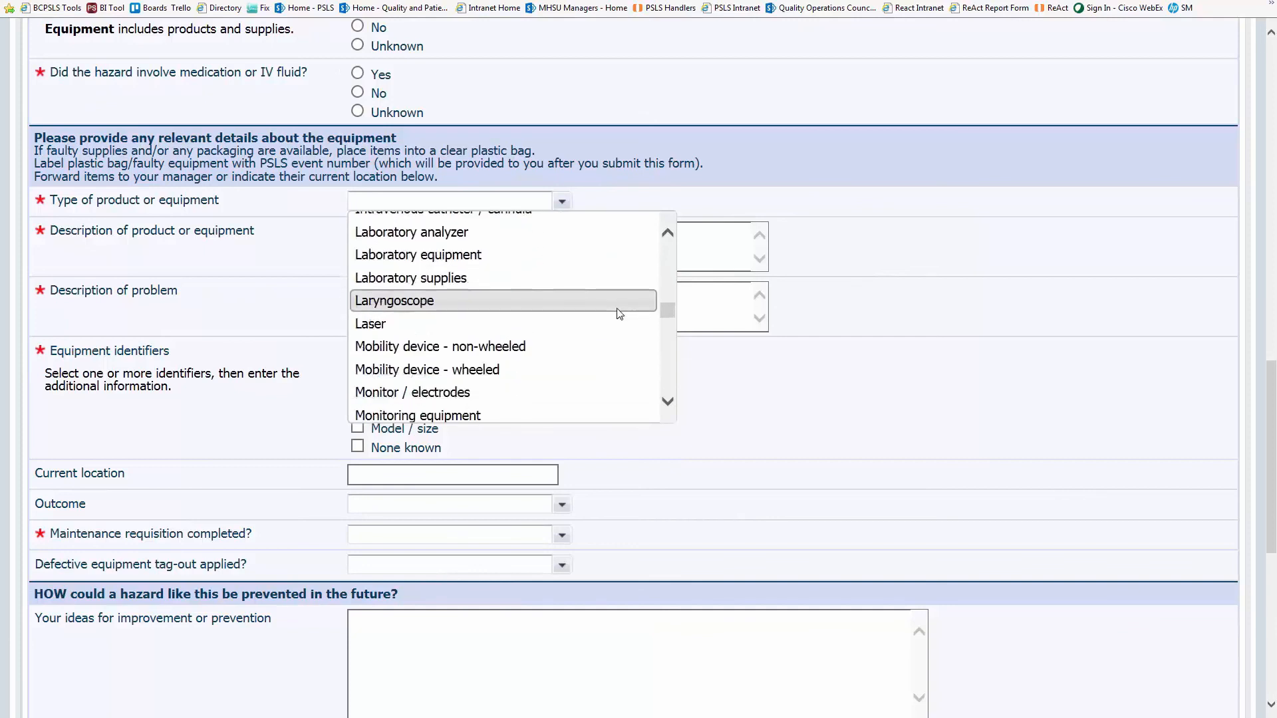
{"action": "scroll", "coordinate": [613, 341], "scroll_direction": "down", "scroll_amount": 6}
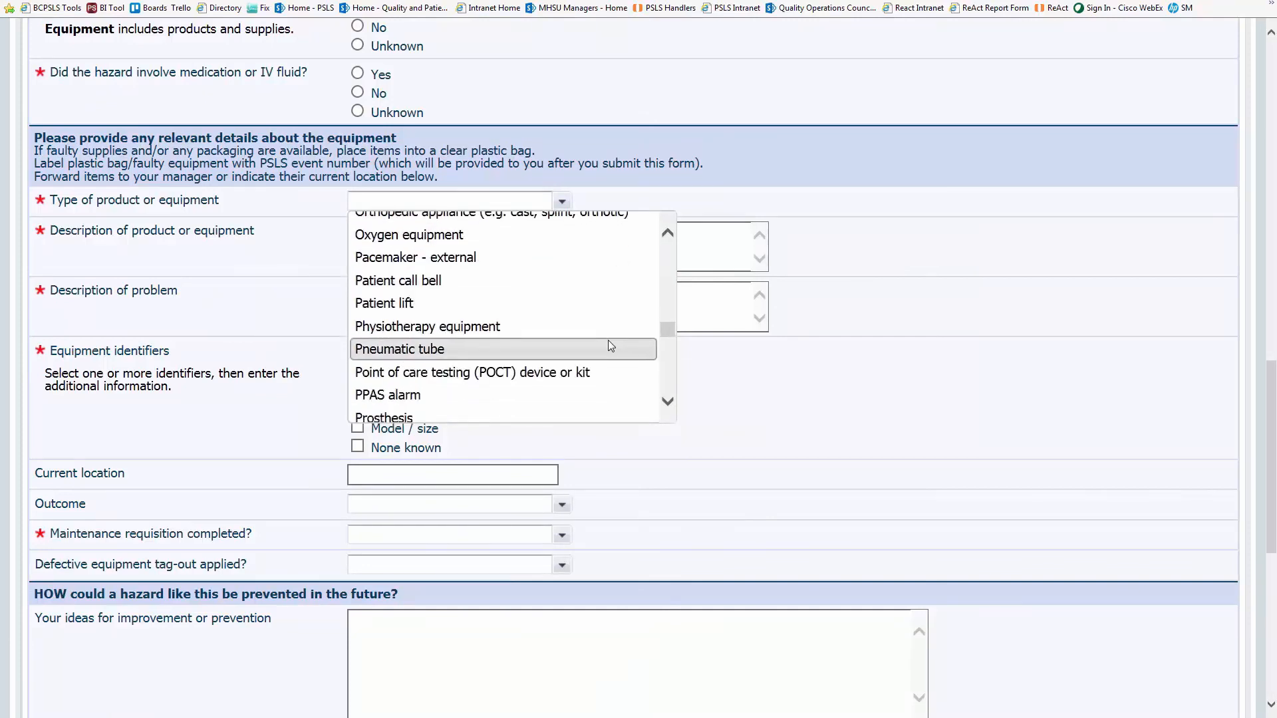
{"action": "scroll", "coordinate": [604, 346], "scroll_direction": "down", "scroll_amount": 10}
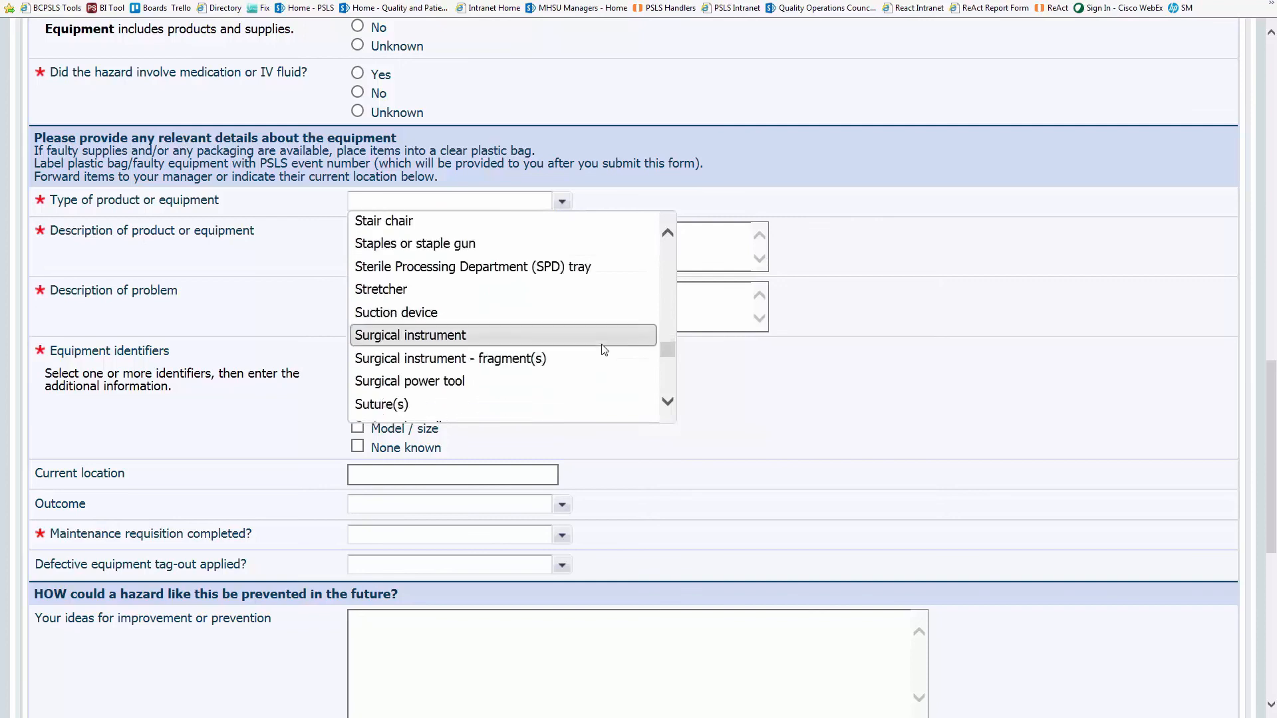
{"action": "left_click", "coordinate": [560, 421]}
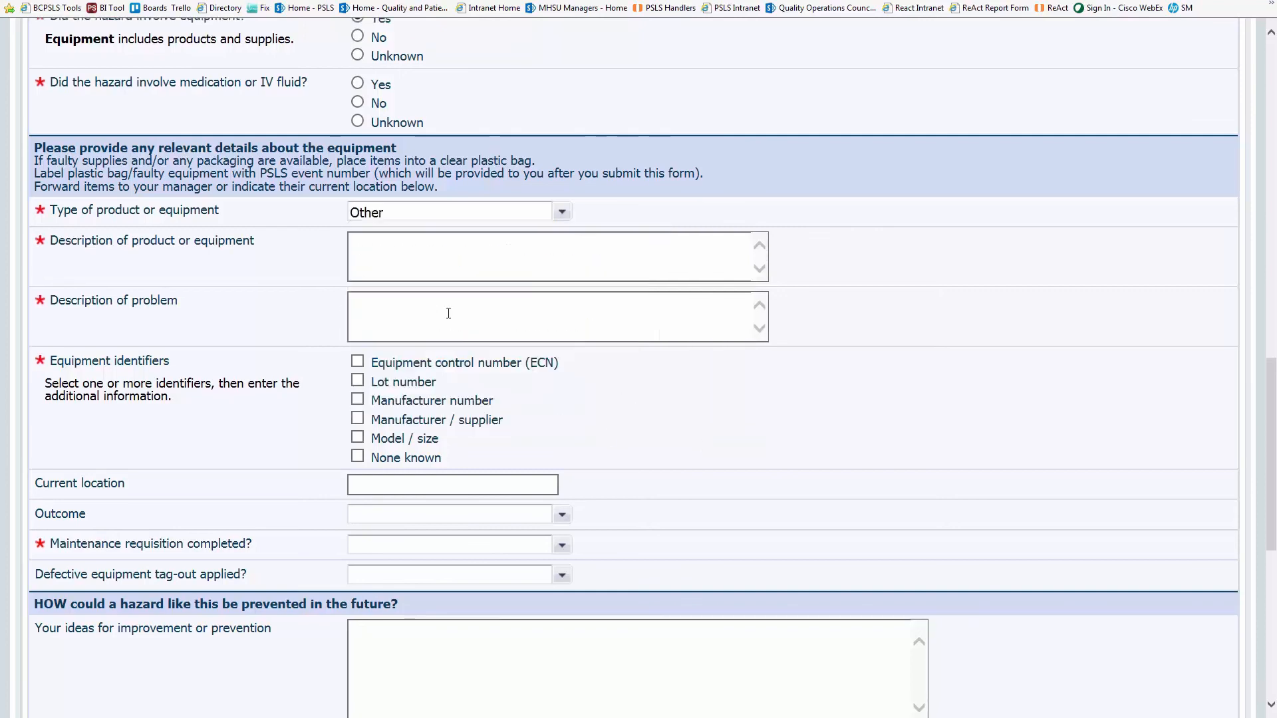
{"action": "left_click", "coordinate": [725, 269]}
{"action": "type", "text": "sink"}
{"action": "left_click", "coordinate": [377, 304]}
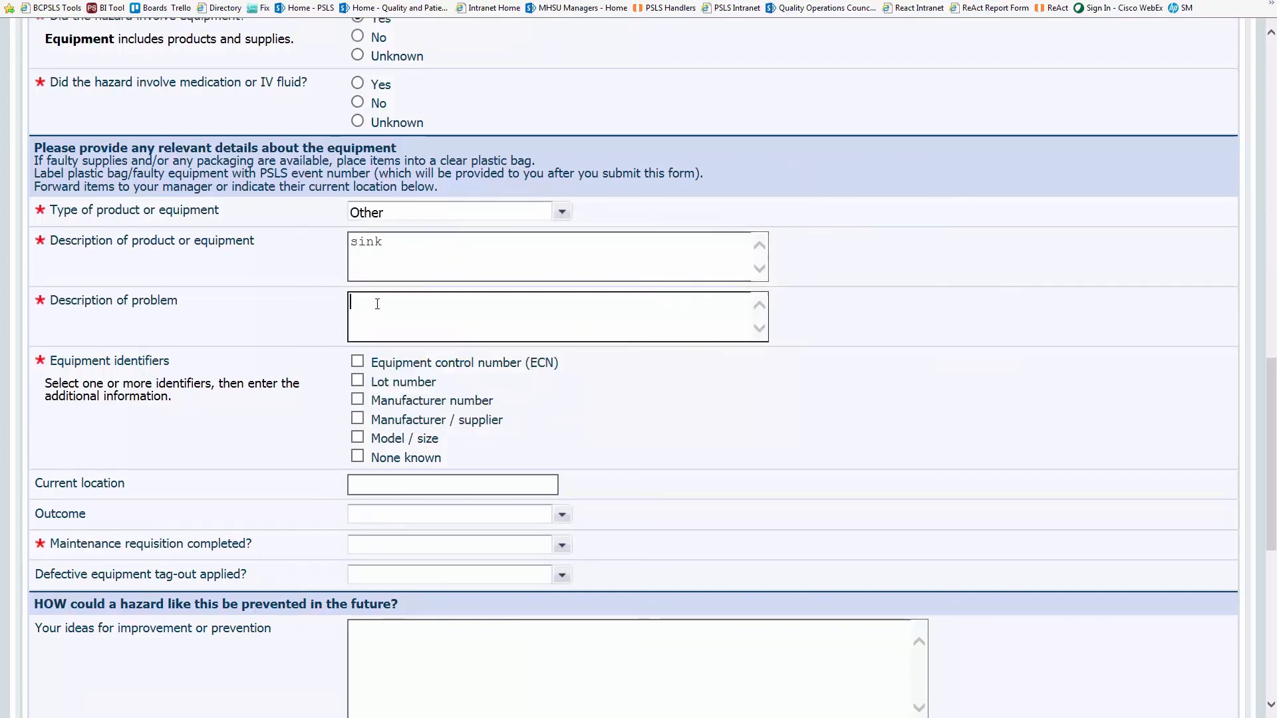
{"action": "type", "text": "leaking"}
- Mark identifiers None known, location 3rd floor, and maintenance requisition completed Yes
{"action": "left_click", "coordinate": [358, 457]}
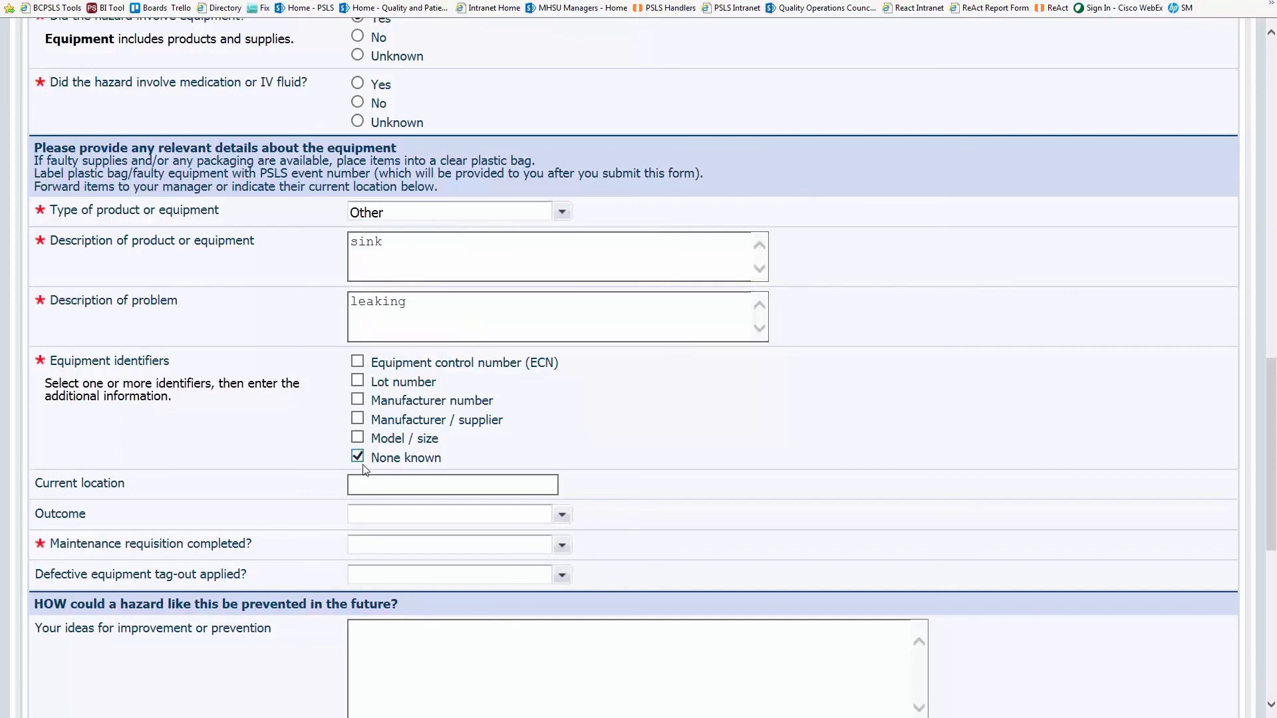
{"action": "key", "text": "Tab"}
{"action": "type", "text": "3rd floor"}
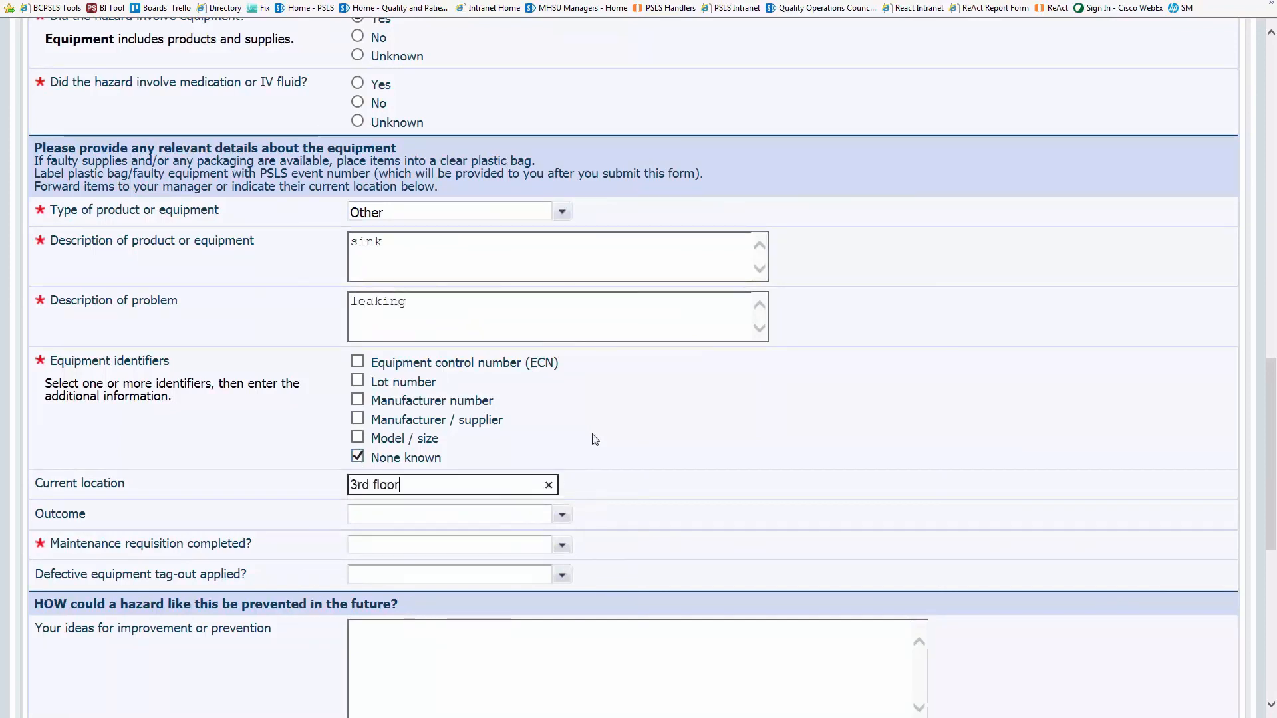
{"action": "left_click", "coordinate": [696, 510]}
{"action": "left_click", "coordinate": [562, 545]}
{"action": "left_click", "coordinate": [492, 570]}
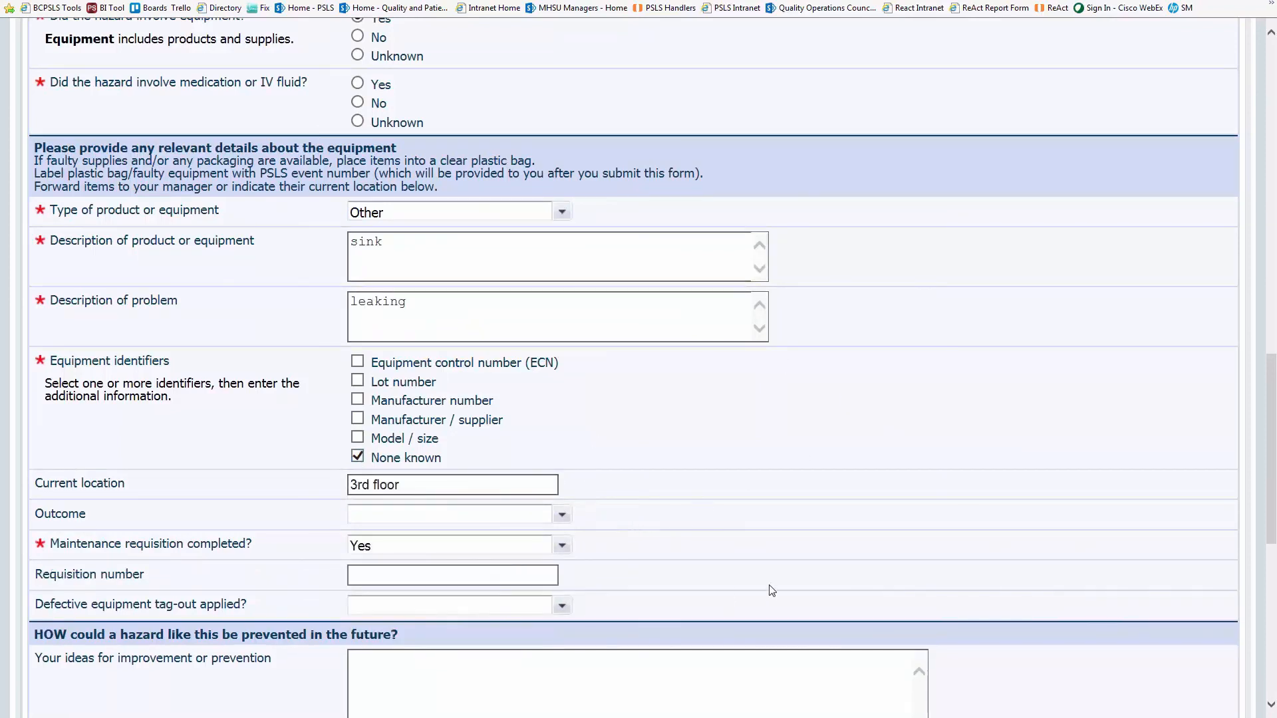
- Set the reporter's program to Nursing Support Services and role to Employee
{"action": "scroll", "coordinate": [991, 539], "scroll_direction": "down", "scroll_amount": 2}
{"action": "scroll", "coordinate": [1007, 531], "scroll_direction": "down", "scroll_amount": 8}
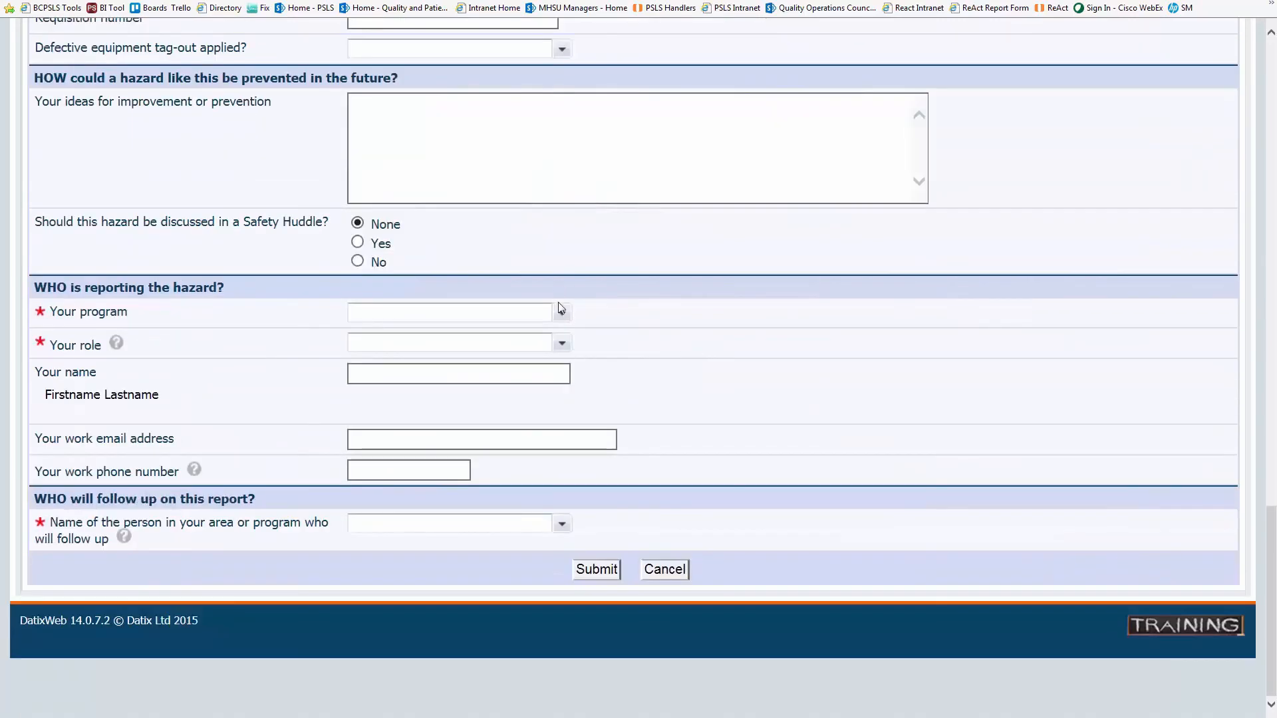
{"action": "left_click", "coordinate": [562, 312]}
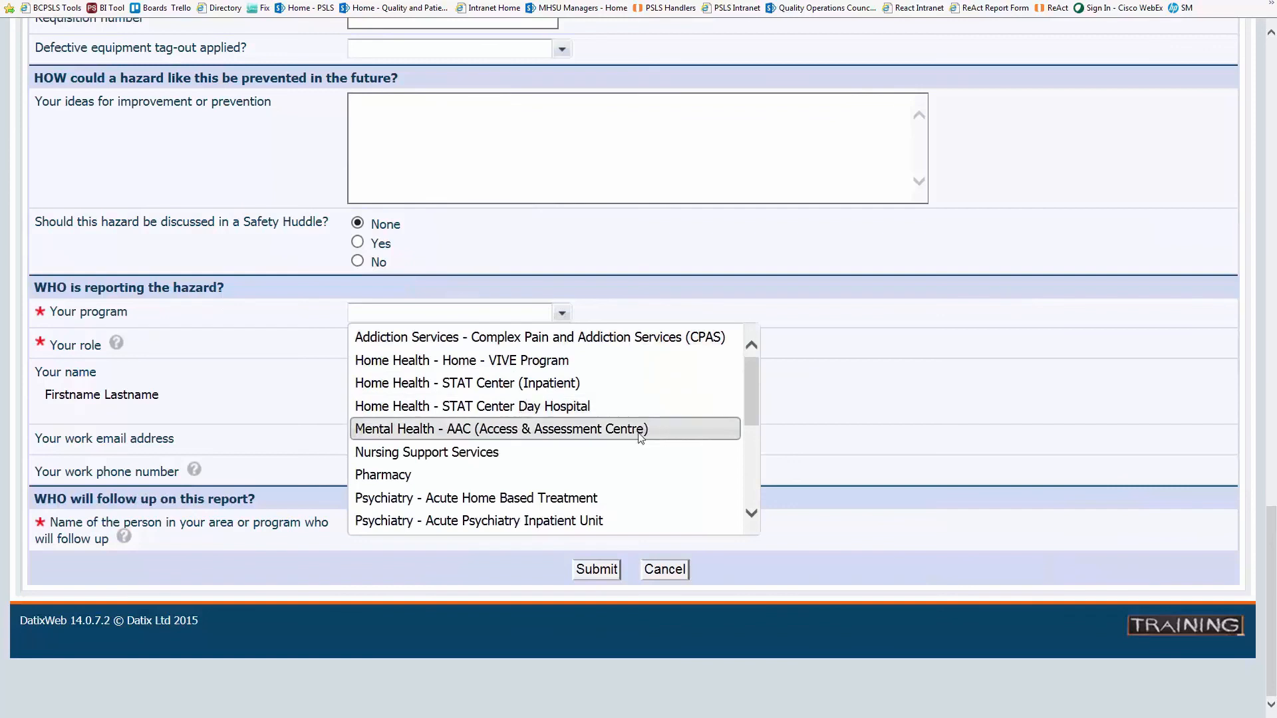
{"action": "left_click", "coordinate": [633, 452]}
{"action": "left_click", "coordinate": [562, 344]}
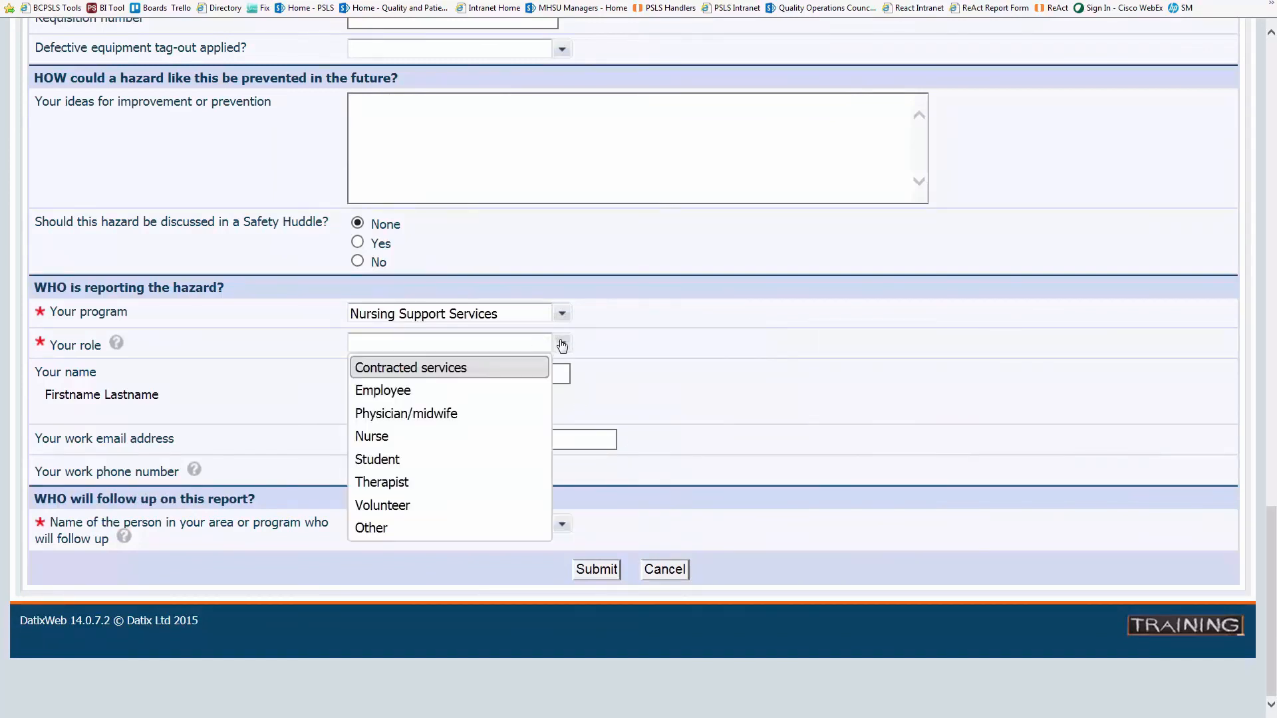
{"action": "left_click", "coordinate": [529, 391]}
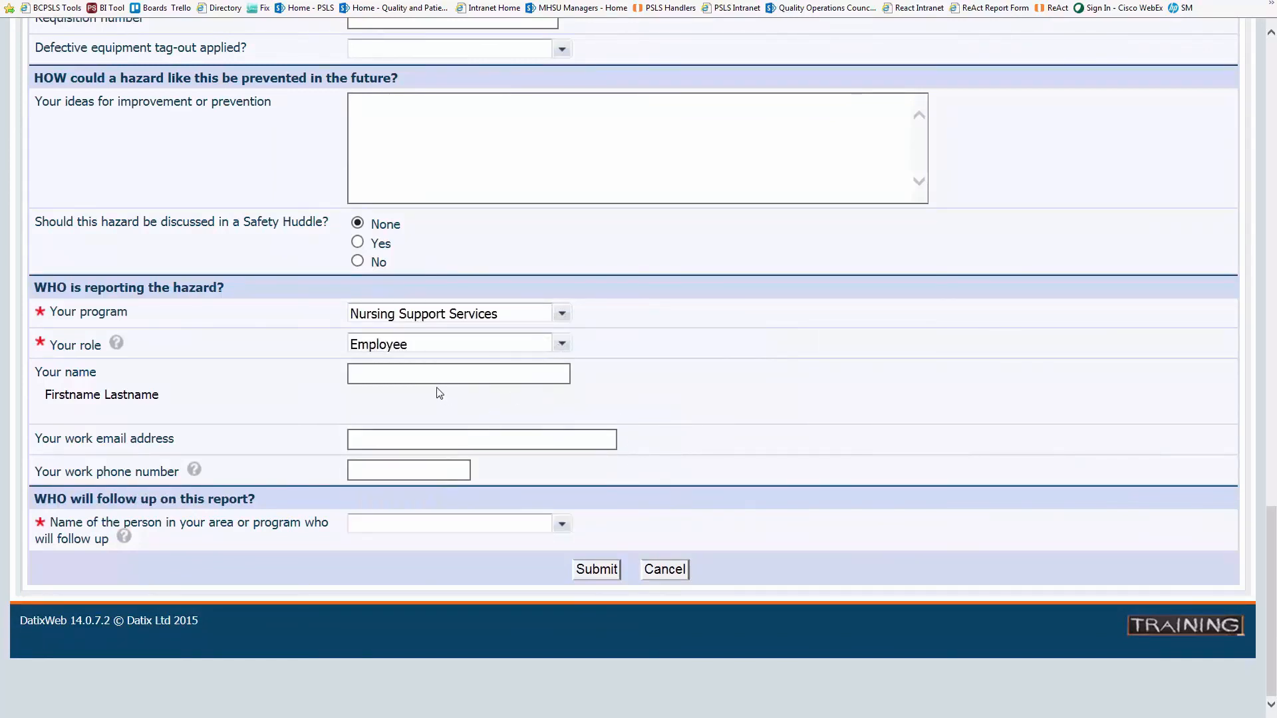
- Enter the reporter's name and work email, and choose the VCH Coordinator for follow-up
{"action": "left_click", "coordinate": [451, 378]}
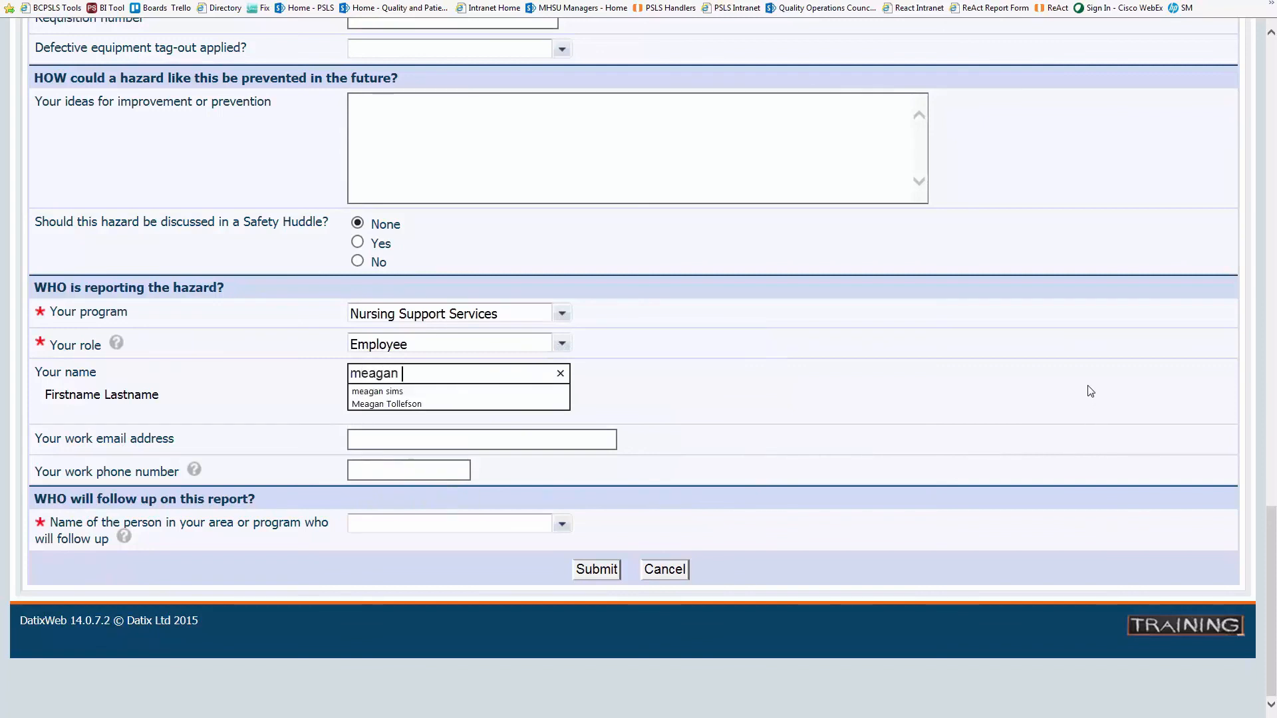
{"action": "key", "text": "Tab"}
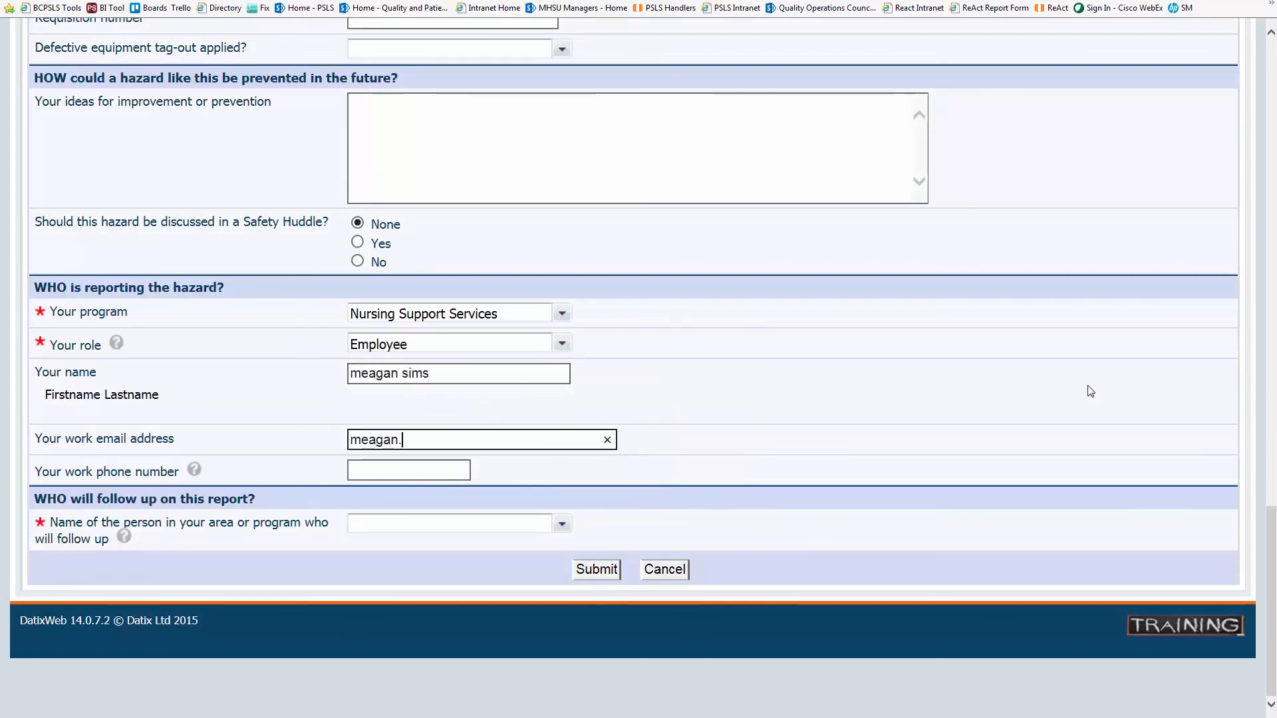
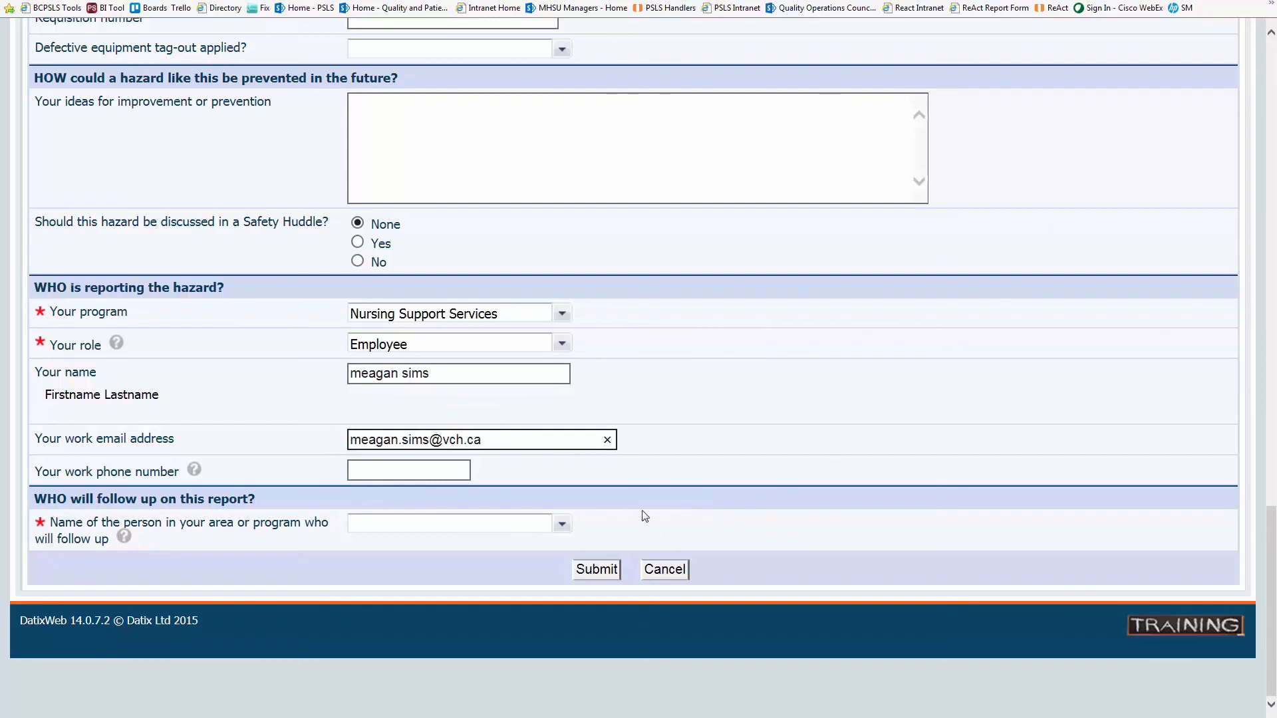
{"action": "key", "text": "Tab"}
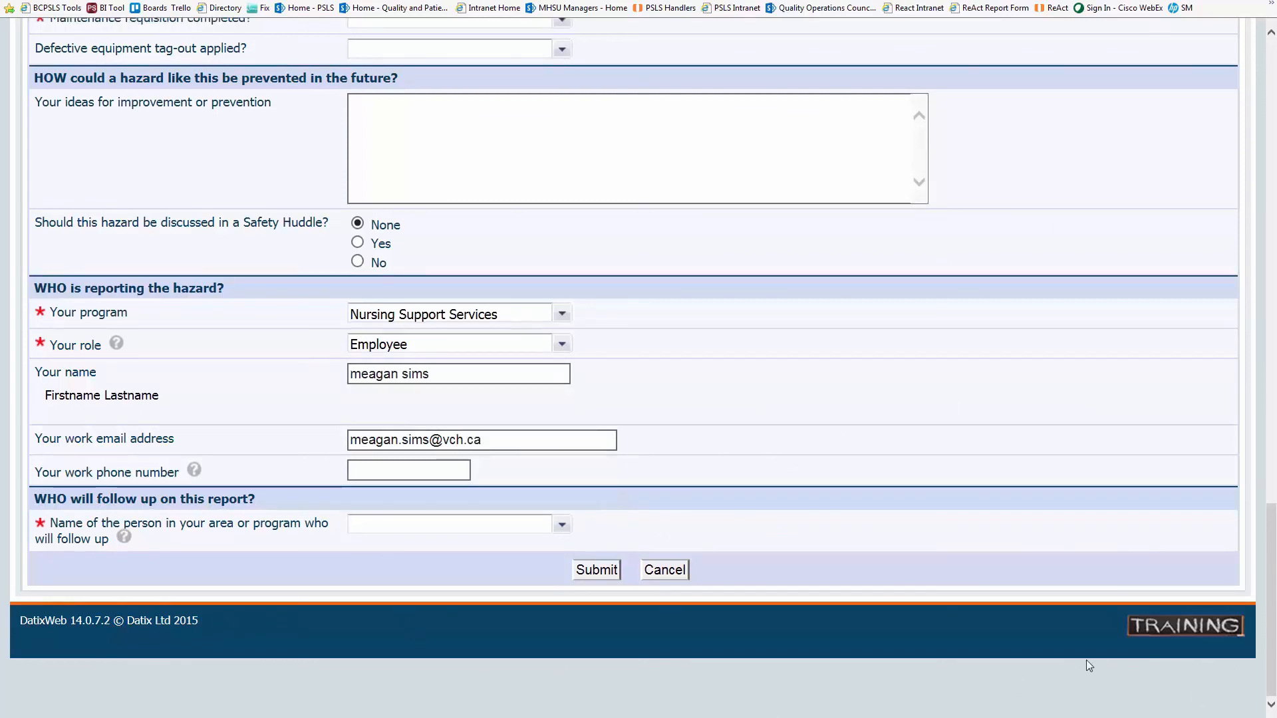
{"action": "type", "text": "coordina"}
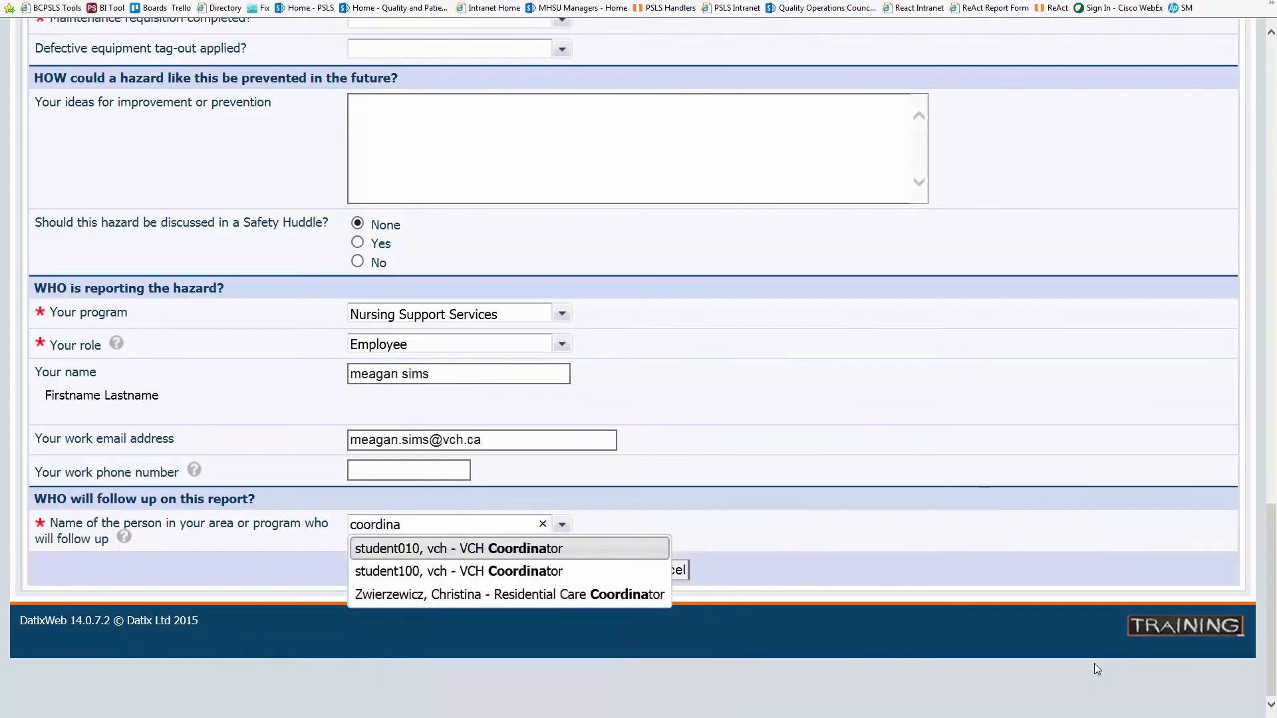
{"action": "left_click", "coordinate": [472, 575]}
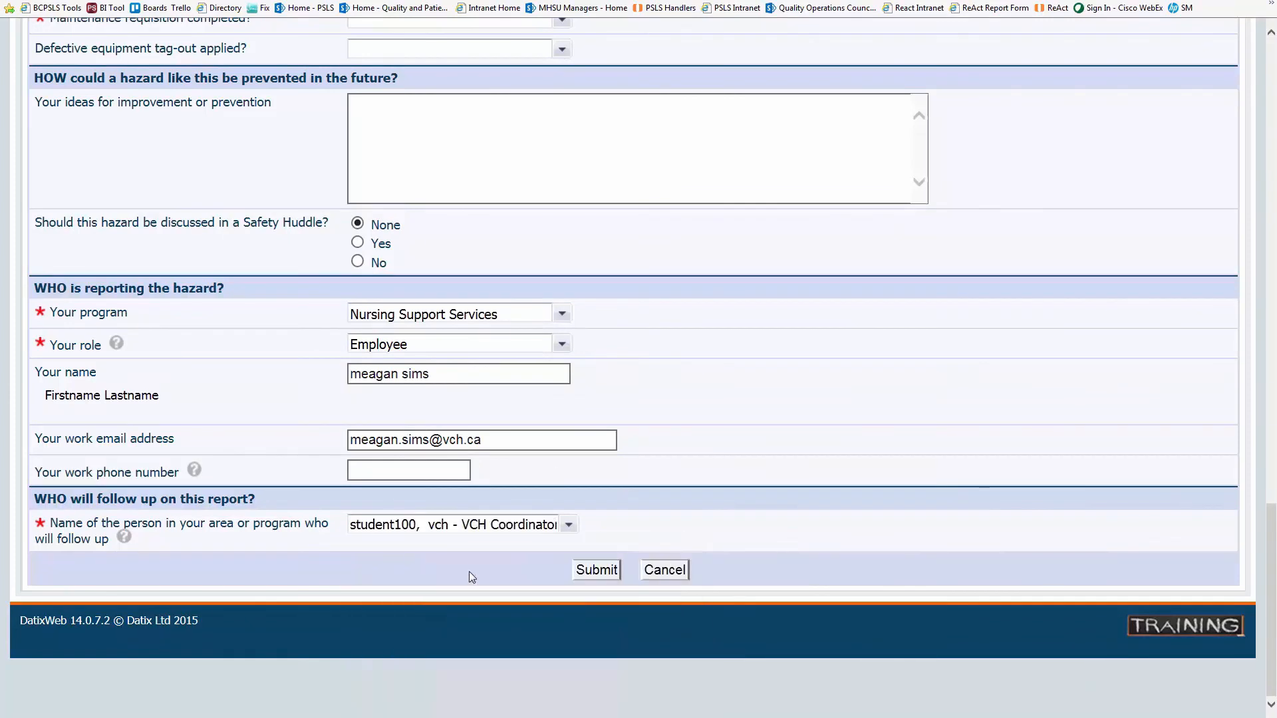
- Answer No to the missed medication/IV fluid question and submit the hazard report as PSLS826
{"action": "left_click", "coordinate": [600, 569]}
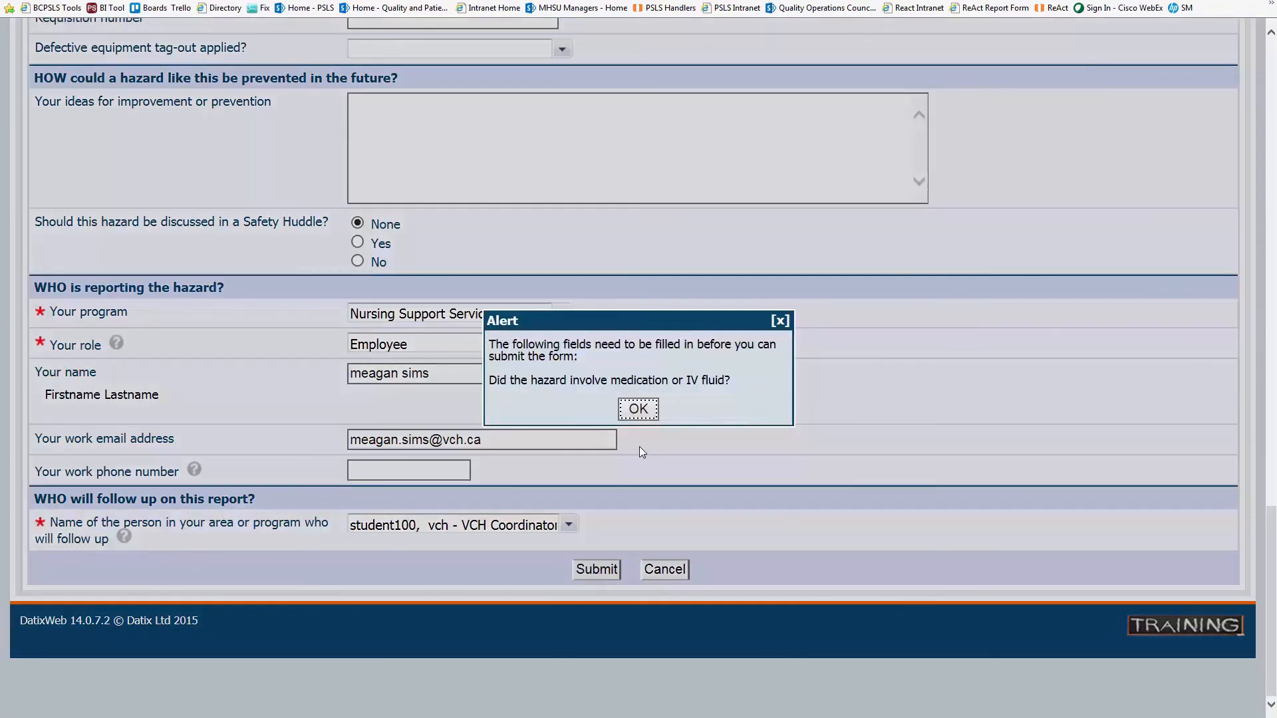
{"action": "left_click", "coordinate": [636, 410]}
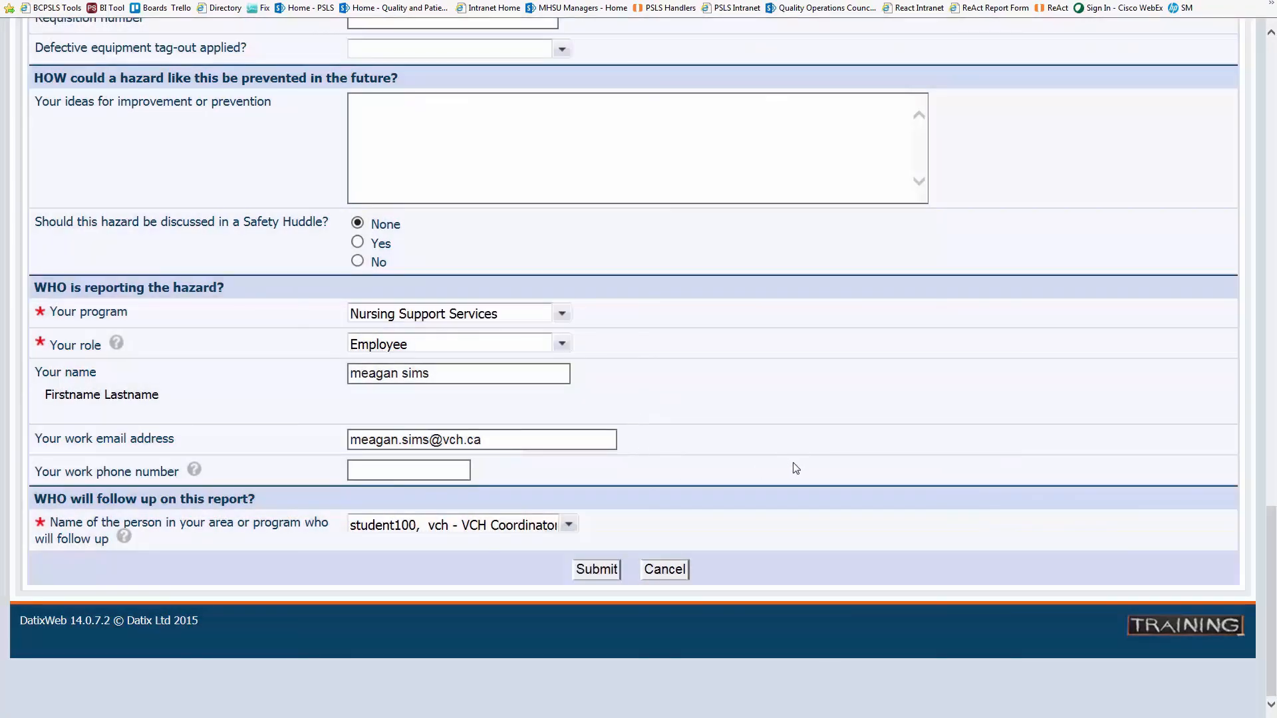
{"action": "scroll", "coordinate": [795, 469], "scroll_direction": "up", "scroll_amount": 5}
{"action": "scroll", "coordinate": [787, 475], "scroll_direction": "up", "scroll_amount": 6}
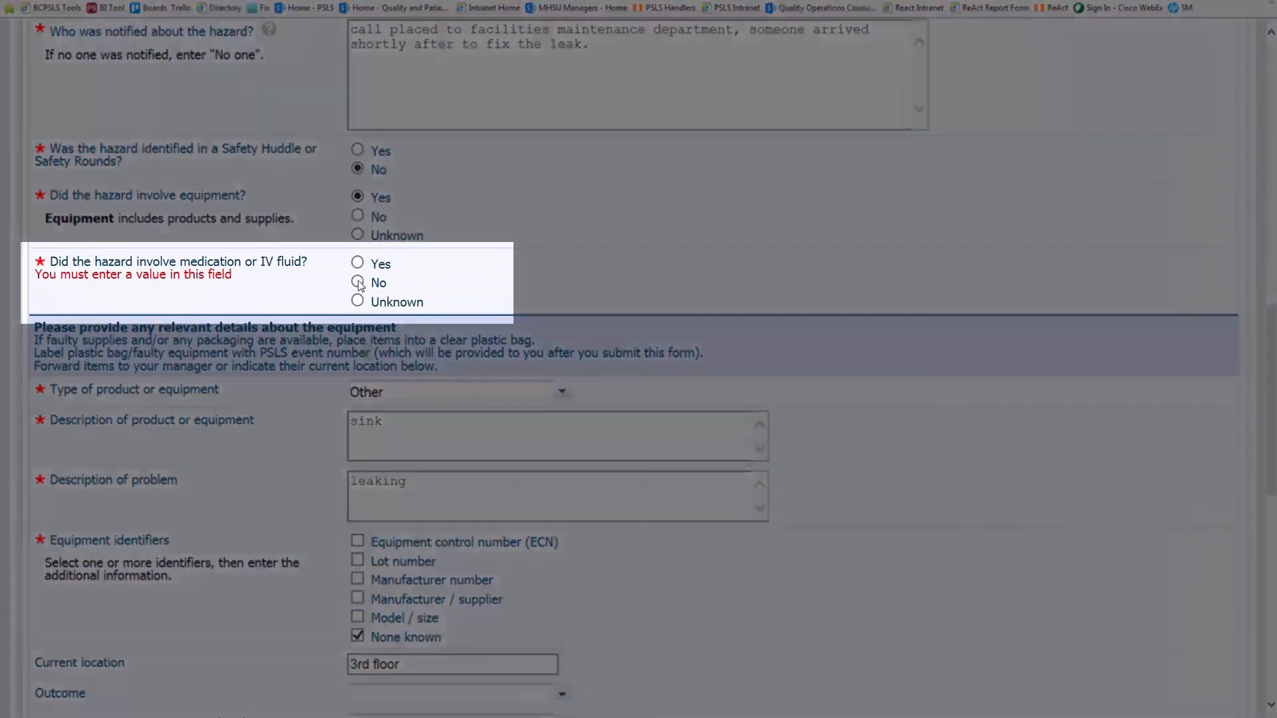
{"action": "left_click", "coordinate": [358, 283]}
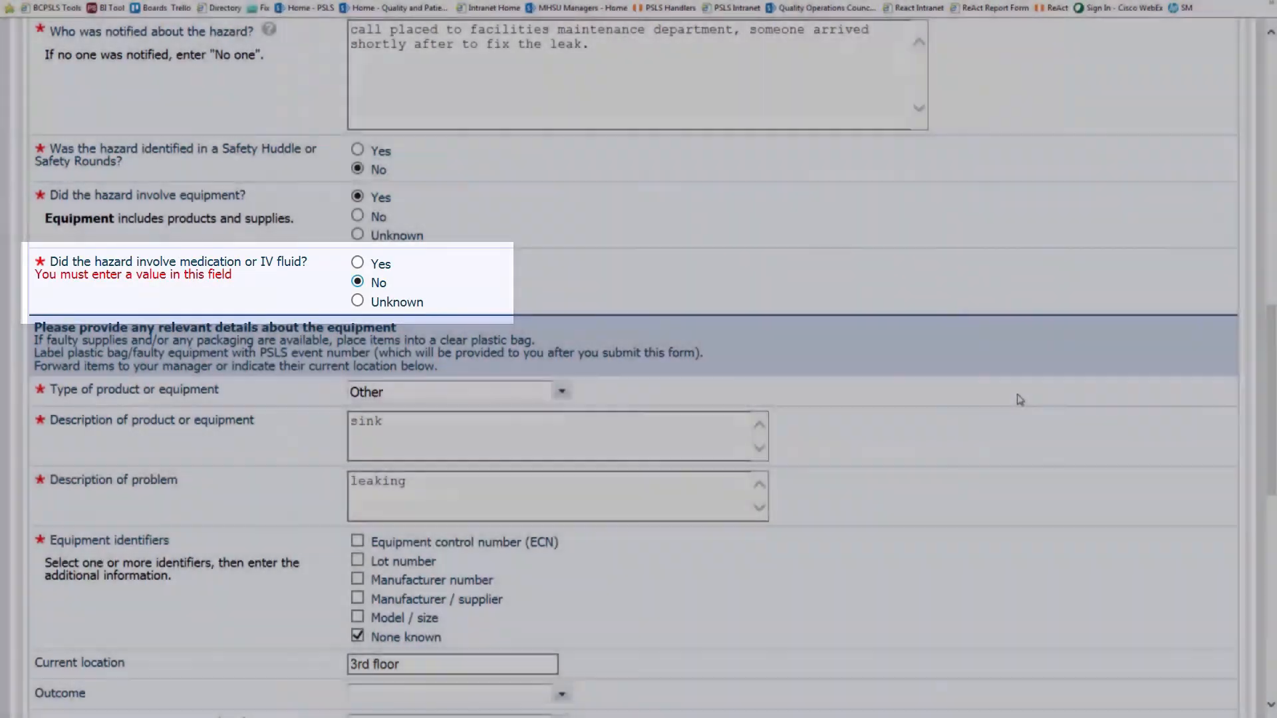
{"action": "scroll", "coordinate": [1008, 410], "scroll_direction": "down", "scroll_amount": 8}
{"action": "scroll", "coordinate": [1008, 410], "scroll_direction": "down", "scroll_amount": 2}
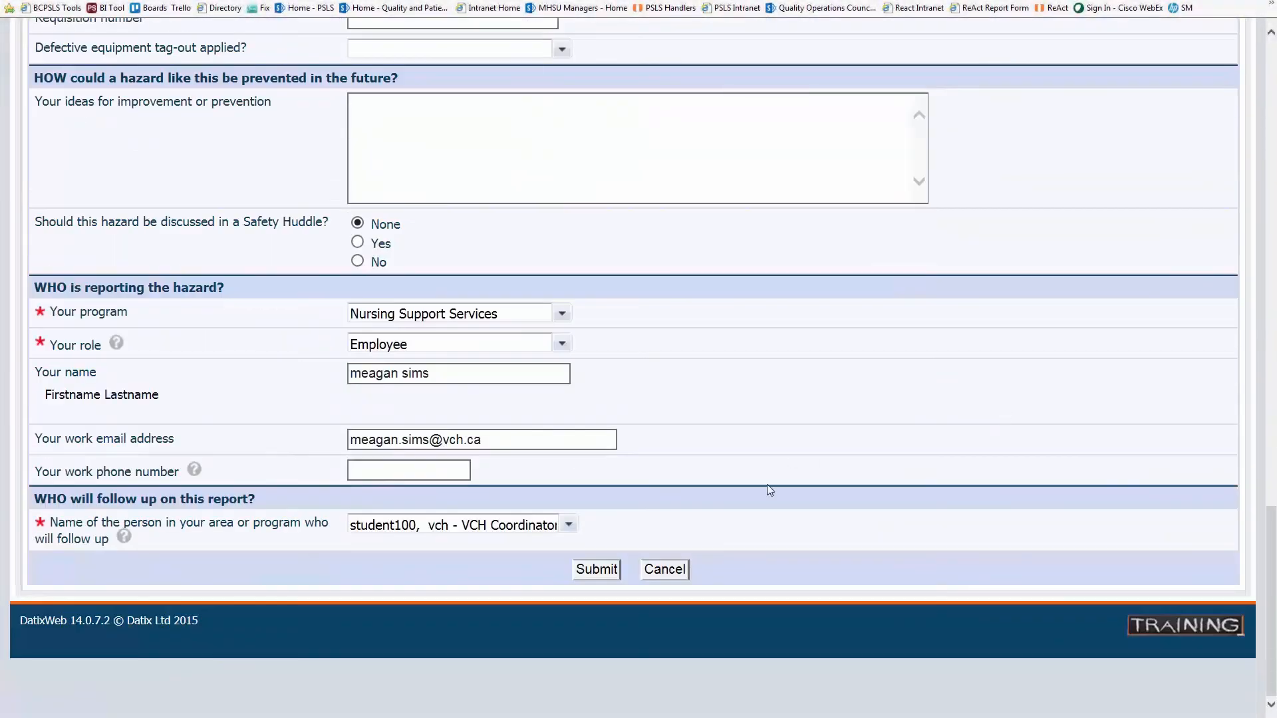
{"action": "left_click", "coordinate": [603, 574]}
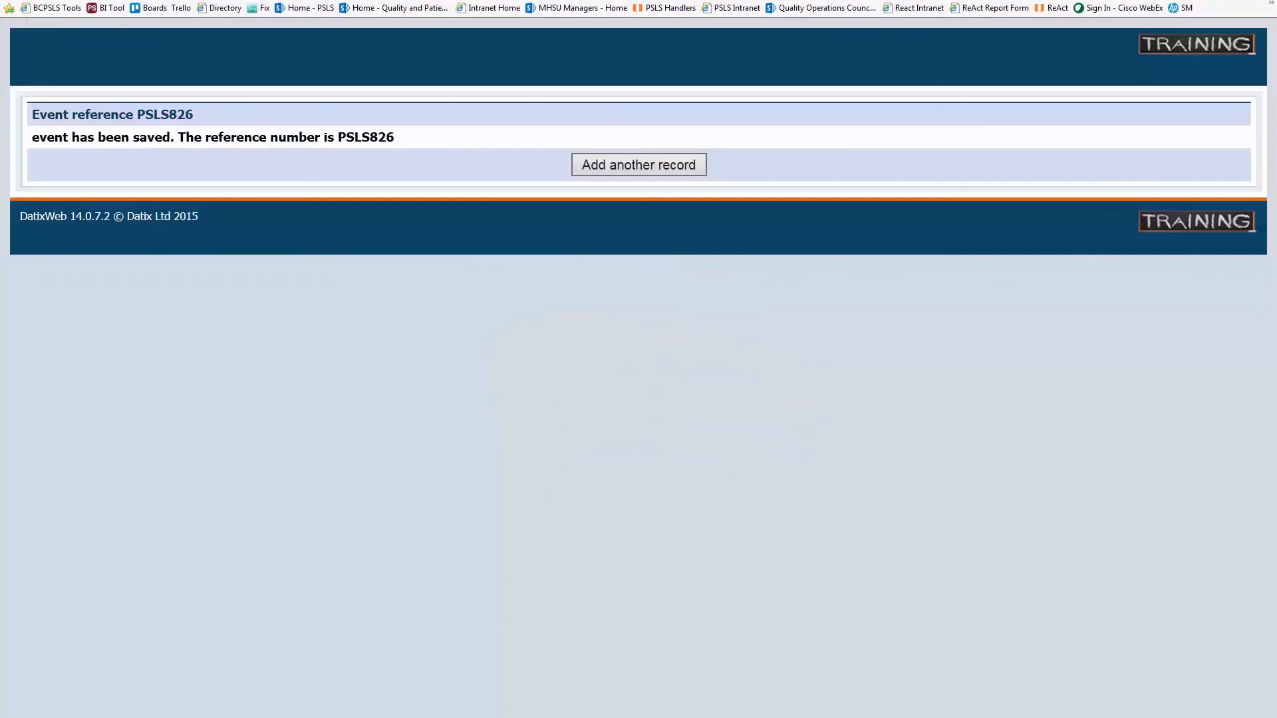